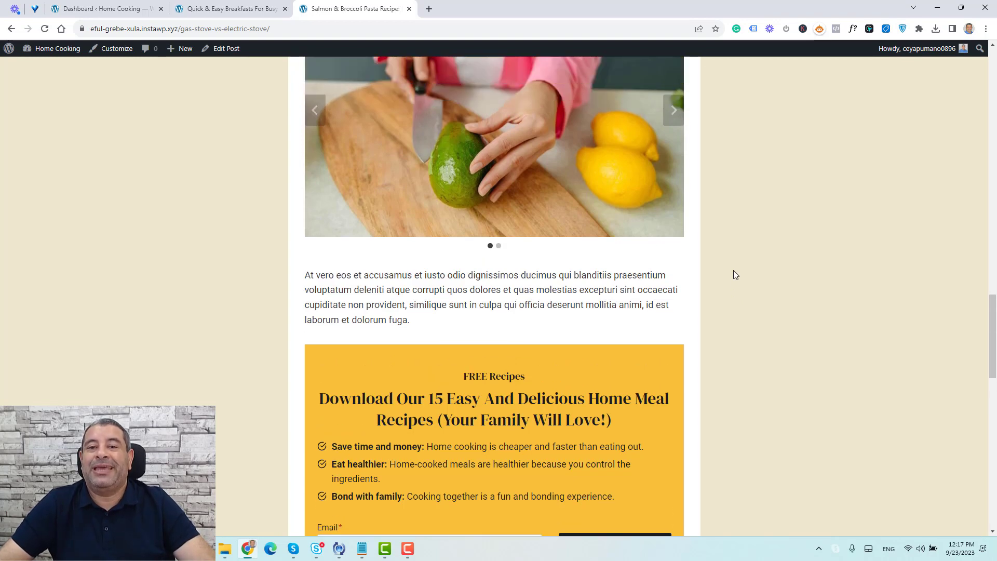
Step: Review the salmon and broccoli pasta recipe post and its free recipes opt-in form at the end of the content
{"action": "scroll", "coordinate": [729, 275], "scroll_direction": "down", "scroll_amount": 2}
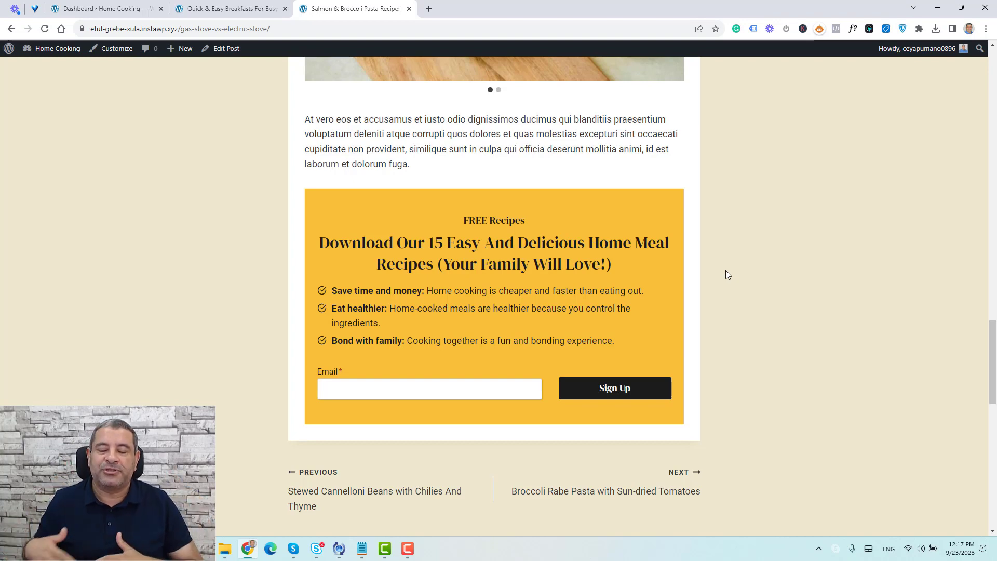
{"action": "scroll", "coordinate": [726, 271], "scroll_direction": "up", "scroll_amount": 20}
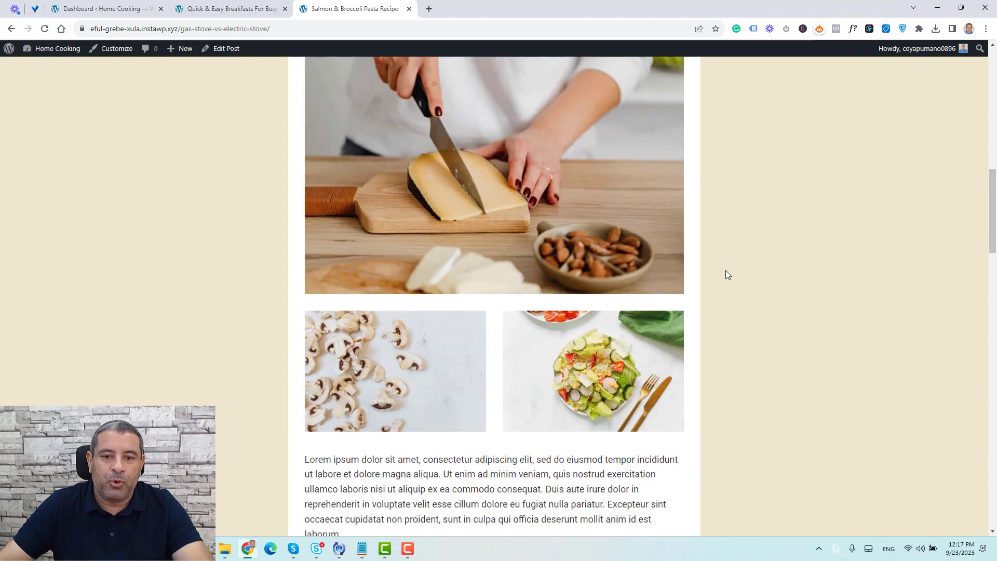
{"action": "scroll", "coordinate": [726, 270], "scroll_direction": "up", "scroll_amount": 6}
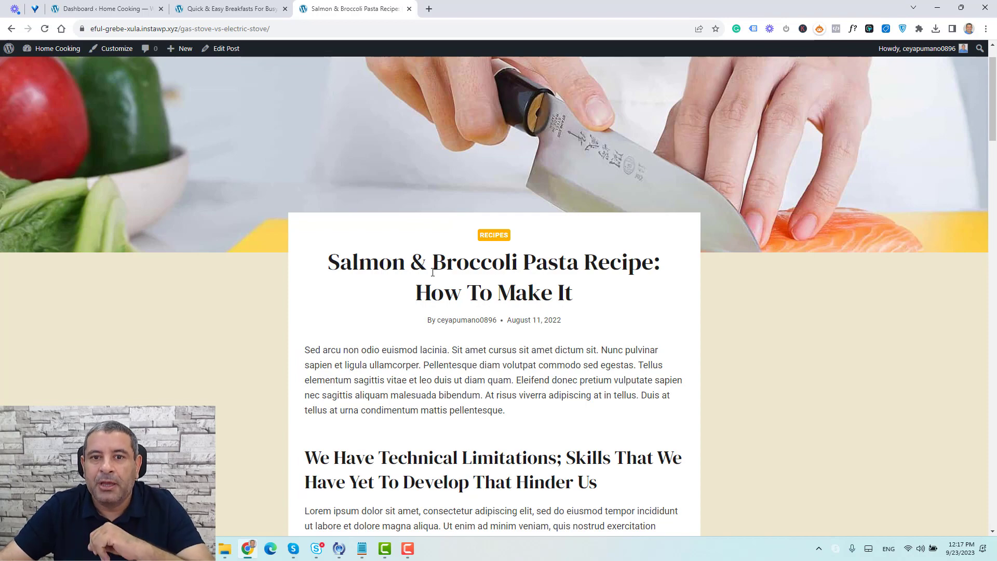
{"action": "scroll", "coordinate": [433, 273], "scroll_direction": "down", "scroll_amount": 15}
{"action": "scroll", "coordinate": [429, 272], "scroll_direction": "down", "scroll_amount": 10}
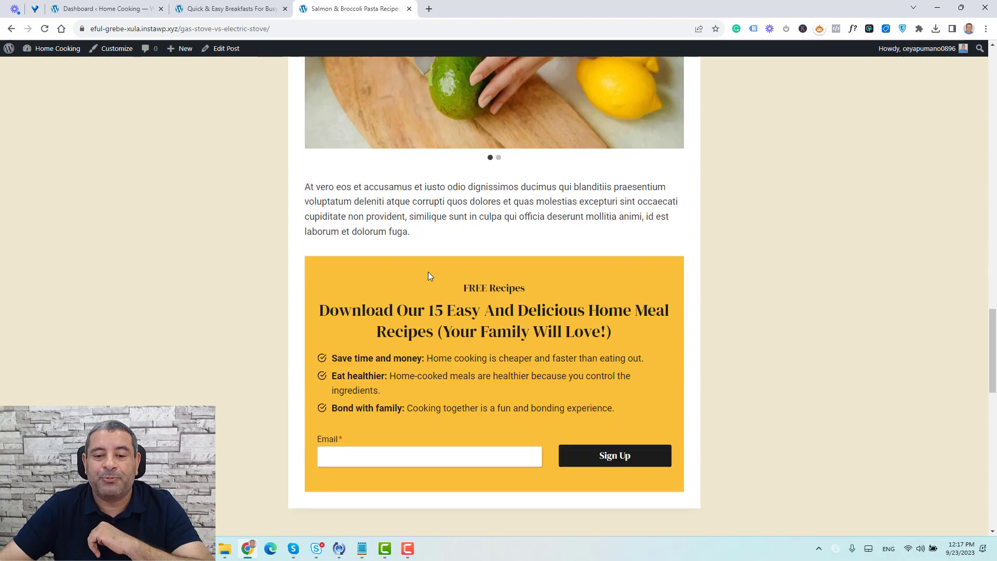
{"action": "triple_click", "coordinate": [500, 152]}
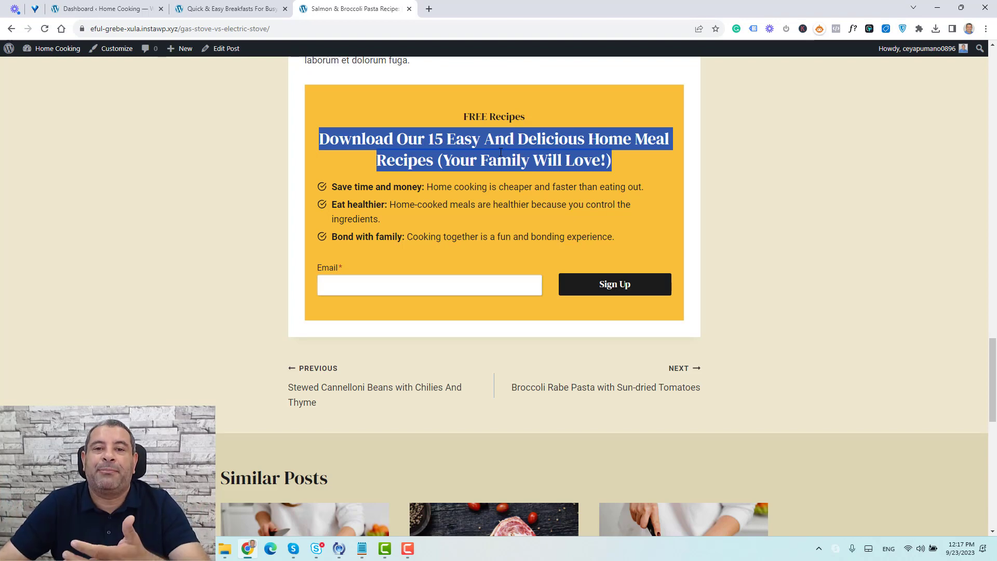
Step: Switch to the Quick & Easy Breakfasts post and examine the opt-in form at the end of its content
{"action": "left_click", "coordinate": [229, 9]}
{"action": "scroll", "coordinate": [668, 244], "scroll_direction": "up", "scroll_amount": 5}
{"action": "scroll", "coordinate": [668, 244], "scroll_direction": "up", "scroll_amount": 10}
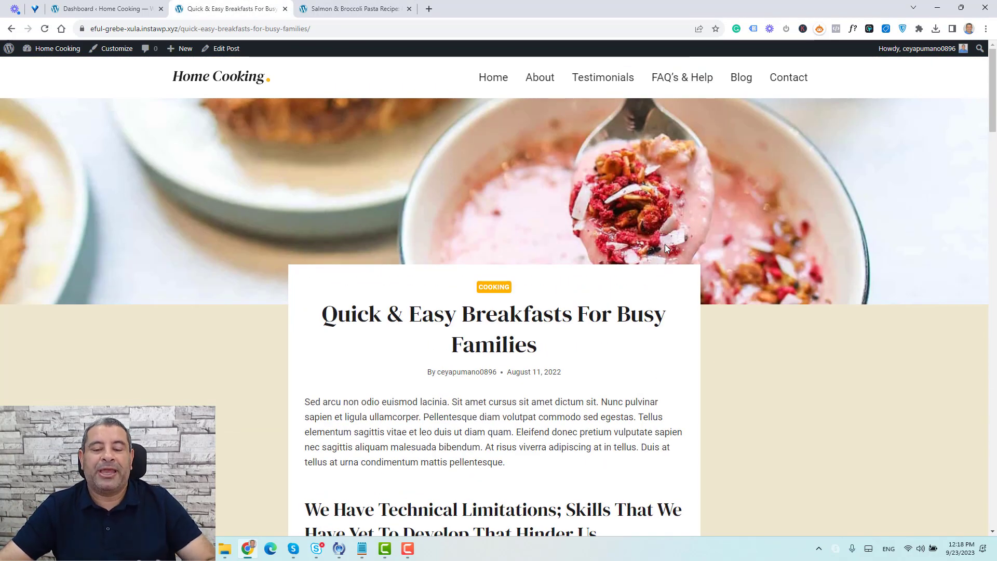
{"action": "scroll", "coordinate": [666, 245], "scroll_direction": "down", "scroll_amount": 15}
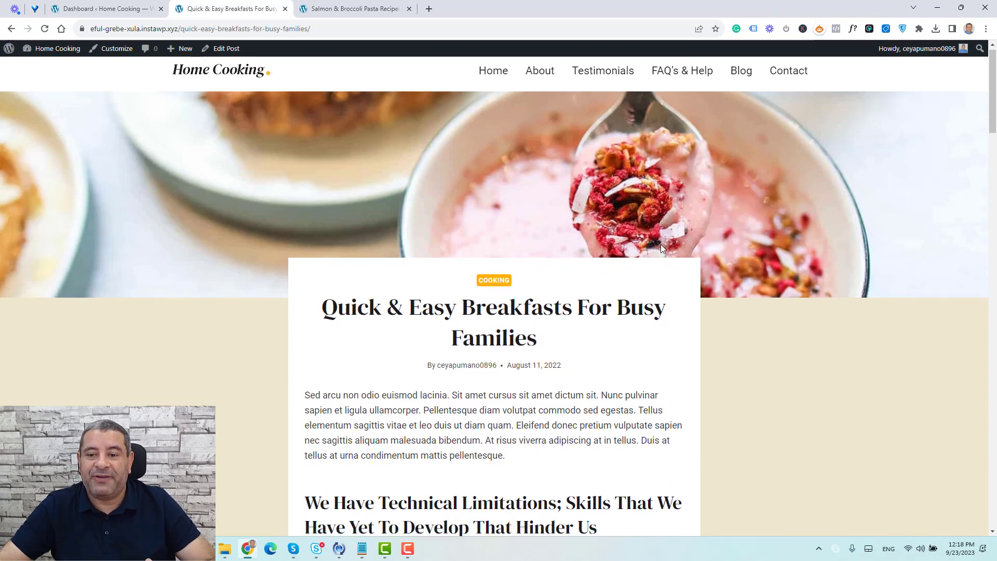
{"action": "scroll", "coordinate": [657, 246], "scroll_direction": "down", "scroll_amount": 10}
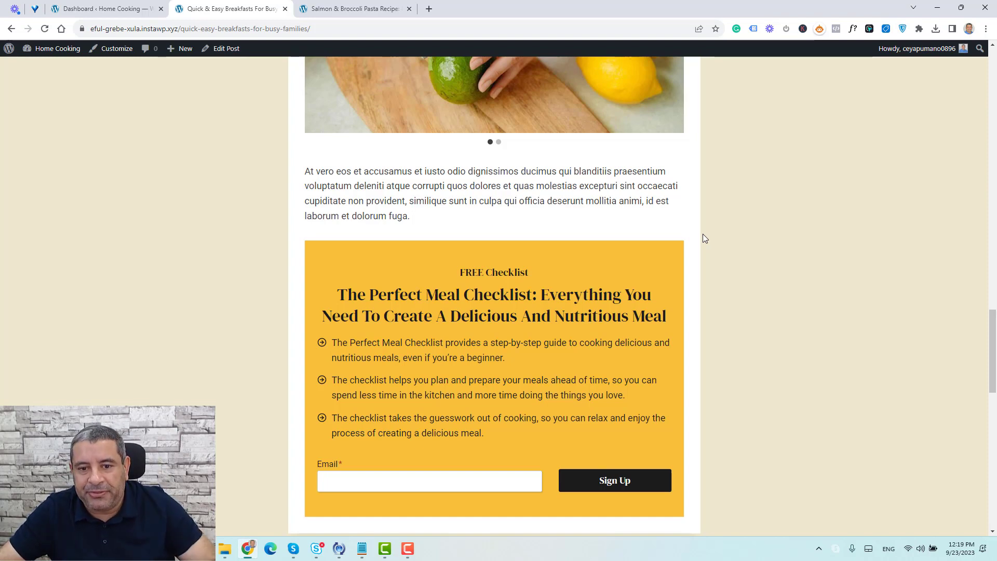
Step: Open the site's installed plugins list from the dashboard and locate the Kadence Pro add-on
{"action": "left_click", "coordinate": [104, 9]}
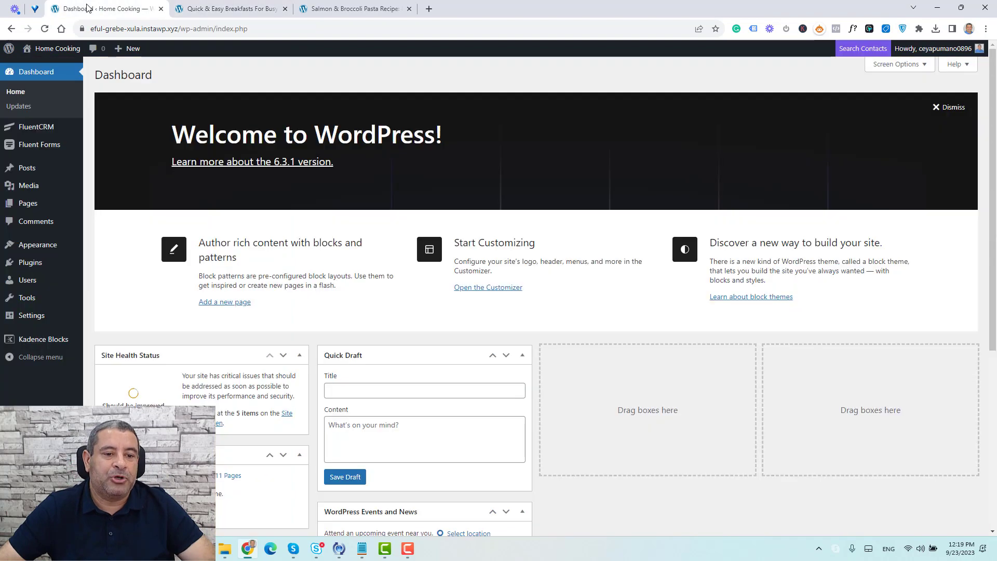
{"action": "left_click", "coordinate": [104, 271]}
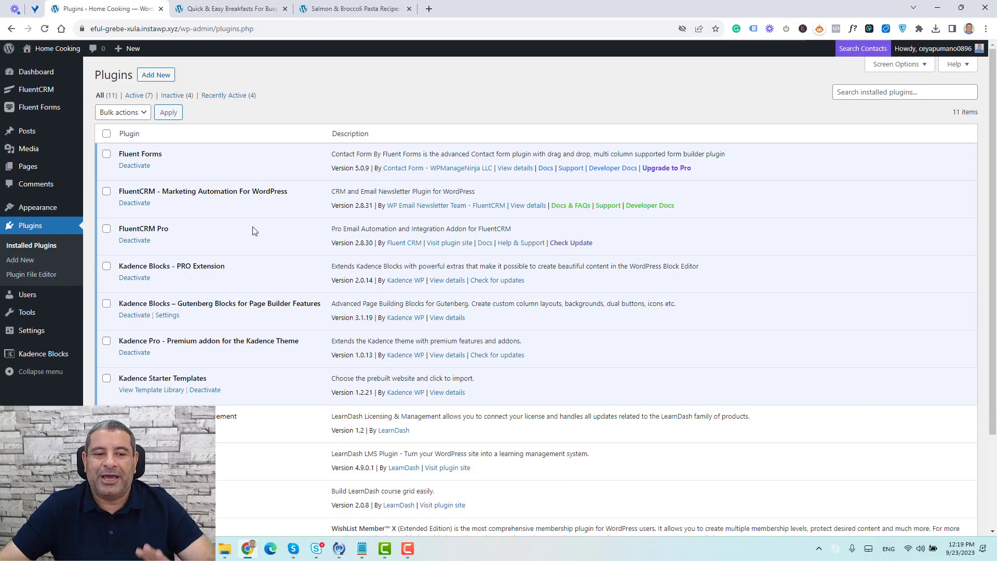
{"action": "scroll", "coordinate": [245, 234], "scroll_direction": "down", "scroll_amount": 2}
{"action": "scroll", "coordinate": [243, 235], "scroll_direction": "down", "scroll_amount": 1}
{"action": "triple_click", "coordinate": [253, 222]}
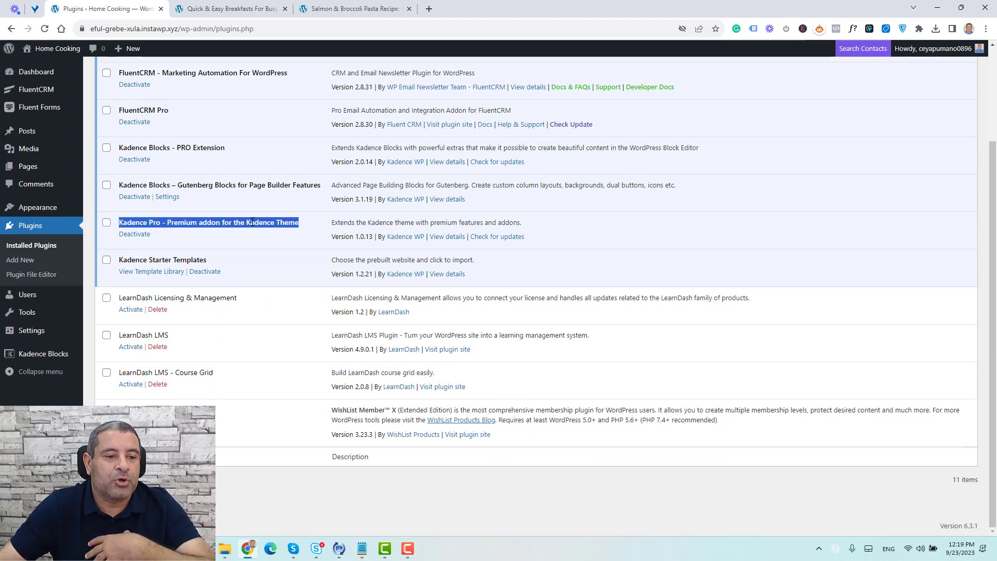
Step: Open the Kadence theme settings and check that the Hooked Elements pro add-on is enabled
{"action": "mouse_move", "coordinate": [57, 208]}
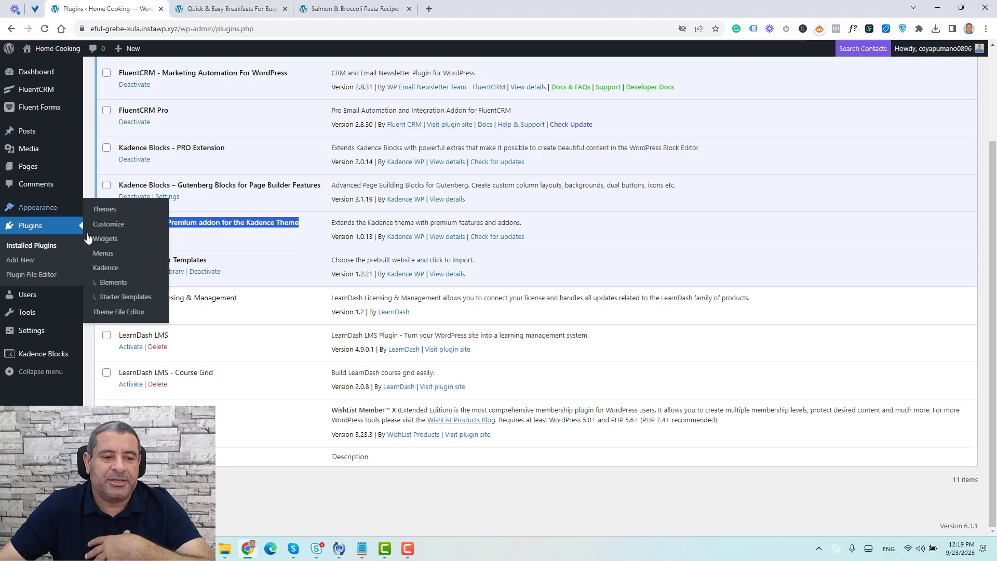
{"action": "left_click", "coordinate": [105, 268]}
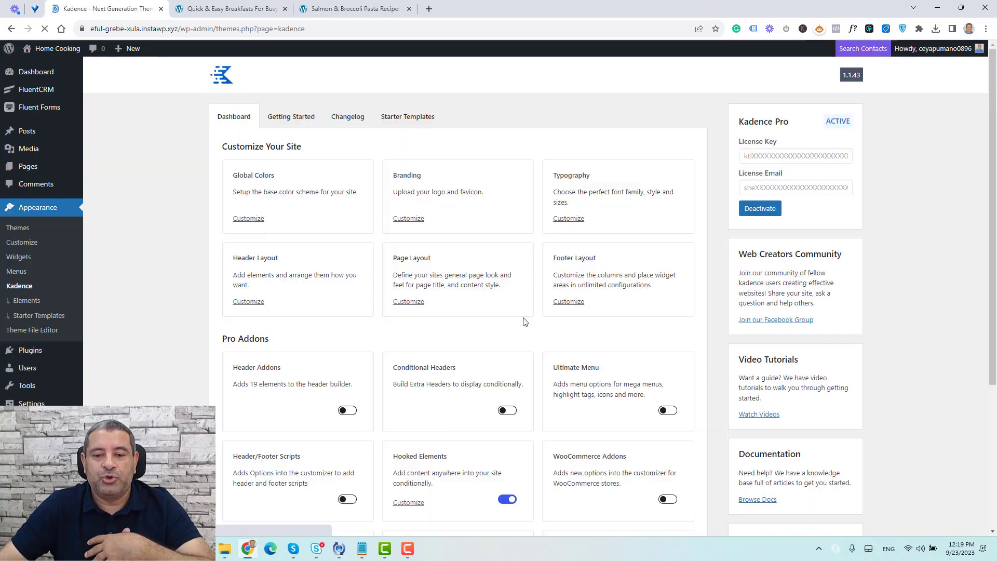
{"action": "scroll", "coordinate": [524, 322], "scroll_direction": "down", "scroll_amount": 4}
{"action": "double_click", "coordinate": [437, 249]}
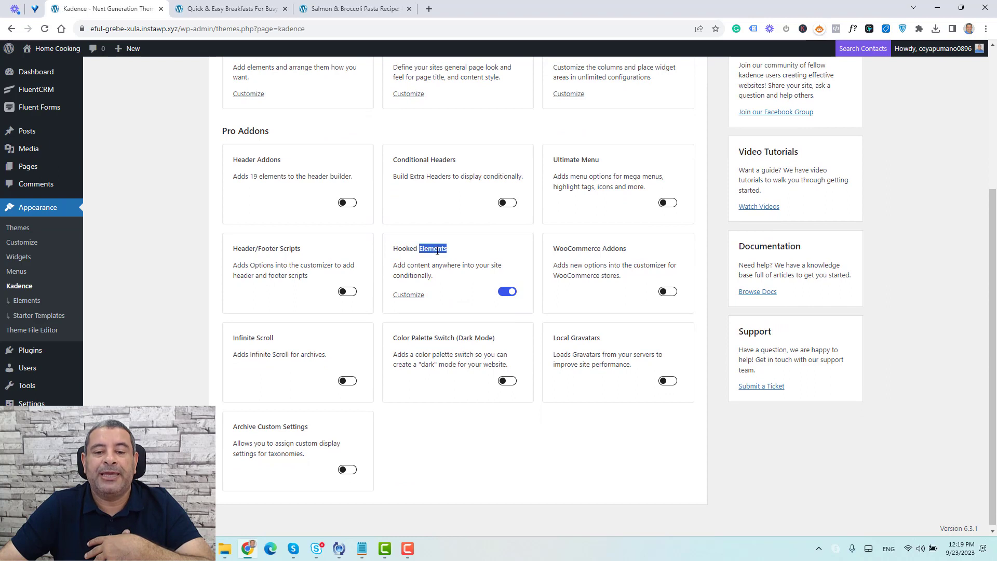
{"action": "left_click", "coordinate": [504, 292]}
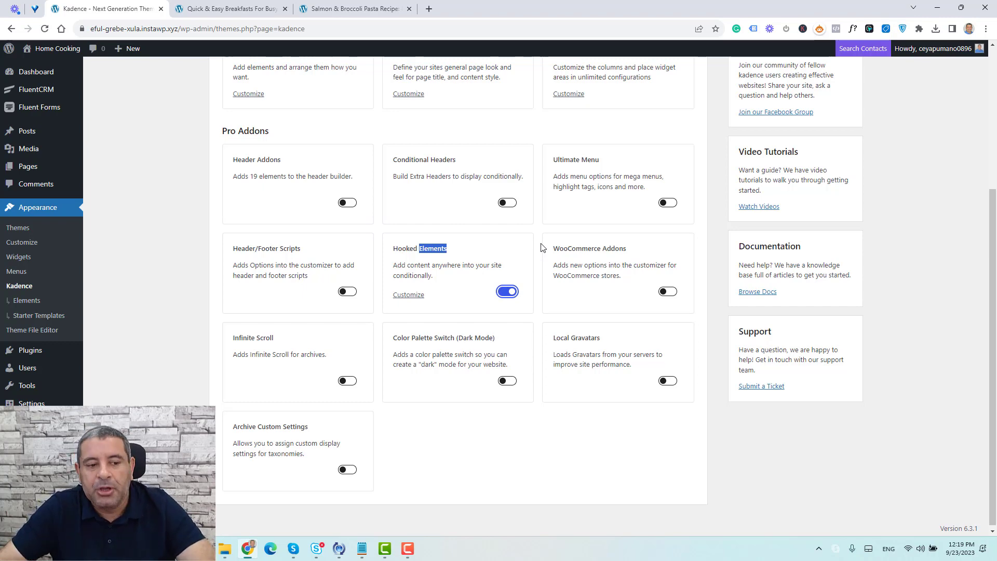
Step: Create a new Kadence element of the Content Section type
{"action": "left_click", "coordinate": [32, 301]}
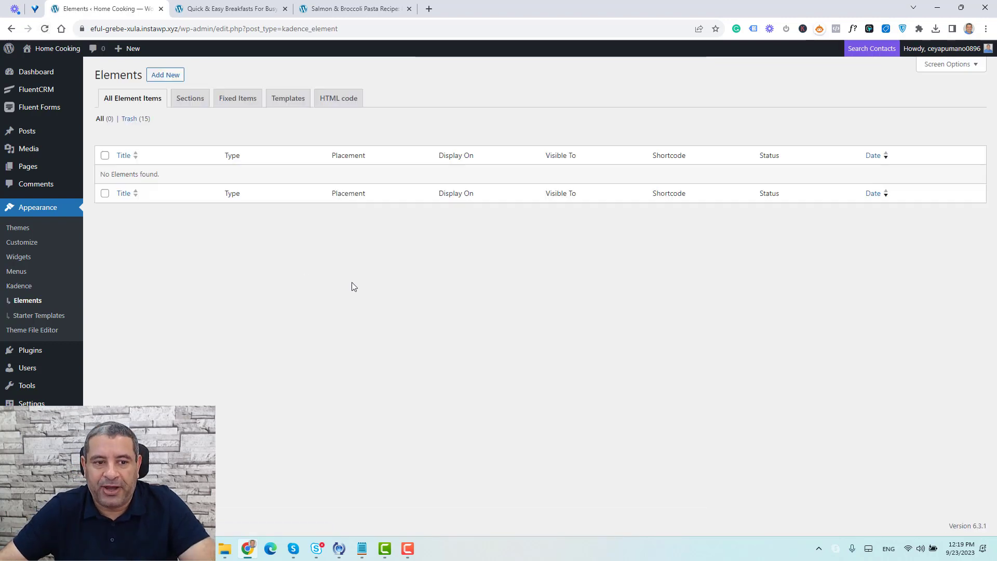
{"action": "left_click", "coordinate": [165, 75]}
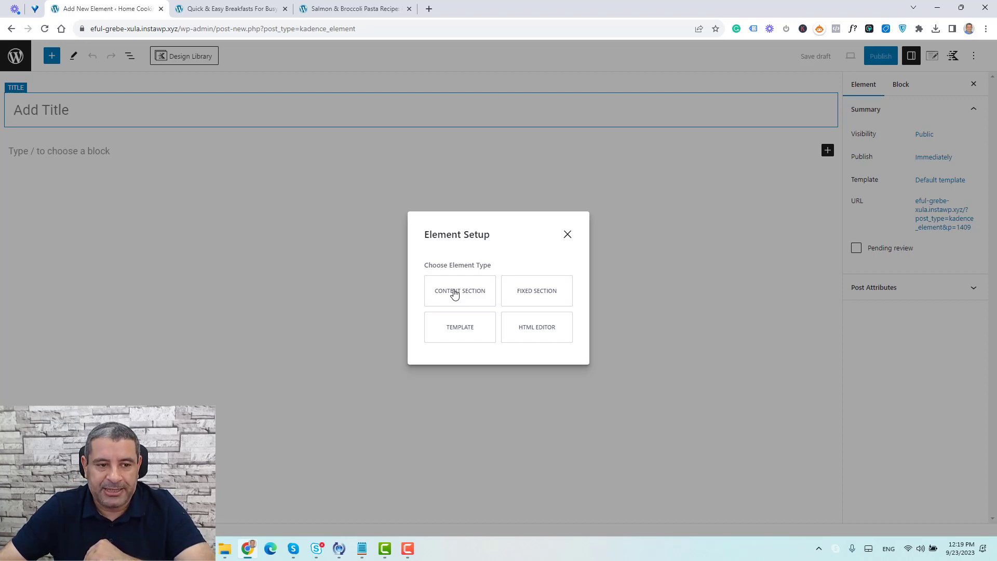
{"action": "left_click", "coordinate": [455, 294]}
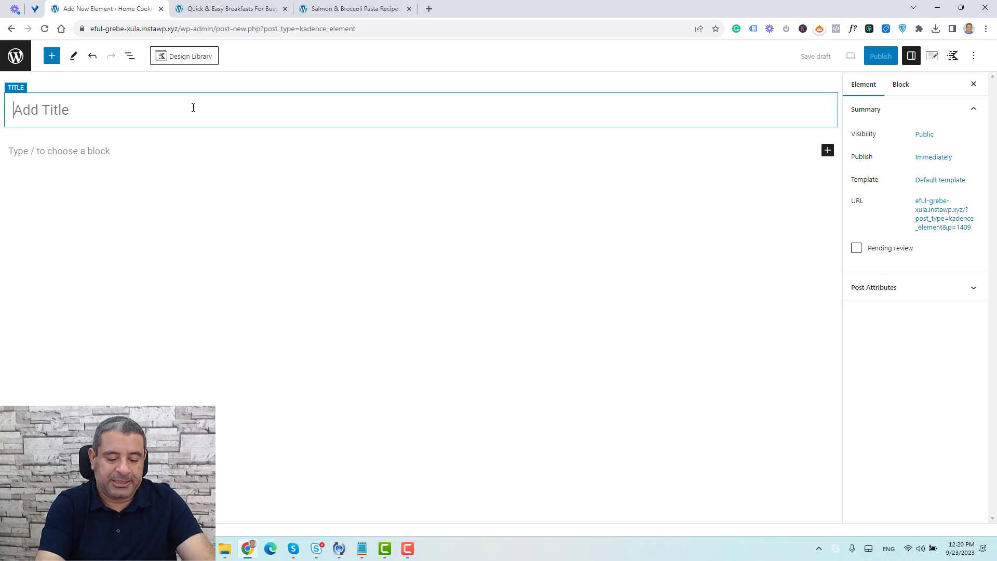
Step: Title the new element "Recipes Checklist", correcting the spelling of the first word
{"action": "type", "text": "Rce"}
{"action": "key", "text": "BackSpace"}
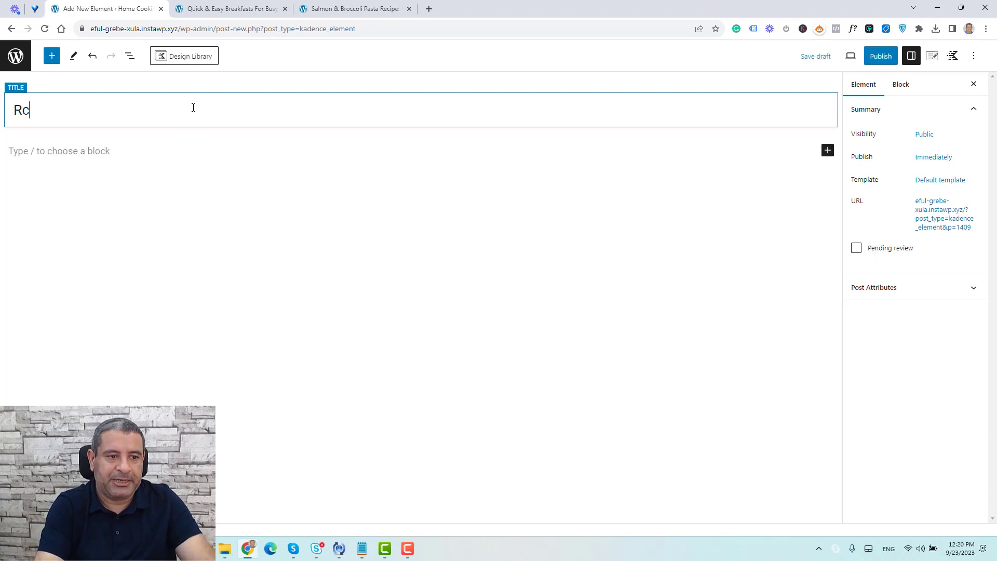
{"action": "type", "text": "cips "}
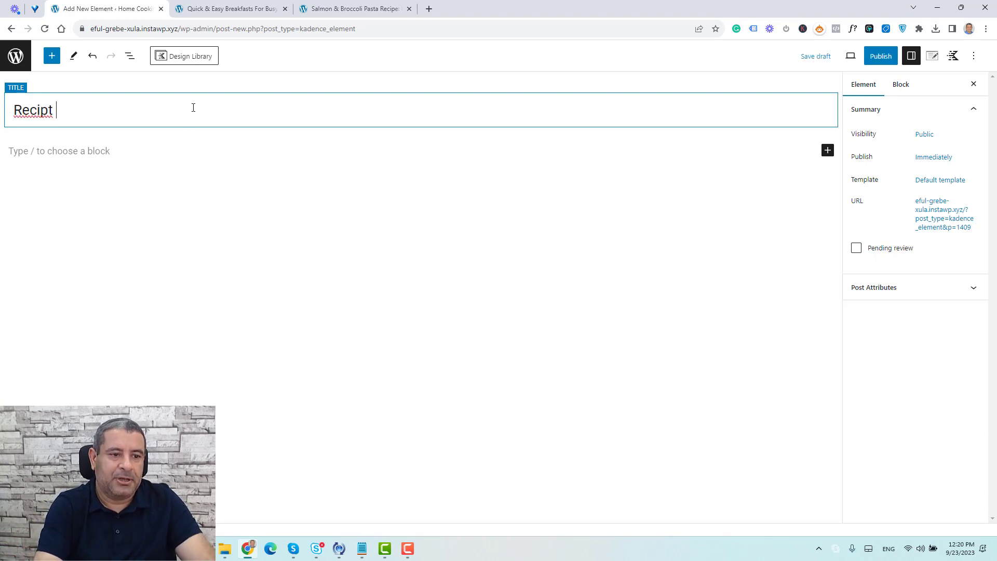
{"action": "type", "text": "Checklist"}
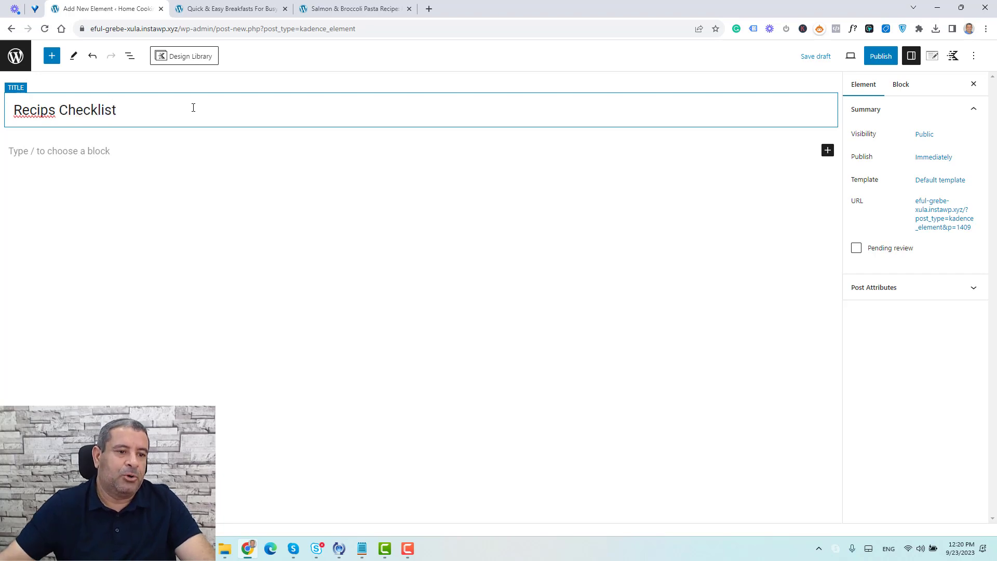
{"action": "right_click", "coordinate": [51, 111]}
{"action": "left_click", "coordinate": [78, 120]}
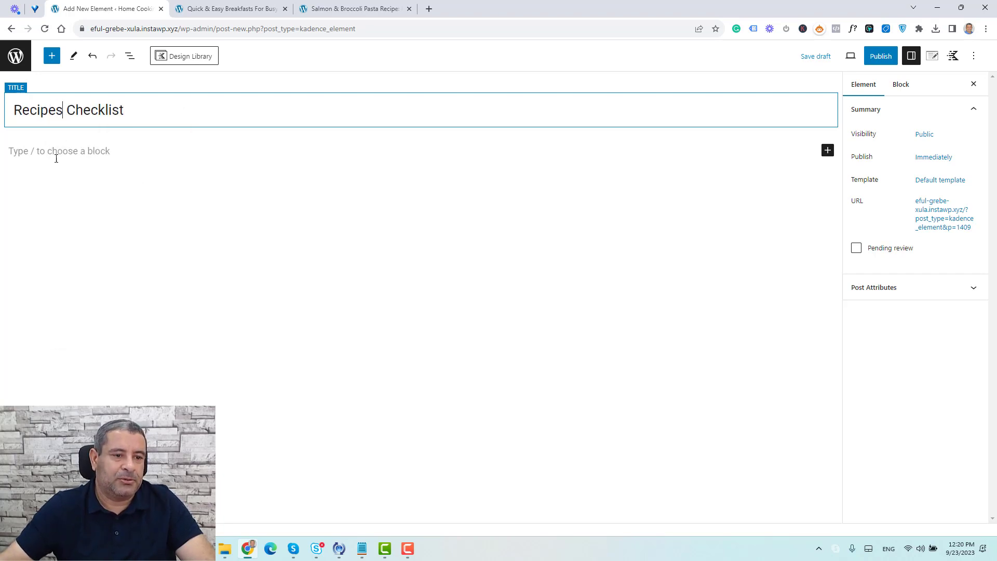
Step: Paste the heading "The Perfect Meal Checklist: Everything You Need To Create A Delicious And Nutritious Meal" from the Notepad notes into the text block and center it
{"action": "left_click", "coordinate": [57, 151]}
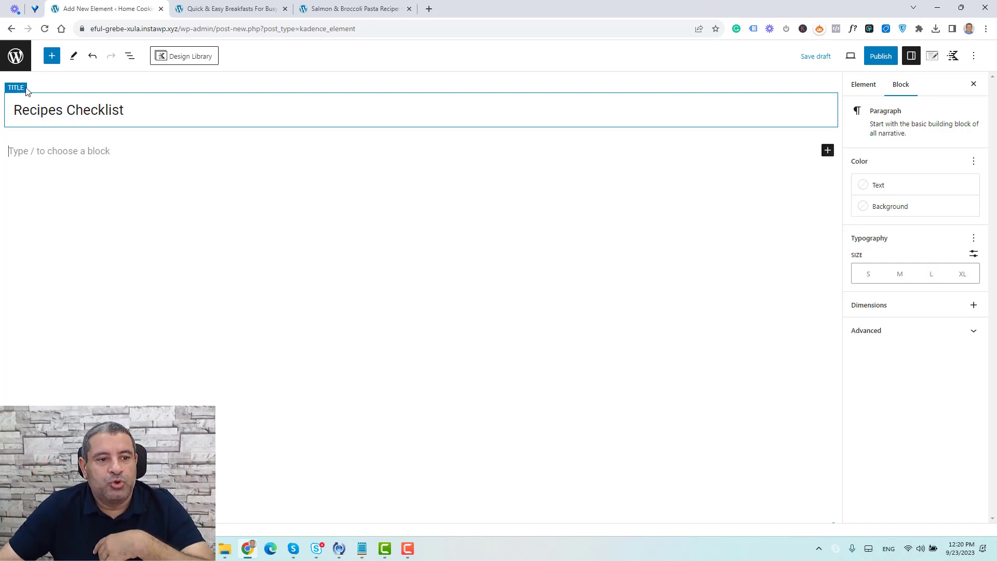
{"action": "left_click", "coordinate": [52, 55]}
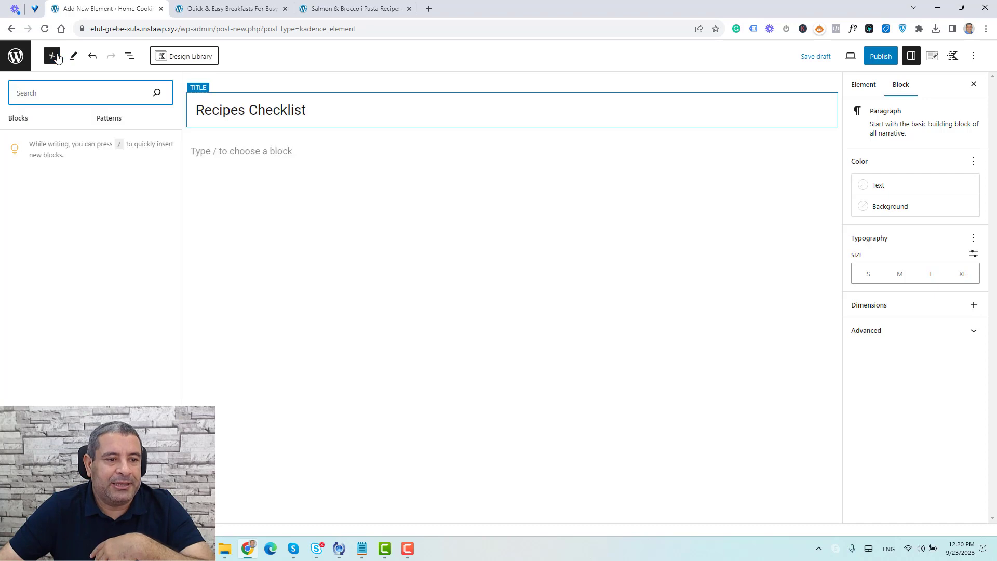
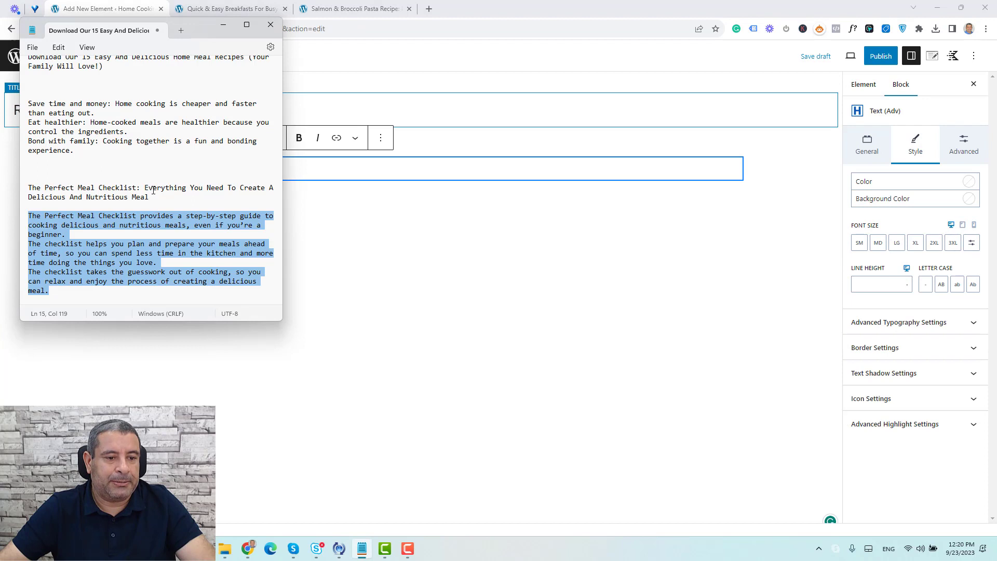
{"action": "triple_click", "coordinate": [152, 190]}
{"action": "key", "text": "ctrl+c"}
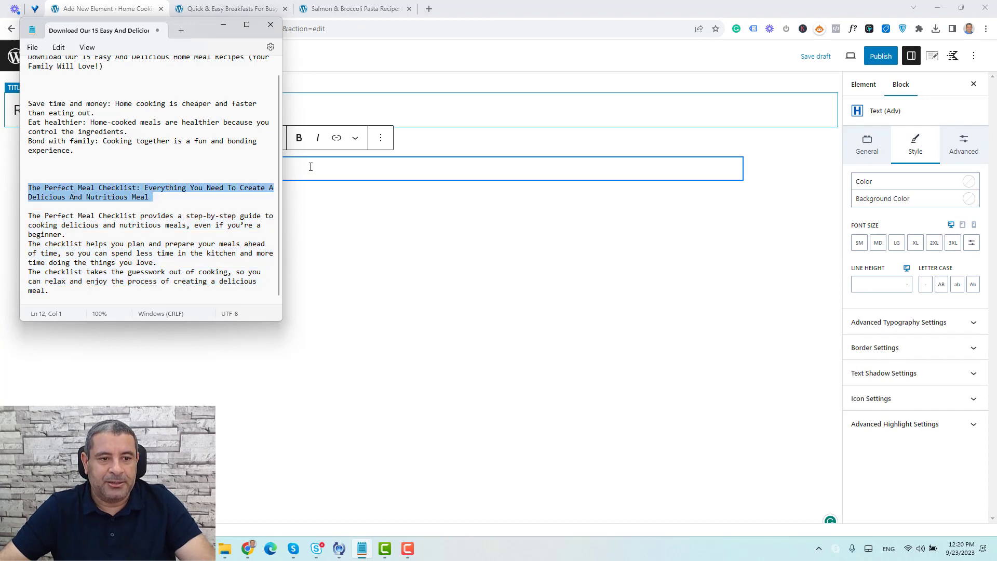
{"action": "left_click", "coordinate": [311, 167]}
{"action": "key", "text": "ctrl+v"}
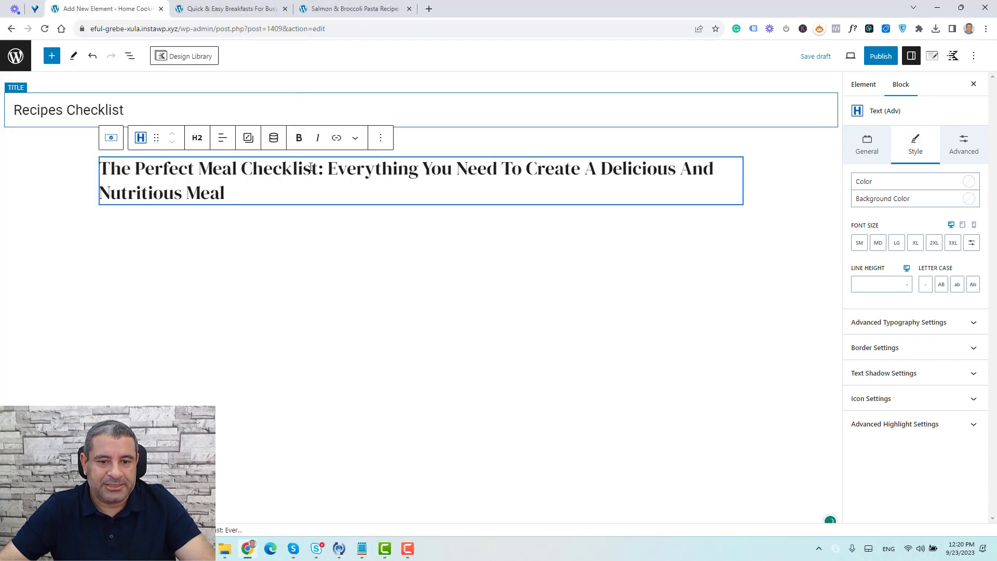
{"action": "left_click", "coordinate": [221, 148]}
{"action": "left_click", "coordinate": [267, 191]}
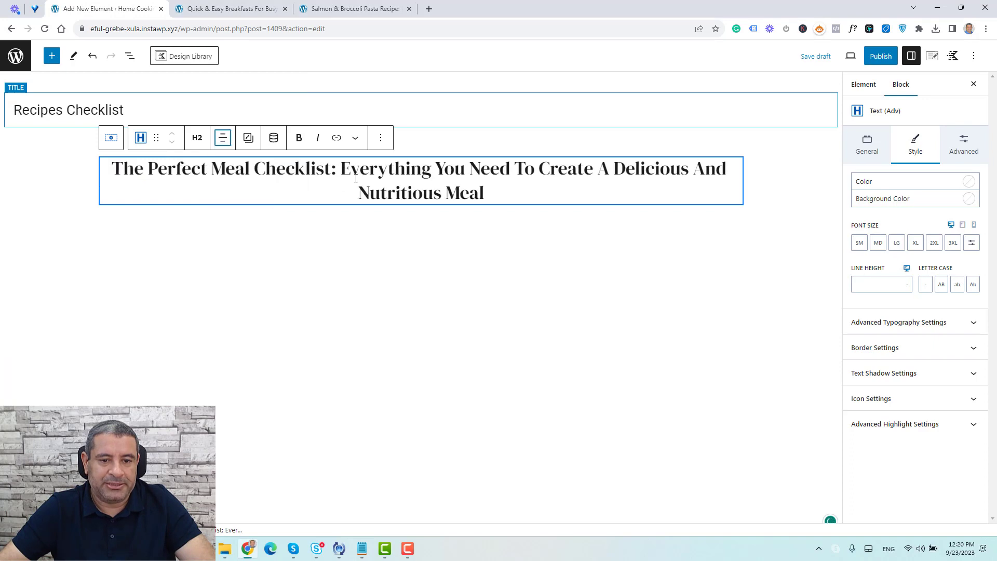
Step: Add a Text (Adv) block before the main heading with the text "Free Checklist"
{"action": "left_click", "coordinate": [380, 139]}
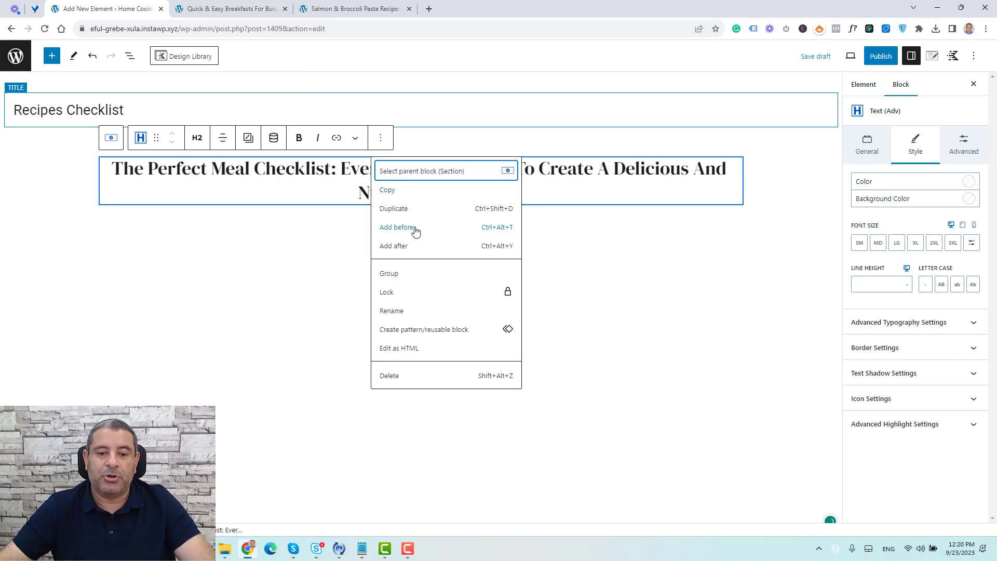
{"action": "left_click", "coordinate": [397, 228]}
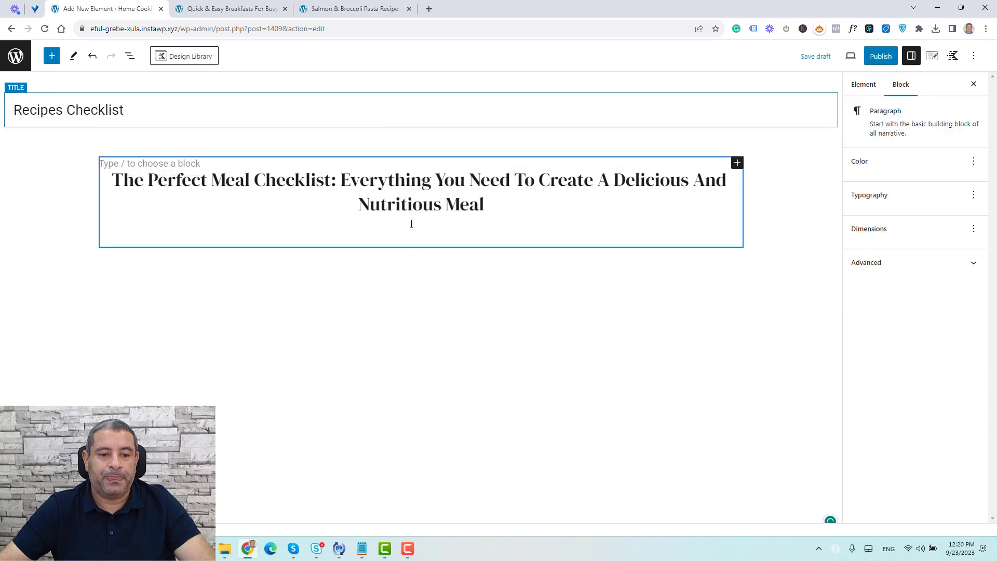
{"action": "left_click", "coordinate": [737, 163]}
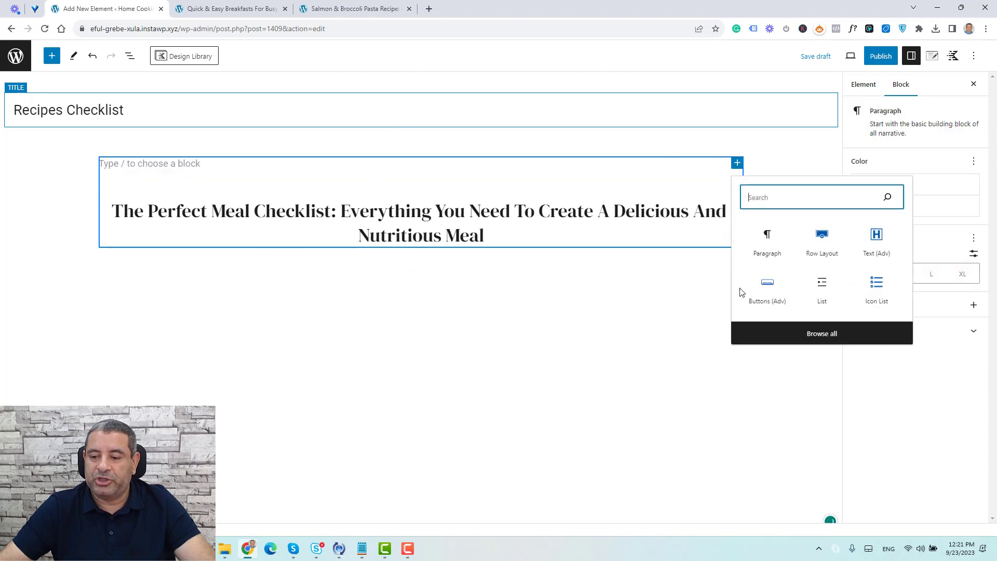
{"action": "left_click", "coordinate": [861, 239]}
{"action": "type", "text": "F"}
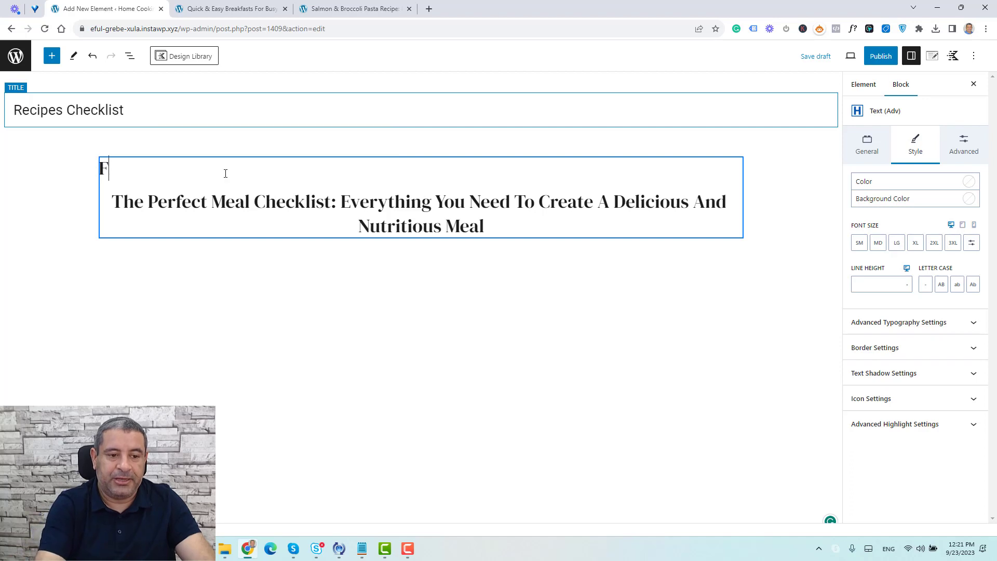
{"action": "type", "text": "ree Ch"}
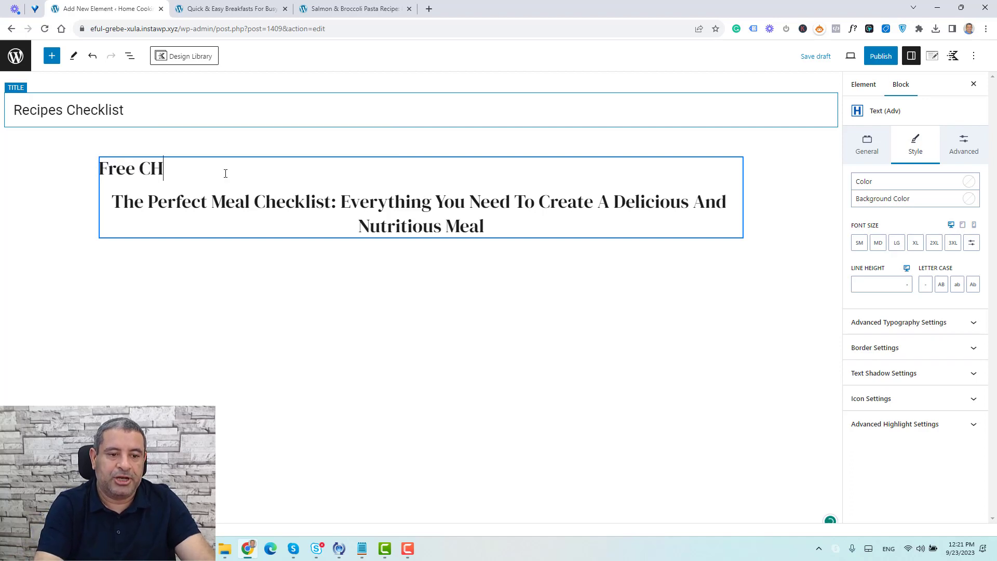
{"action": "key", "text": "BackSpace"}
{"action": "type", "text": "heck"}
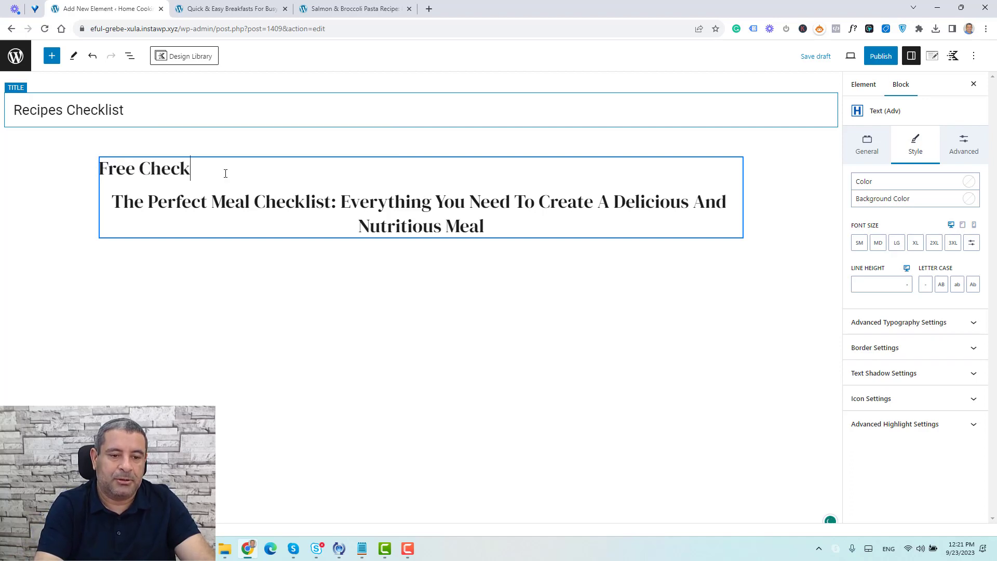
{"action": "type", "text": "list"}
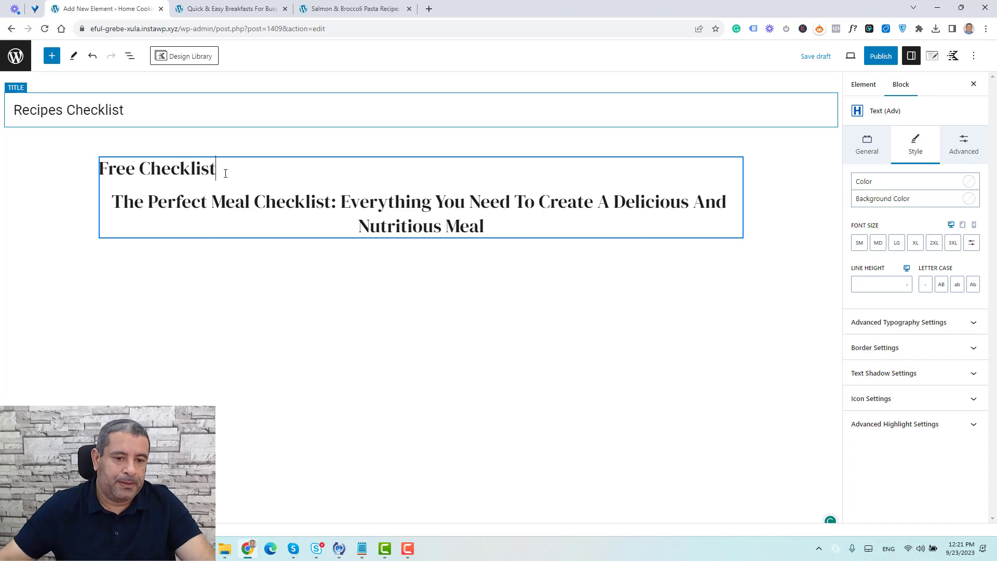
Step: Center the "Free Checklist" text, set its font size to MD and make its tag Heading 2
{"action": "left_click", "coordinate": [197, 138]}
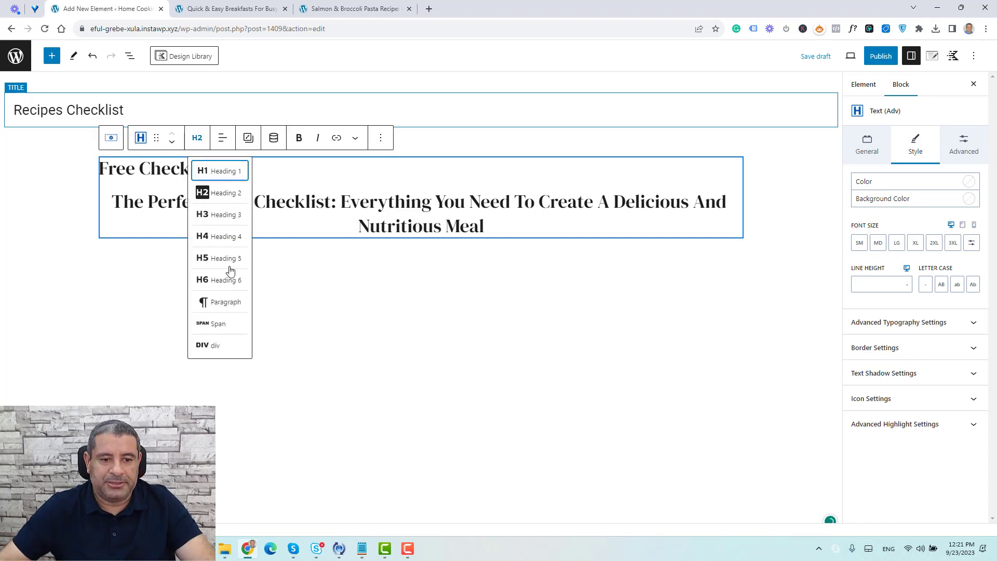
{"action": "left_click", "coordinate": [226, 302]}
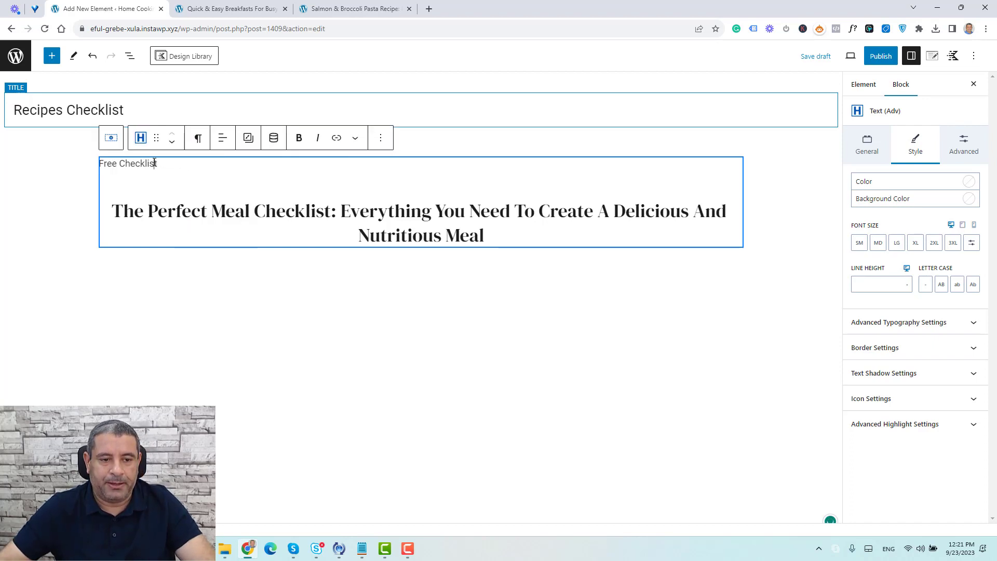
{"action": "left_click", "coordinate": [222, 138]}
{"action": "left_click", "coordinate": [269, 190]}
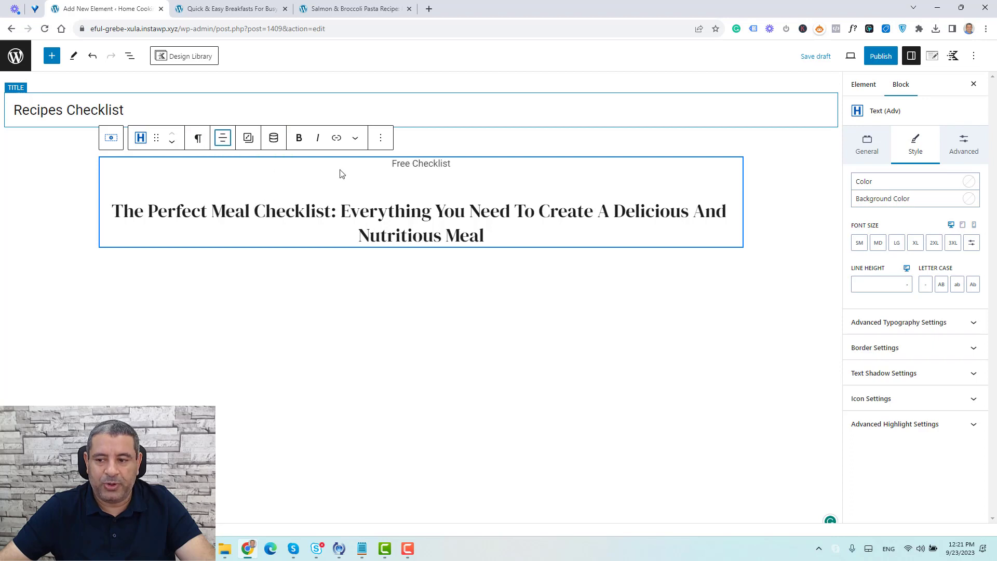
{"action": "left_click", "coordinate": [878, 244]}
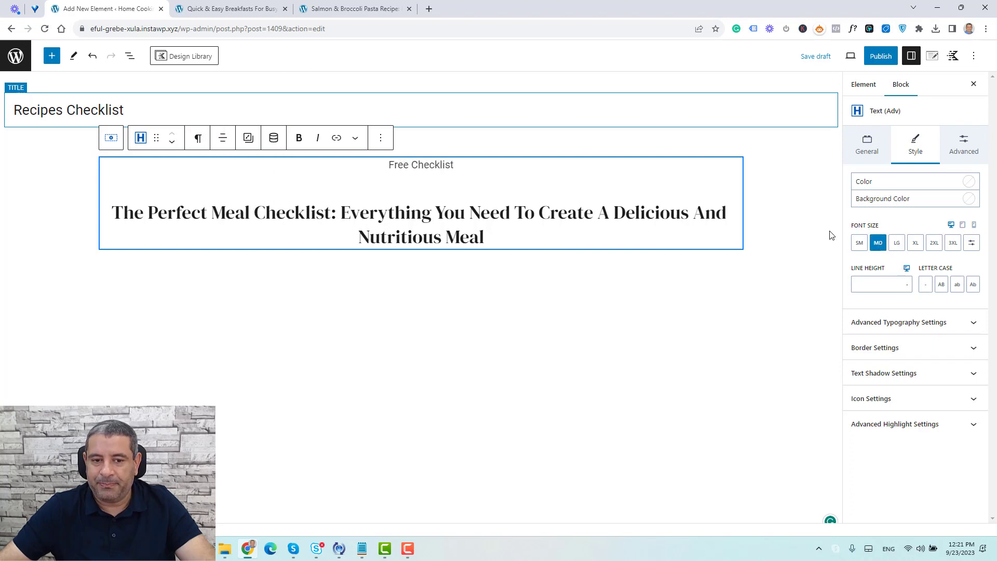
{"action": "left_click", "coordinate": [198, 138]}
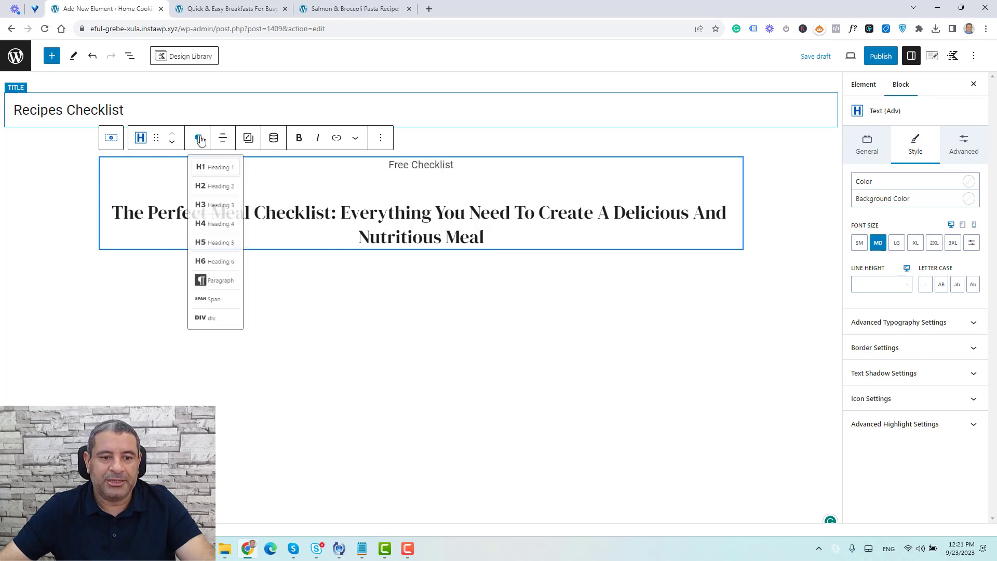
{"action": "left_click", "coordinate": [226, 193]}
Step: Add an Icon List block after the main "The Perfect Meal Checklist" heading
{"action": "left_click", "coordinate": [491, 216]}
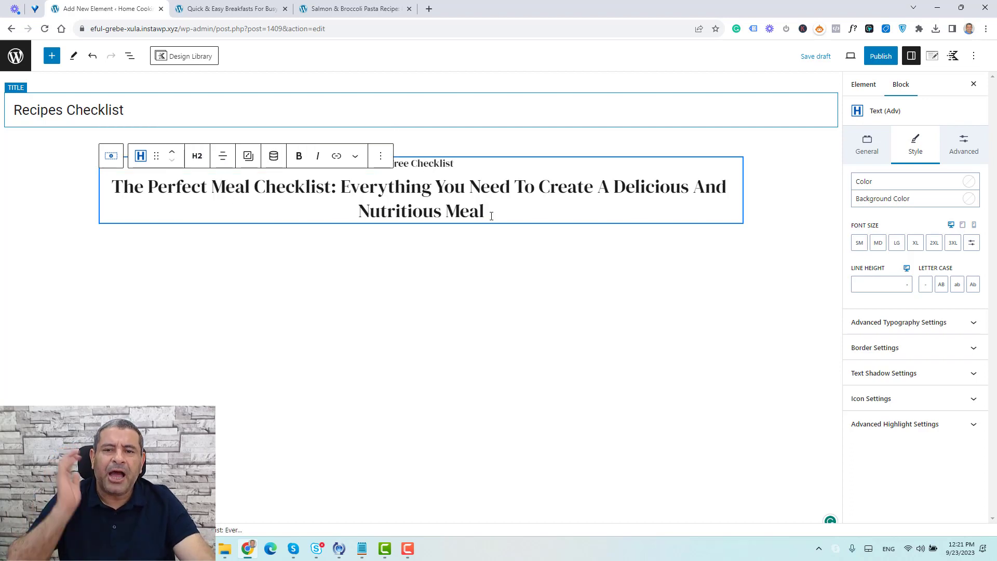
{"action": "left_click", "coordinate": [381, 156]}
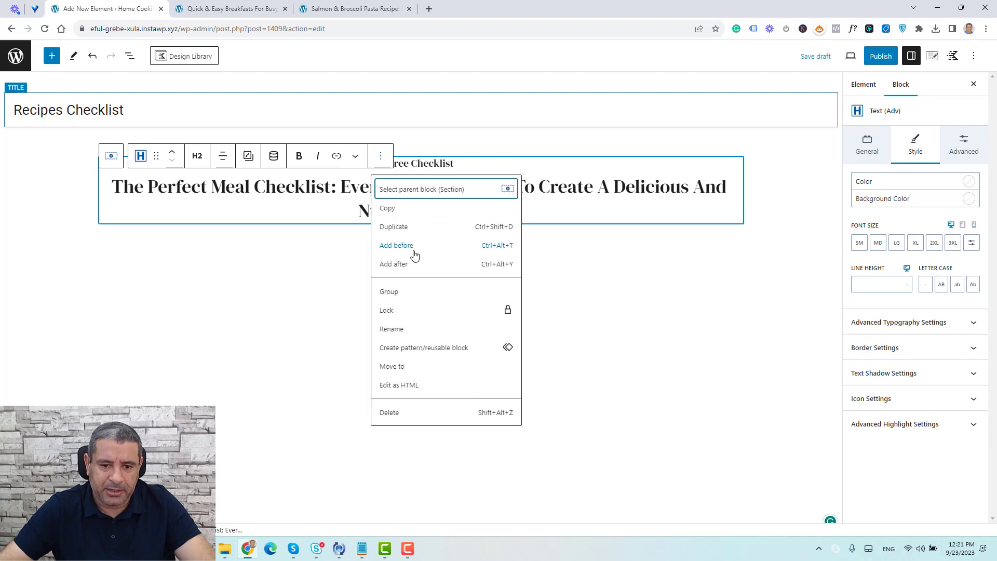
{"action": "left_click", "coordinate": [414, 265]}
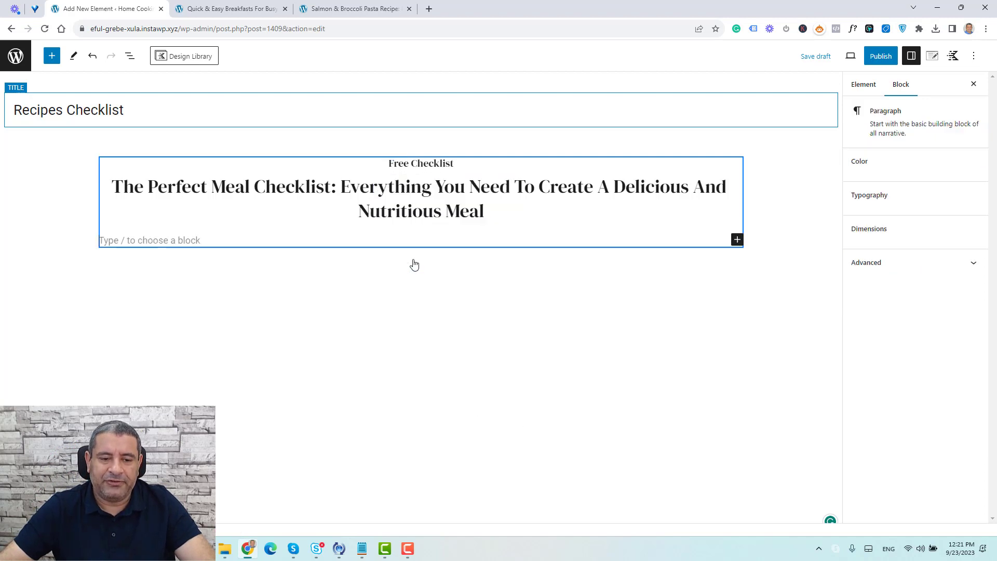
{"action": "left_click", "coordinate": [737, 241]}
{"action": "type", "text": "ico"}
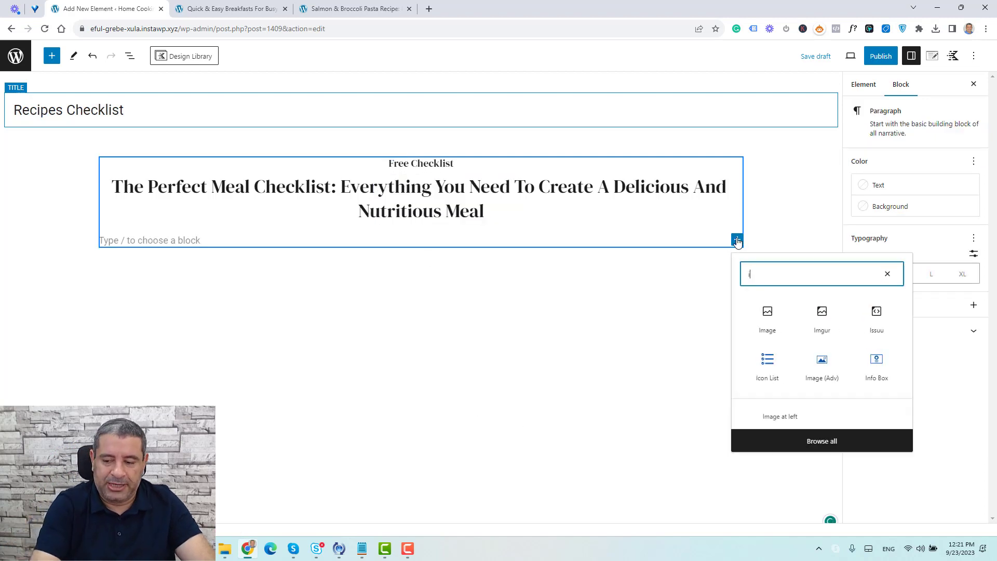
{"action": "left_click", "coordinate": [768, 325]}
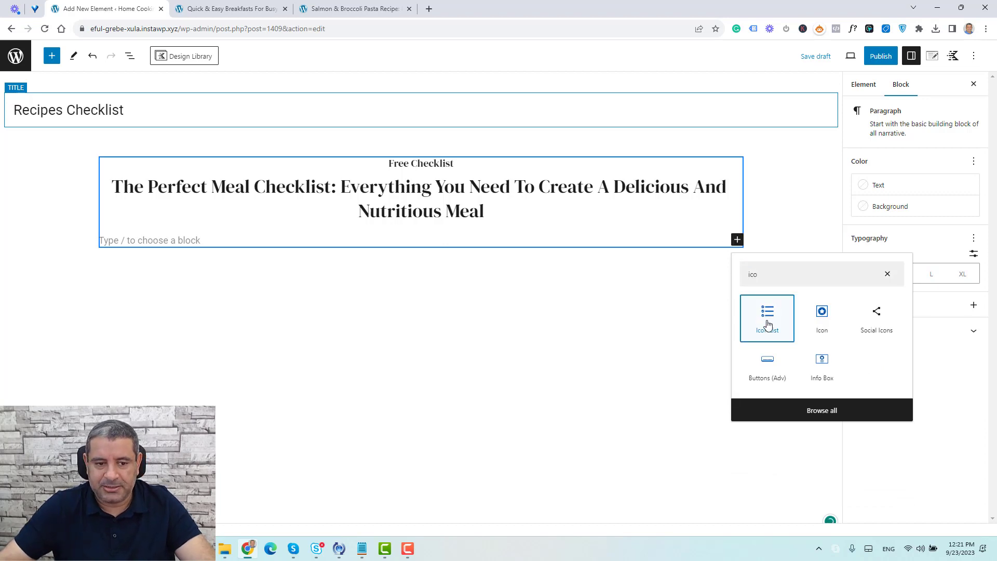
Step: Copy the sentence beginning "The Perfect Meal Checklist provides a step-by-step guide" from the Notepad notes into the first list item
{"action": "key", "text": "alt+Tab"}
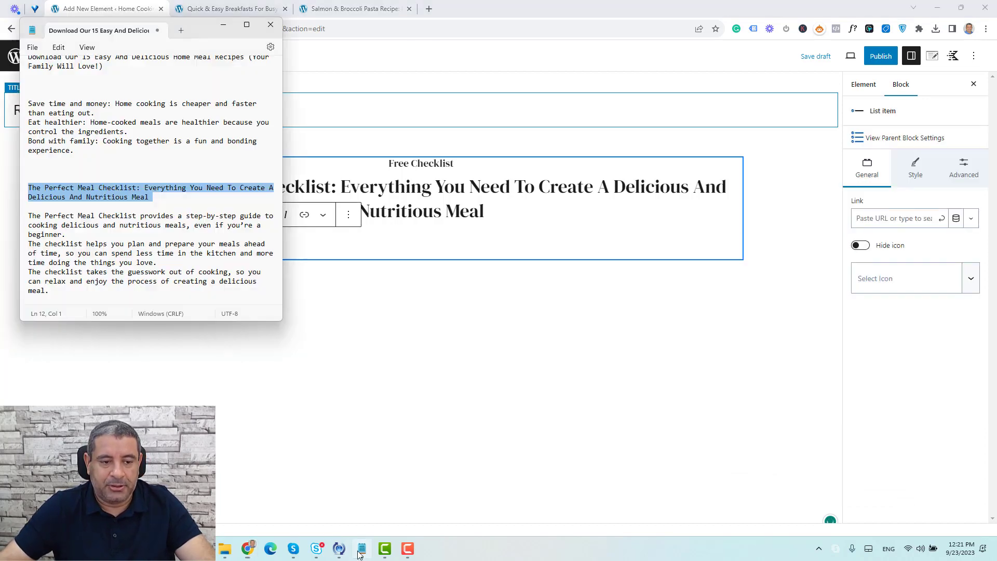
{"action": "triple_click", "coordinate": [140, 216]}
{"action": "key", "text": "ctrl+c"}
{"action": "key", "text": "alt+Tab"}
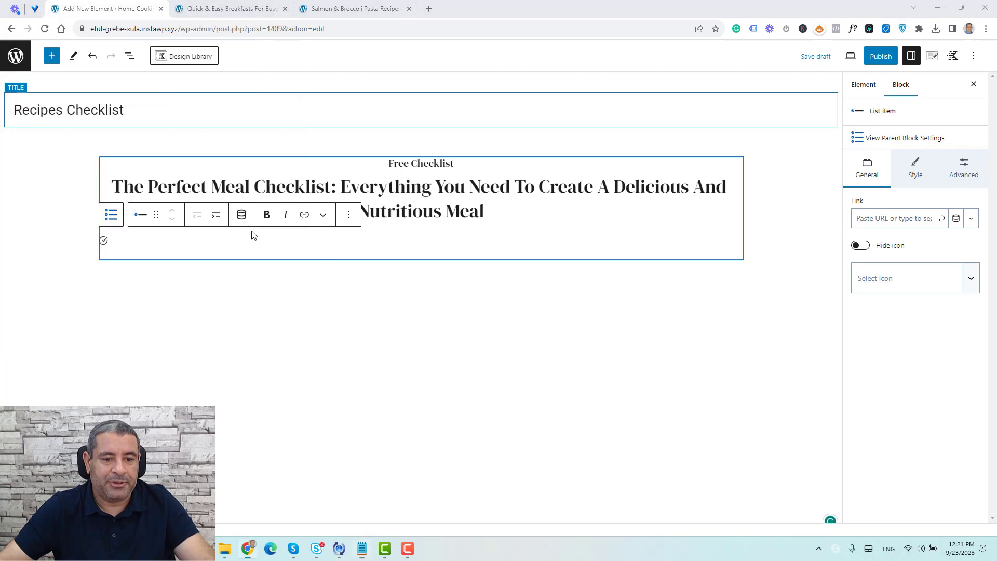
{"action": "key", "text": "ctrl+v"}
Step: Add a second list item with the Notepad sentence beginning "The checklist helps you plan and prepare your meals ahead of time"
{"action": "key", "text": "alt+Tab"}
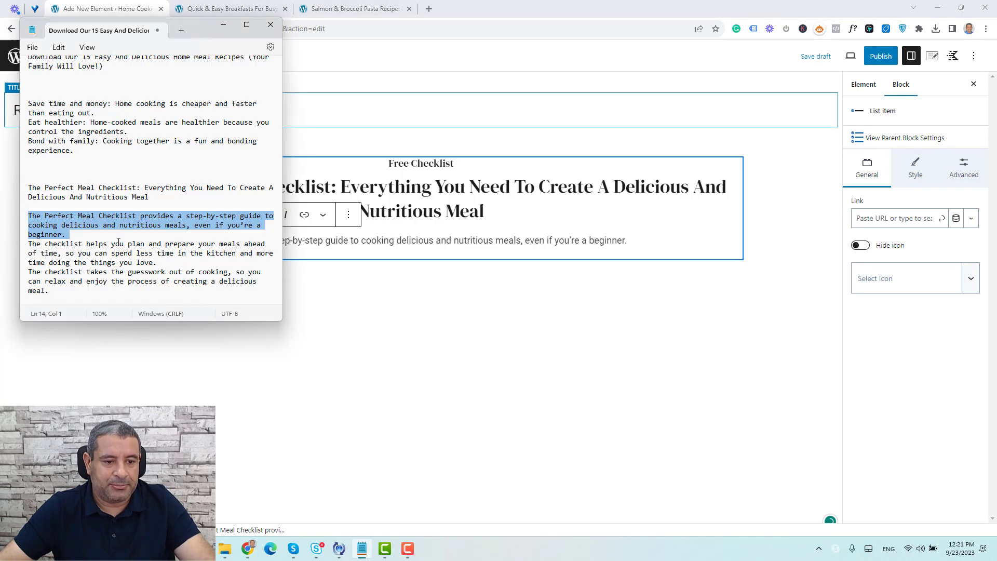
{"action": "triple_click", "coordinate": [119, 245]}
{"action": "key", "text": "alt+Tab"}
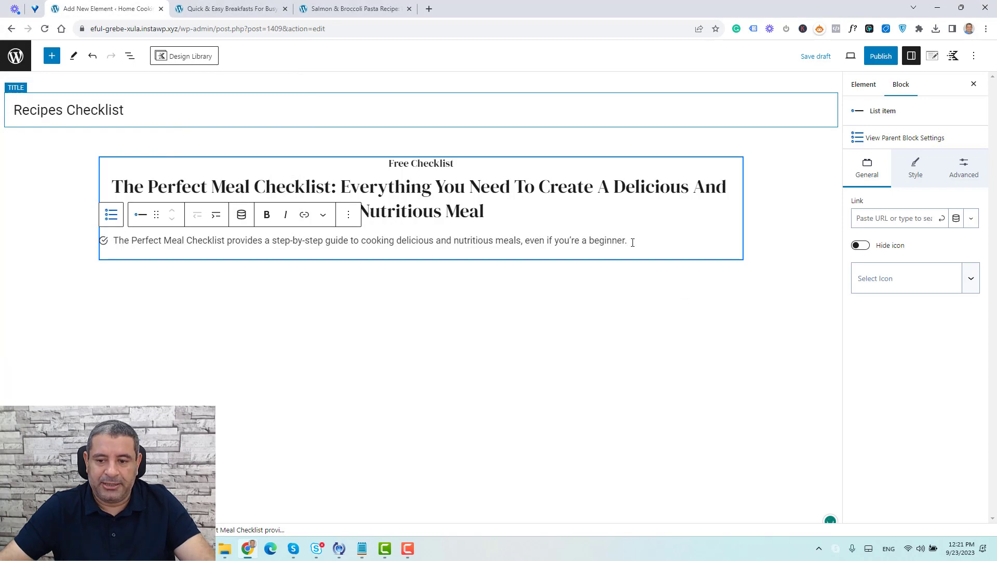
{"action": "key", "text": "Return"}
{"action": "type", "text": "The checklist helps you plan and prepare your meals ahead of time, so you can spend less time in the kitchen and more time doing the things you love."}
Step: Add a third list item with the Notepad sentence beginning "The checklist takes the guesswork out of cooking"
{"action": "key", "text": "alt+Tab"}
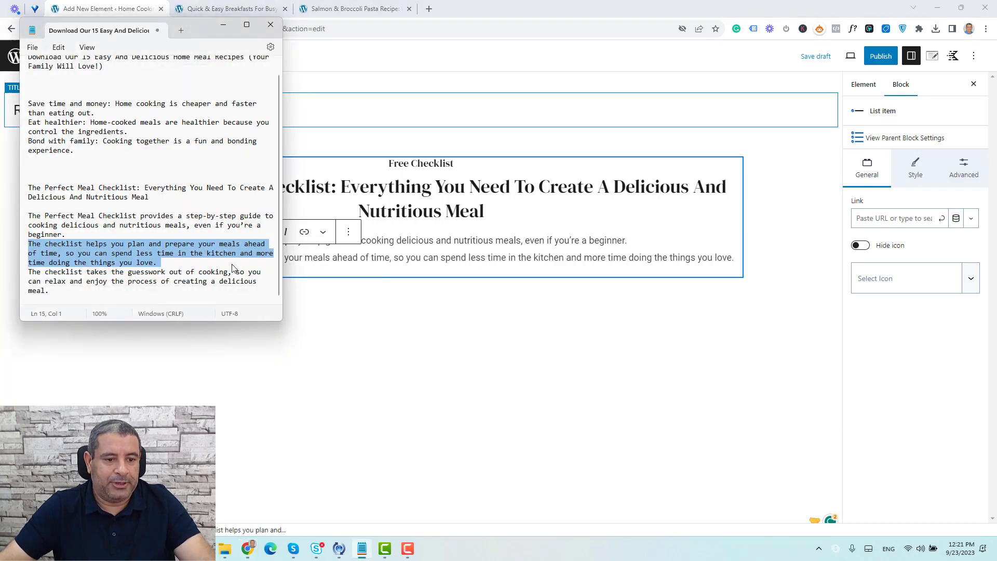
{"action": "left_click", "coordinate": [227, 272]}
{"action": "triple_click", "coordinate": [227, 272]}
{"action": "key", "text": "ctrl+c"}
{"action": "key", "text": "alt+Tab"}
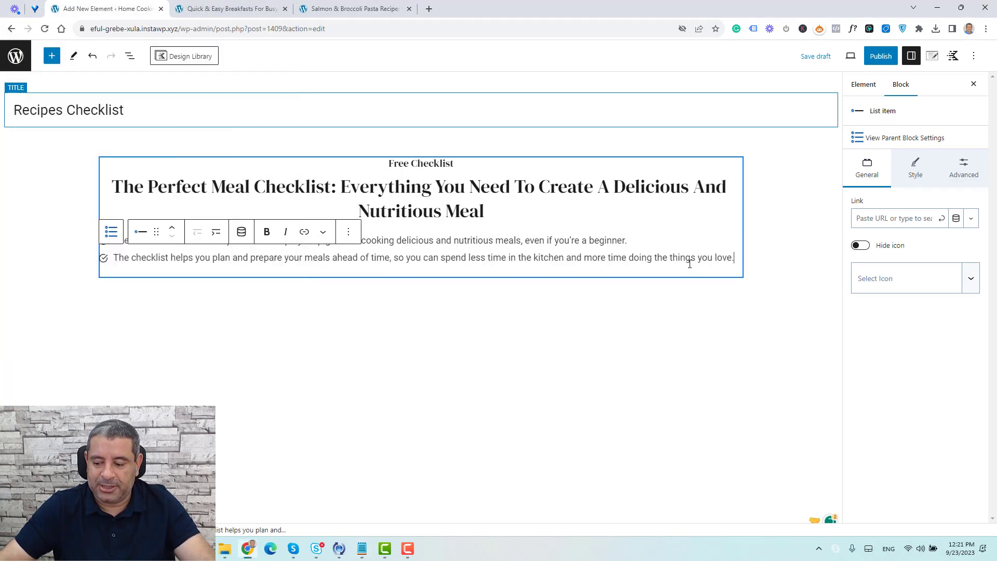
{"action": "key", "text": "Return"}
{"action": "key", "text": "ctrl+v"}
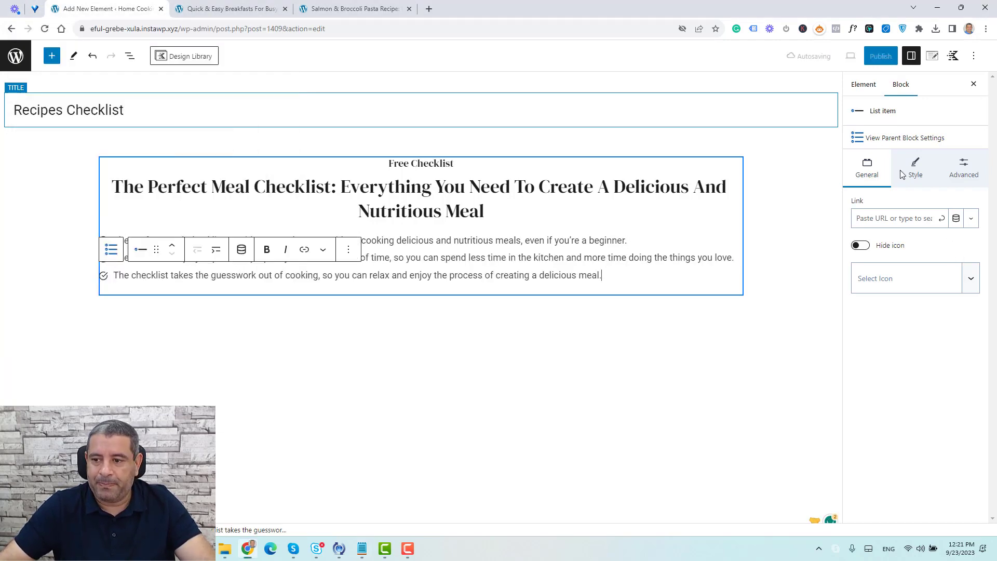
Step: Set the icon list's vertical spacing to 15
{"action": "left_click", "coordinate": [655, 339]}
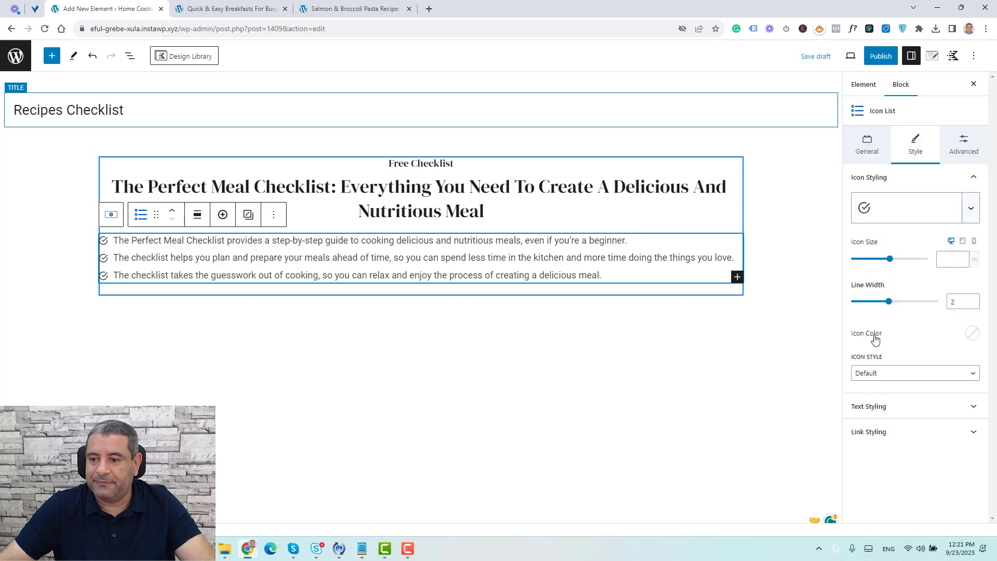
{"action": "left_click", "coordinate": [873, 155]}
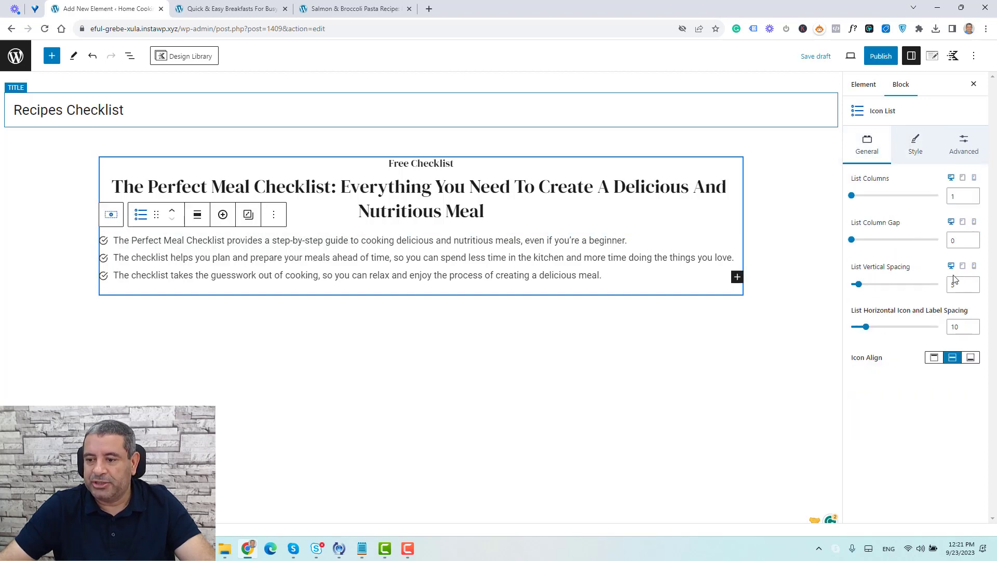
{"action": "left_click_drag", "start_coordinate": [959, 286], "coordinate": [948, 285]}
{"action": "type", "text": "15"}
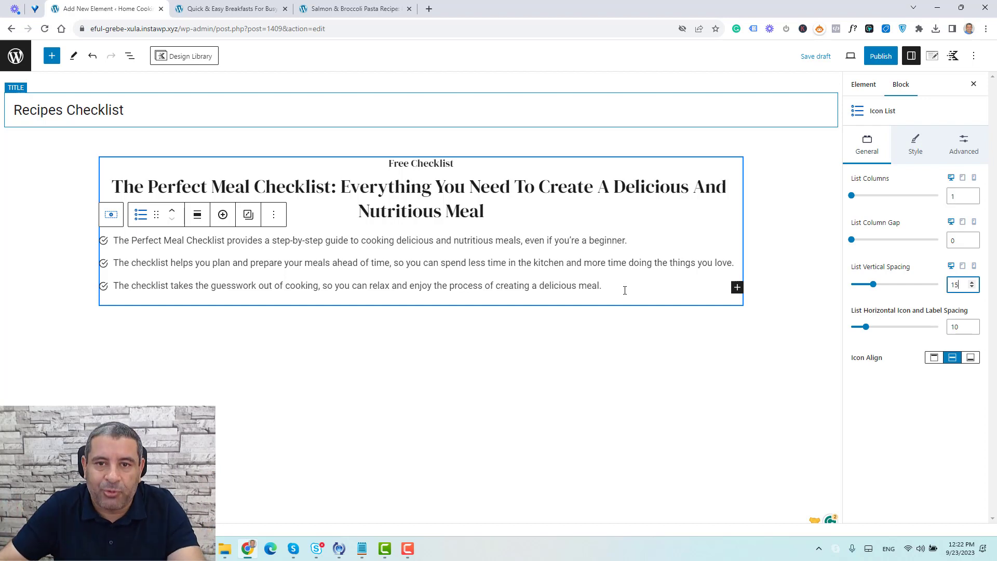
{"action": "left_click", "coordinate": [737, 287]}
{"action": "type", "text": "f"}
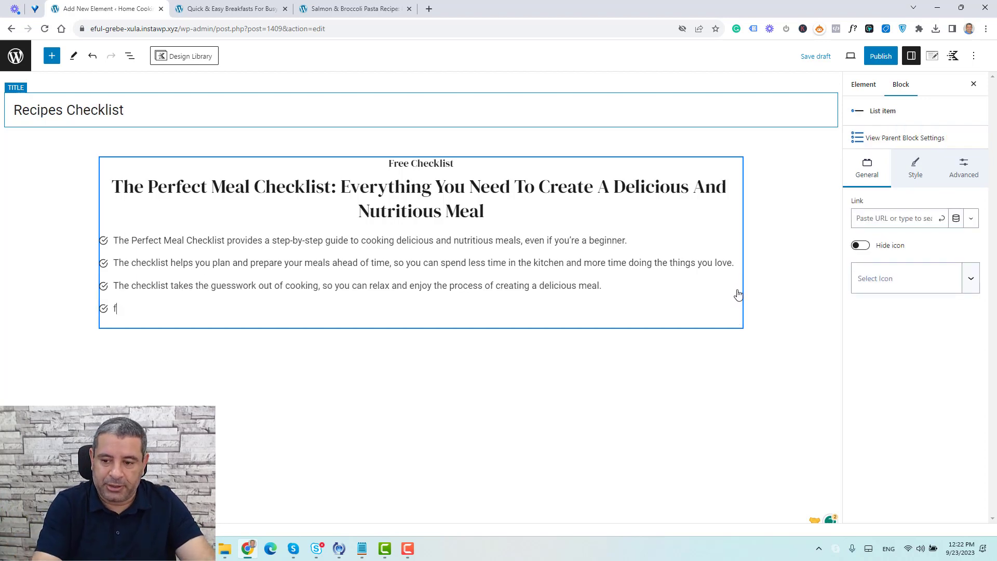
{"action": "key", "text": "BackSpace"}
{"action": "key", "text": "BackSpace"}
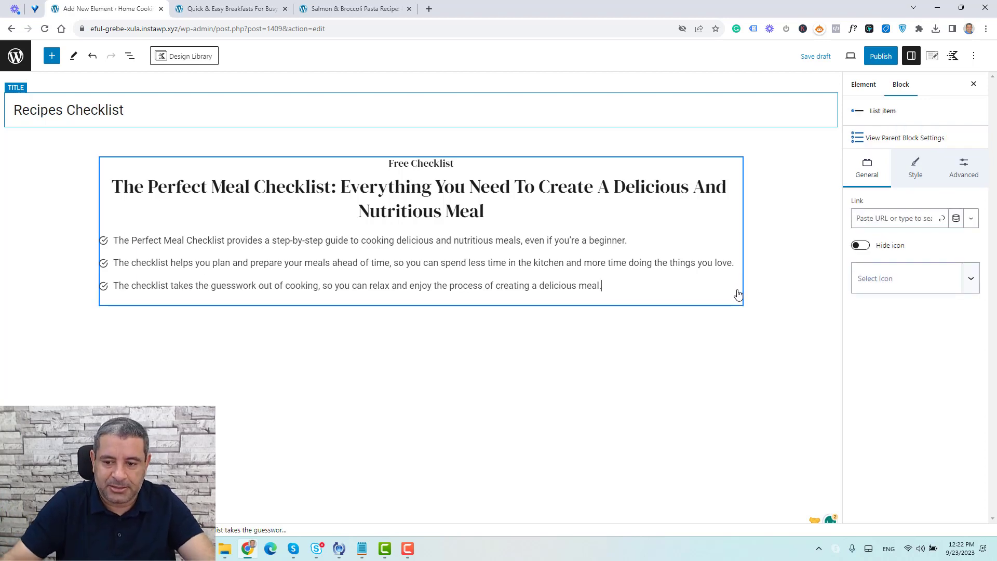
Step: Insert a Form (Adv) block below the icon list, inside the same section
{"action": "left_click", "coordinate": [294, 253]}
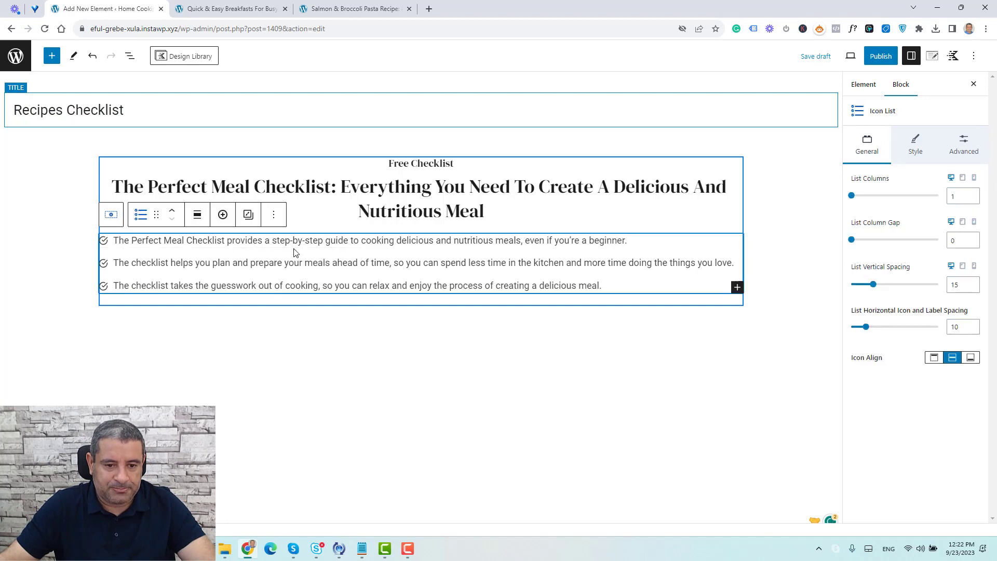
{"action": "left_click", "coordinate": [284, 220]}
{"action": "left_click", "coordinate": [319, 331]}
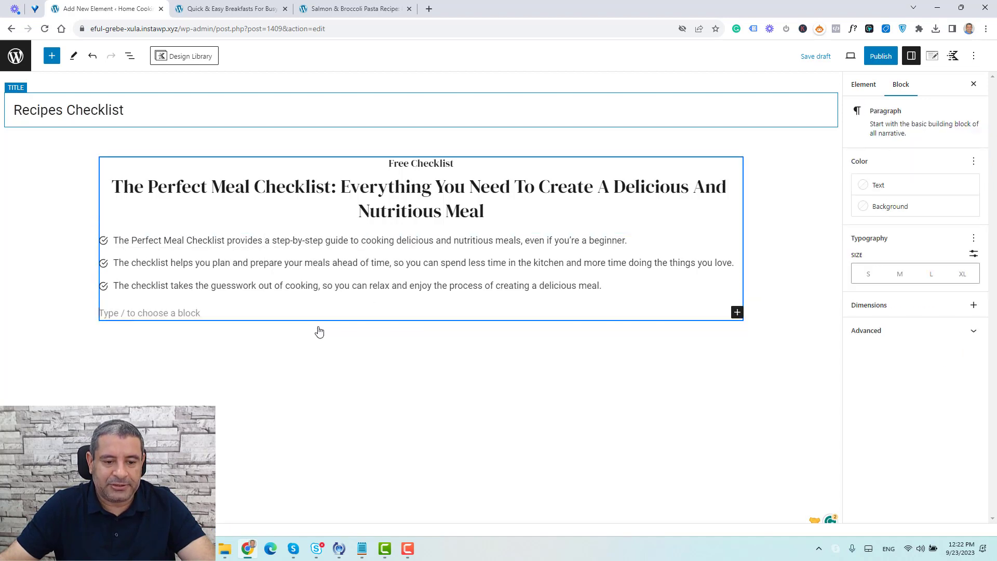
{"action": "left_click", "coordinate": [50, 60]}
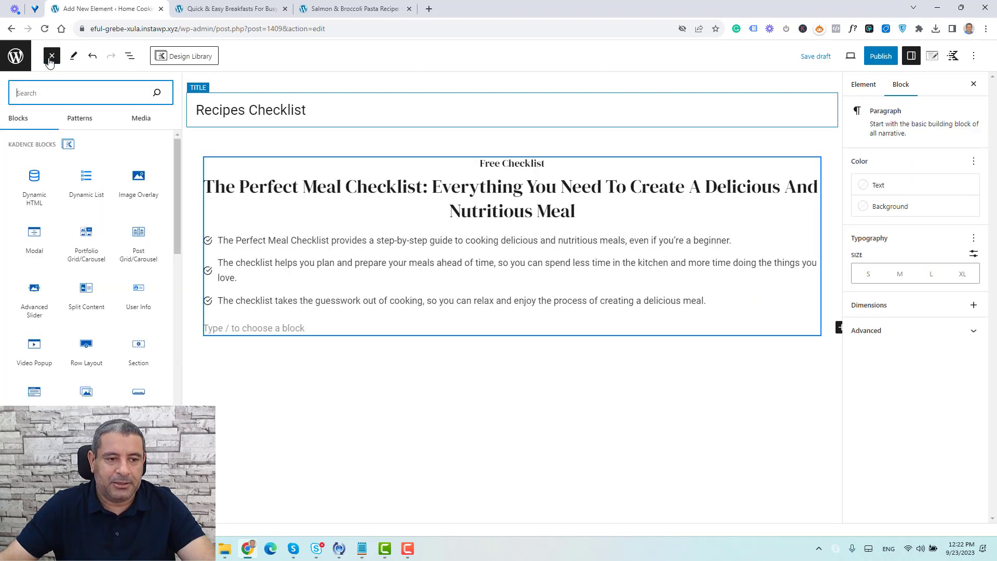
{"action": "type", "text": "form"}
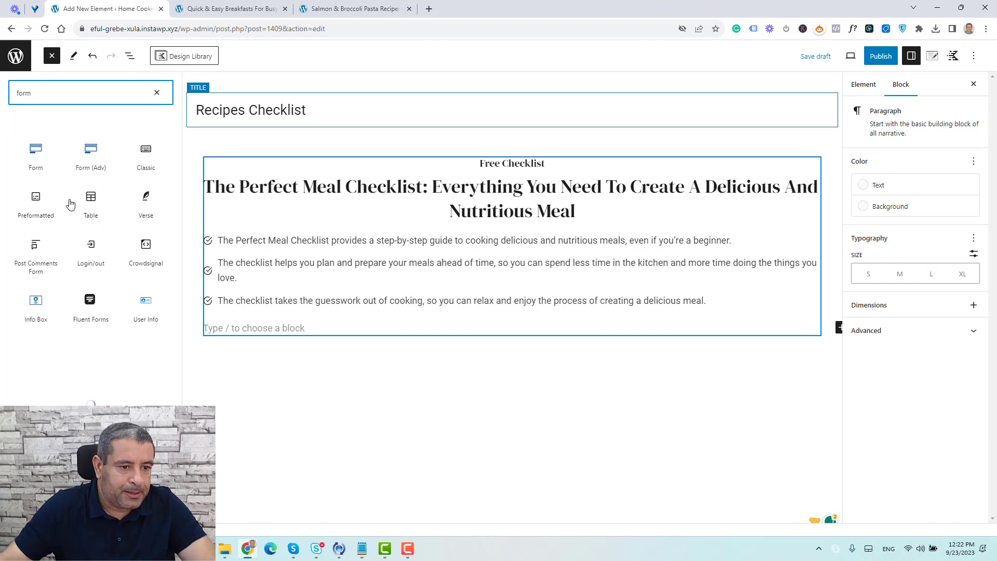
{"action": "left_click_drag", "start_coordinate": [93, 173], "coordinate": [269, 321]}
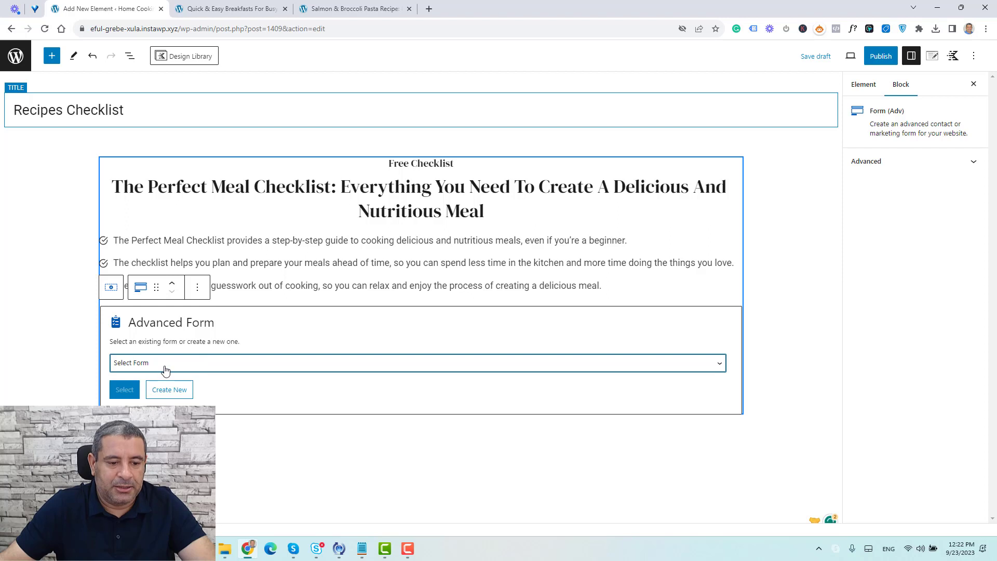
Step: Create a new form with the Subscribe layout and Basic style, keeping the title "Subscribe Form"
{"action": "left_click", "coordinate": [174, 395]}
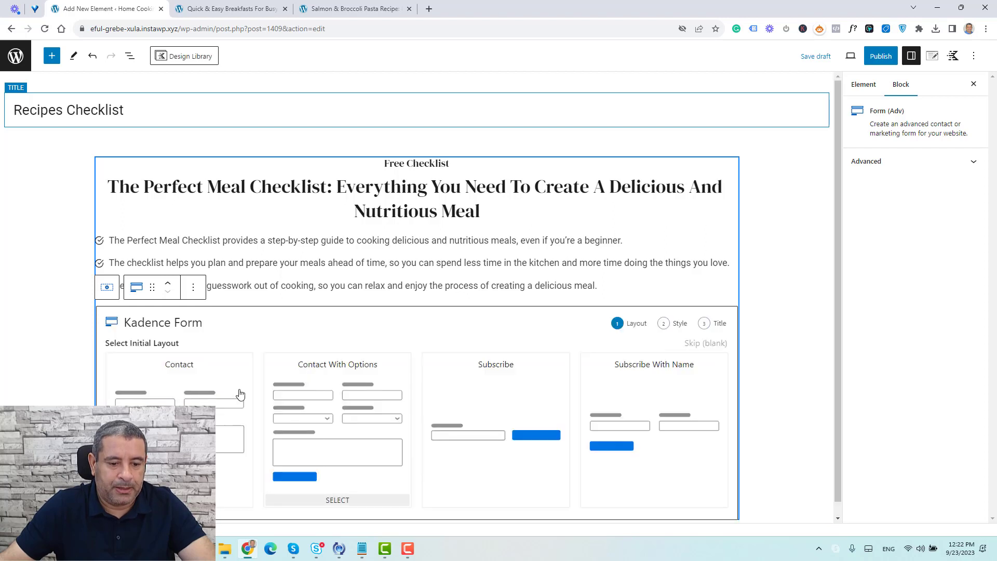
{"action": "left_click", "coordinate": [507, 379]}
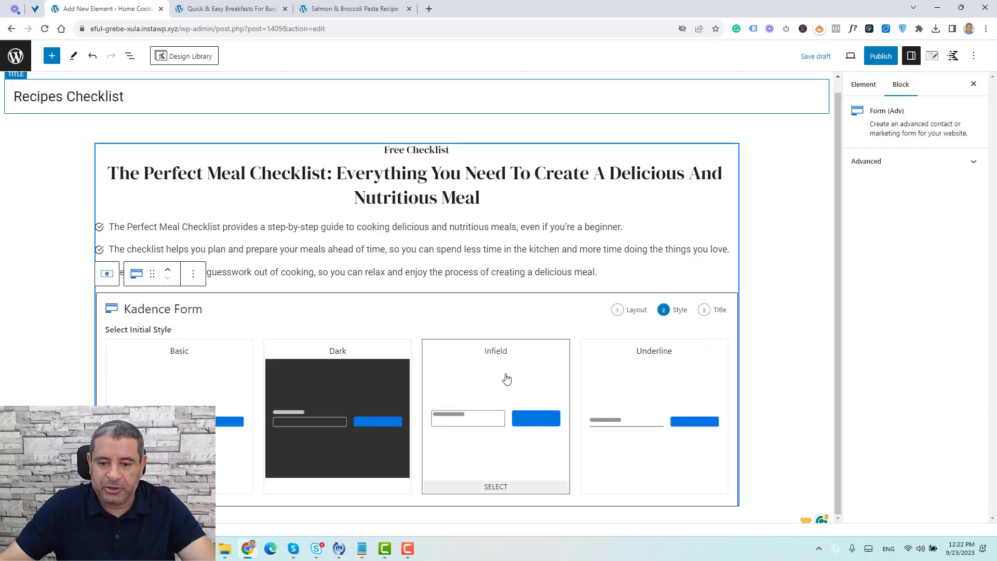
{"action": "left_click", "coordinate": [245, 384]}
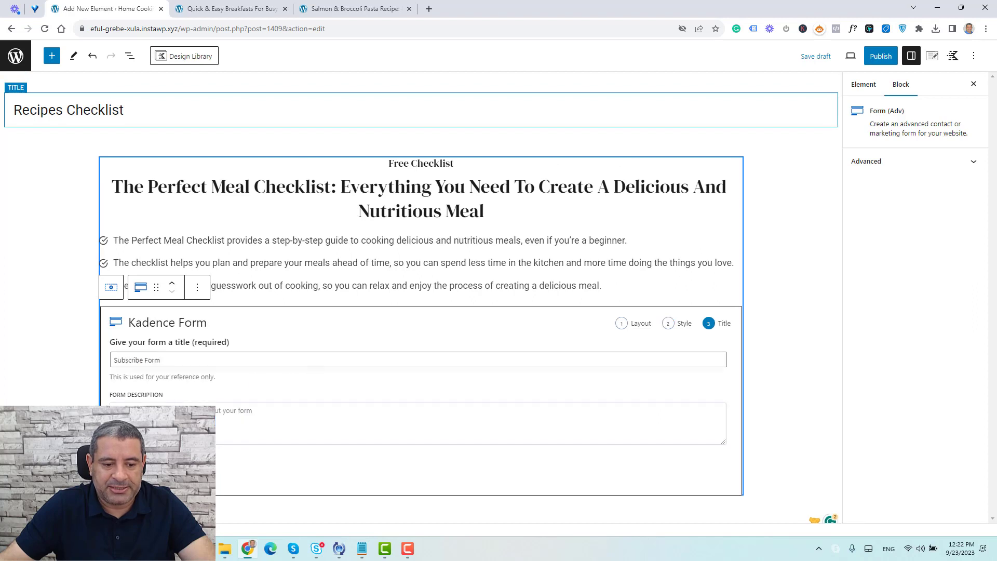
{"action": "key", "text": "Return"}
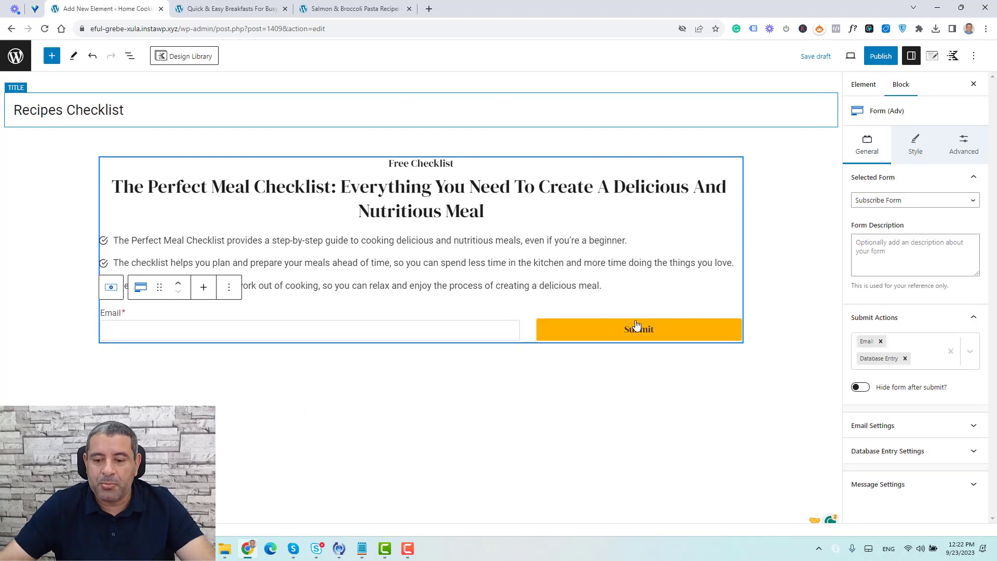
Step: Set the background color of the row layout around the content to the first orange in the theme palette
{"action": "left_click", "coordinate": [110, 287]}
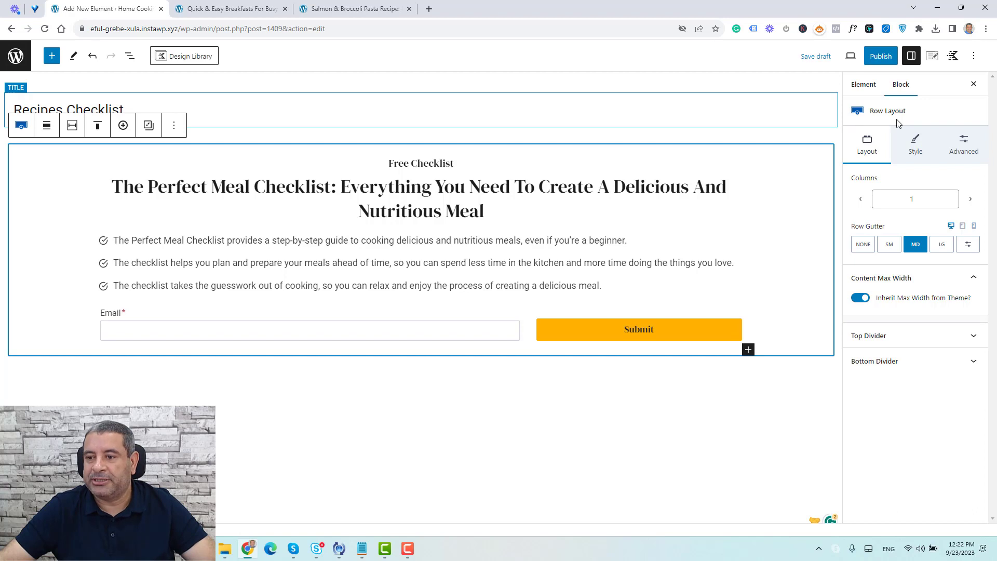
{"action": "left_click", "coordinate": [916, 145]}
{"action": "left_click", "coordinate": [974, 253]}
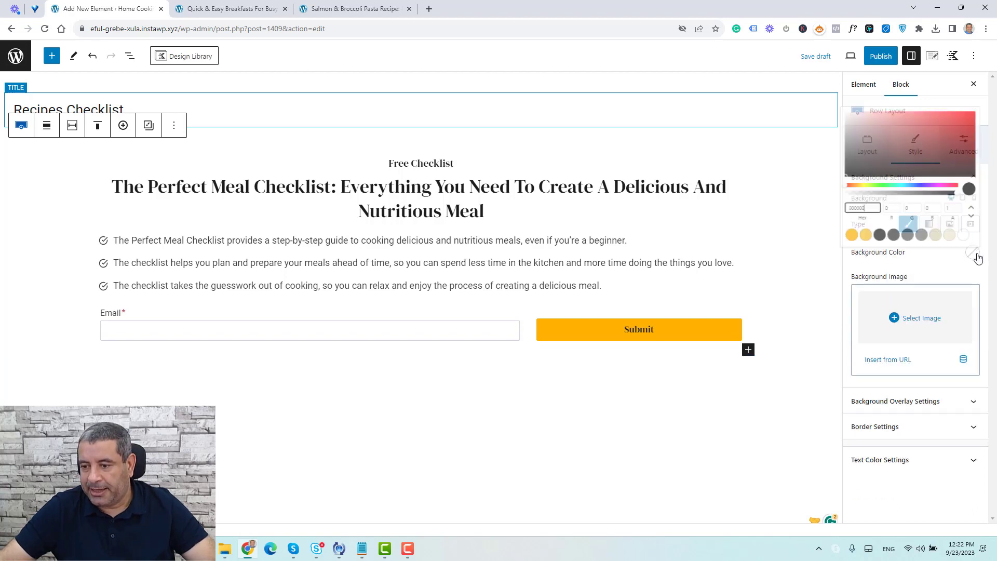
{"action": "left_click", "coordinate": [829, 230]}
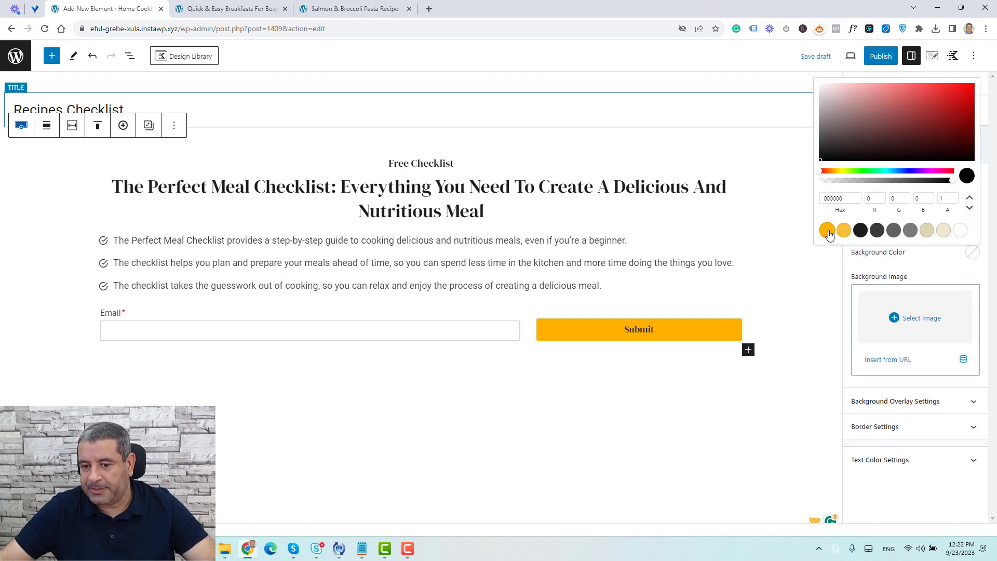
{"action": "left_click", "coordinate": [812, 273]}
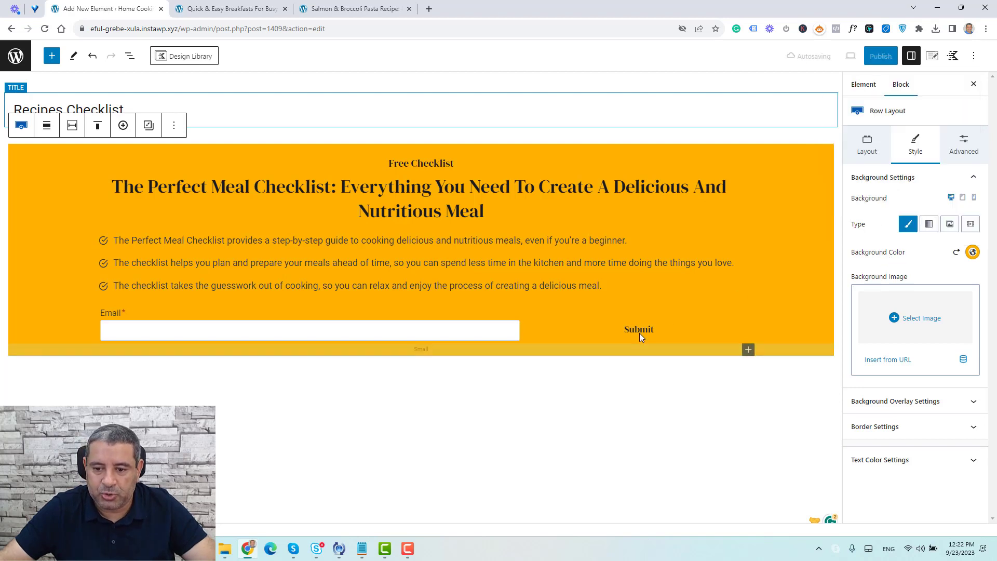
{"action": "left_click", "coordinate": [677, 324]}
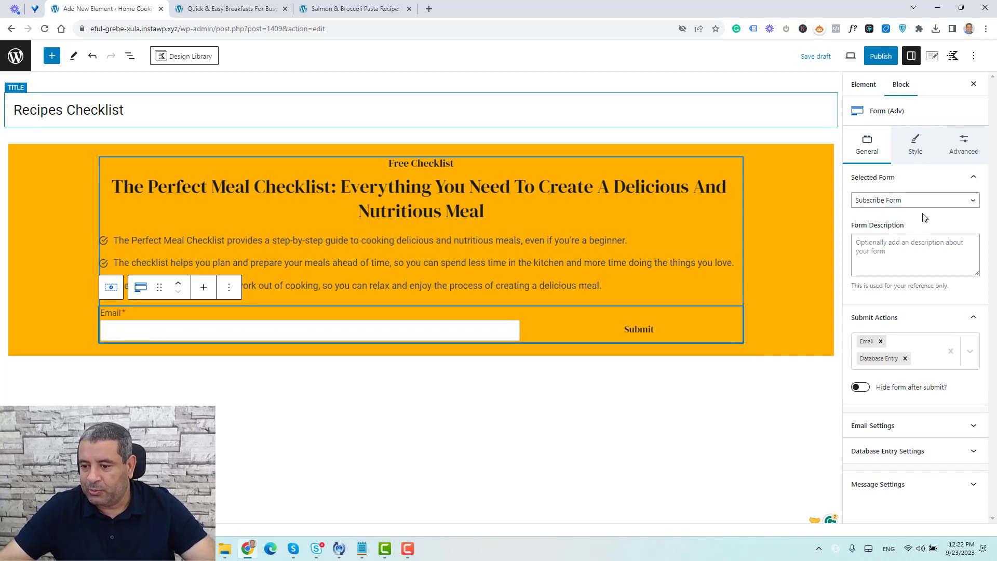
{"action": "left_click", "coordinate": [916, 145]}
{"action": "scroll", "coordinate": [899, 396], "scroll_direction": "down", "scroll_amount": 3}
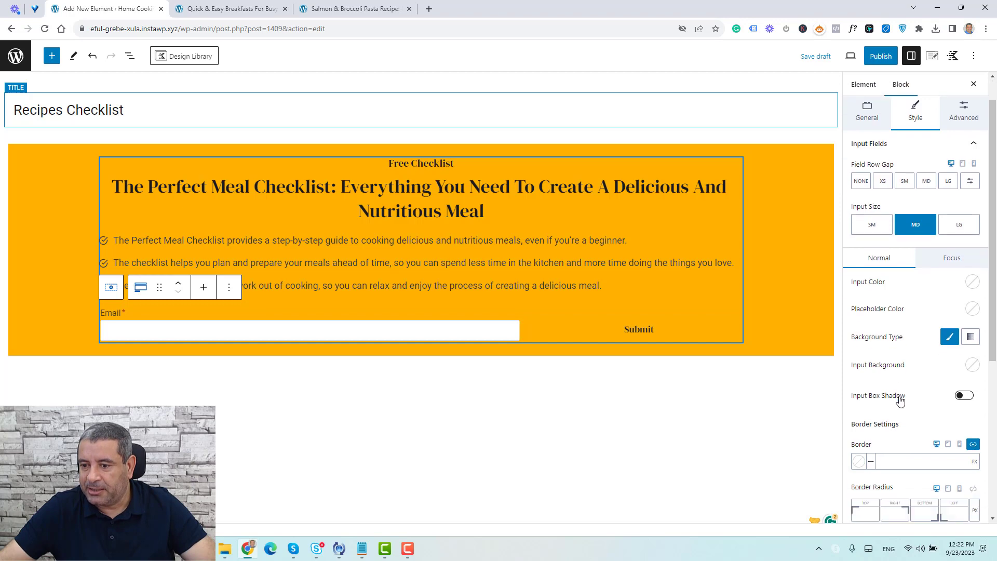
{"action": "scroll", "coordinate": [900, 386], "scroll_direction": "down", "scroll_amount": 3}
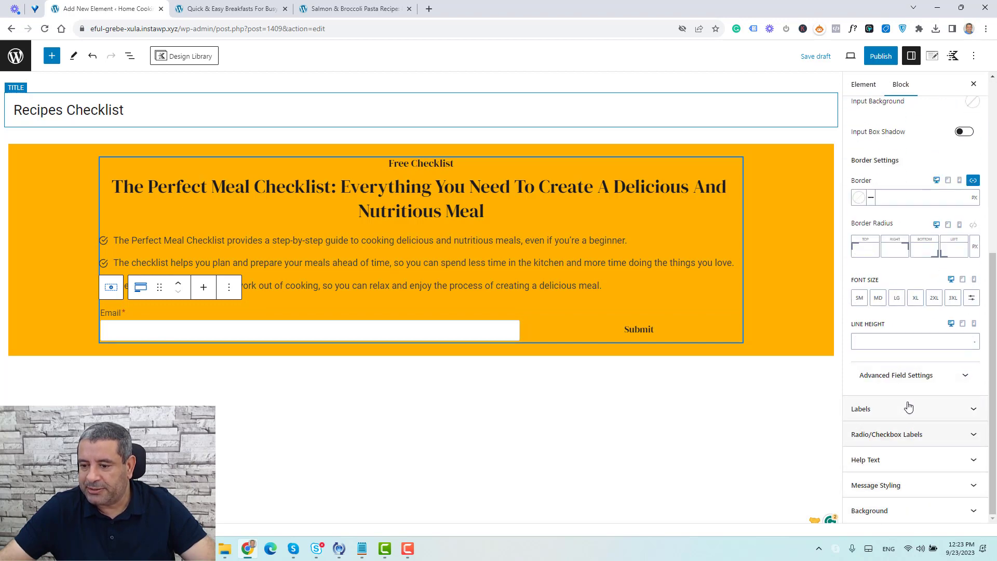
Step: Set the normal-state background color of the form's submit button to the black in the theme palette
{"action": "left_click", "coordinate": [130, 56]}
{"action": "left_click", "coordinate": [37, 204]}
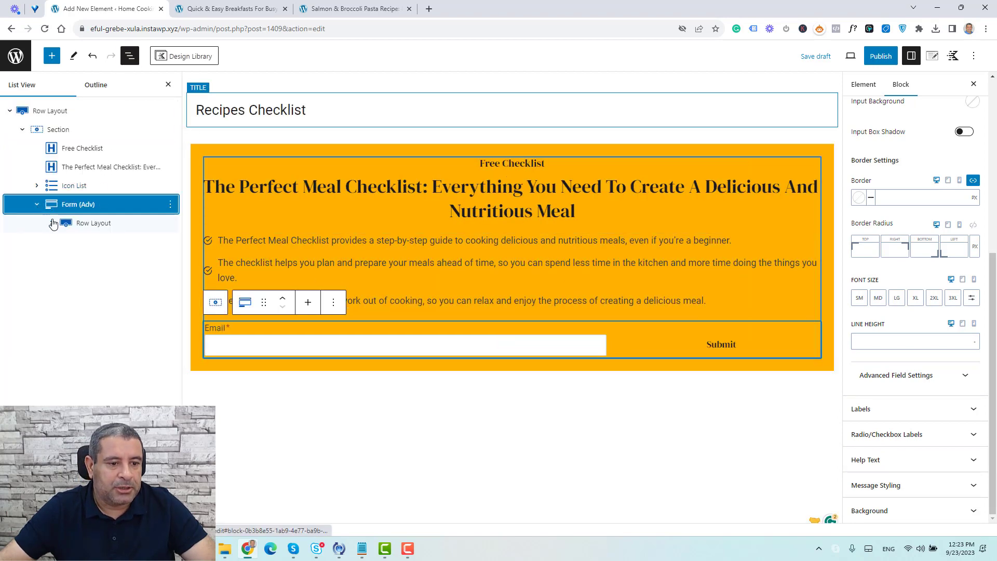
{"action": "left_click", "coordinate": [52, 224]}
{"action": "left_click", "coordinate": [65, 260]}
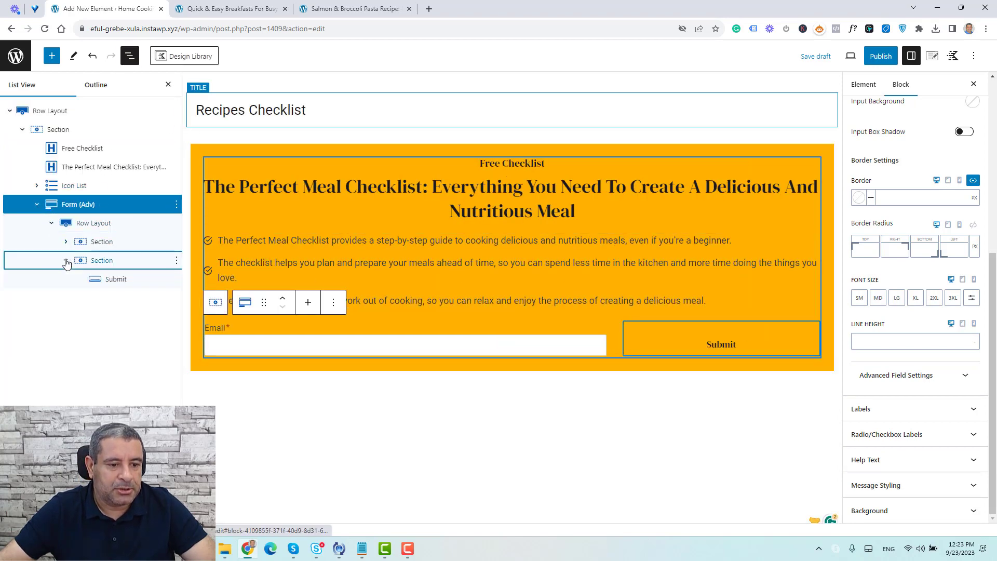
{"action": "left_click", "coordinate": [108, 281]}
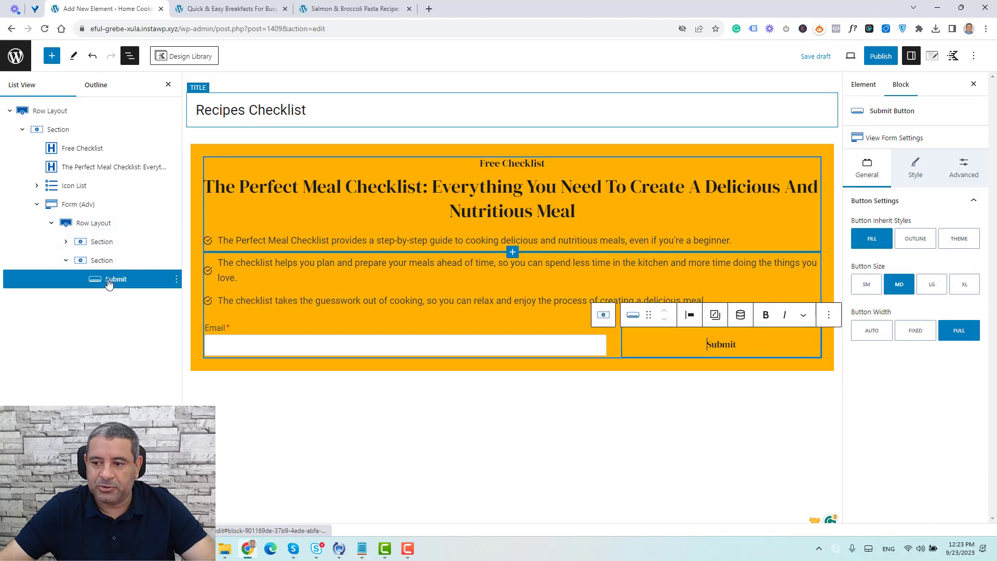
{"action": "left_click", "coordinate": [915, 176]}
{"action": "left_click", "coordinate": [972, 304]}
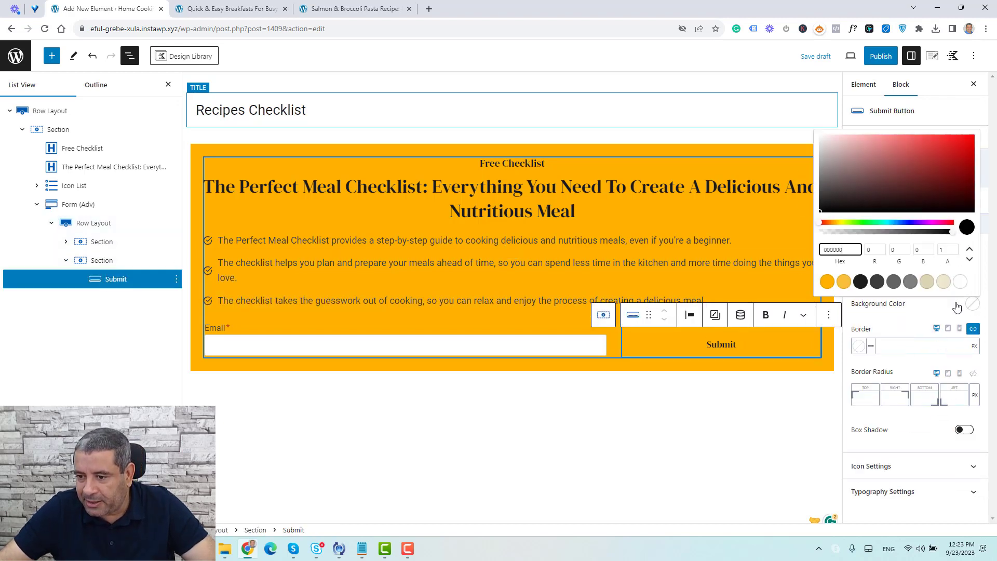
{"action": "left_click", "coordinate": [860, 282]}
{"action": "left_click", "coordinate": [979, 288]}
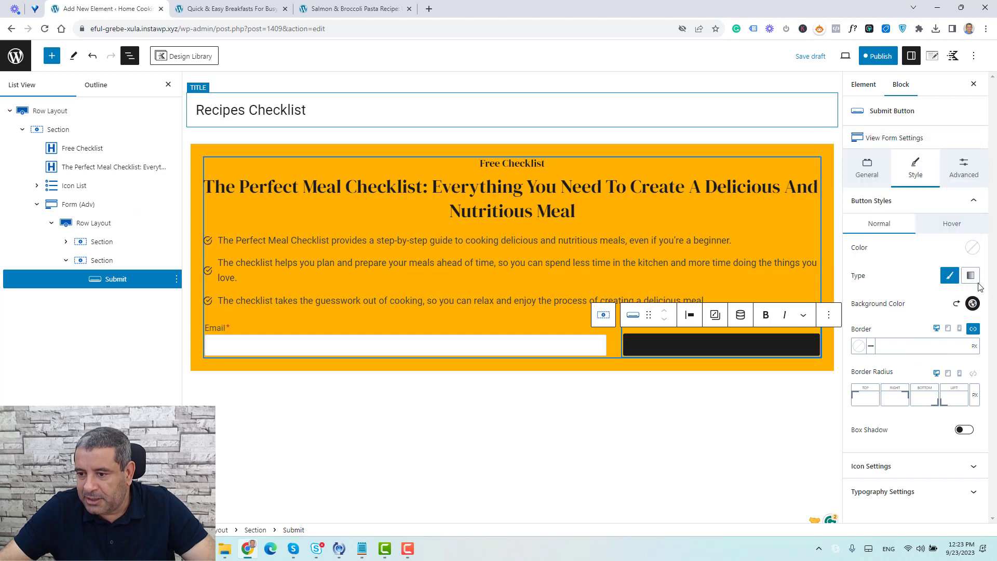
Step: Set the submit button's text color to the palette's white and change its label to "Sign up"
{"action": "left_click", "coordinate": [972, 247]}
{"action": "left_click", "coordinate": [945, 225]}
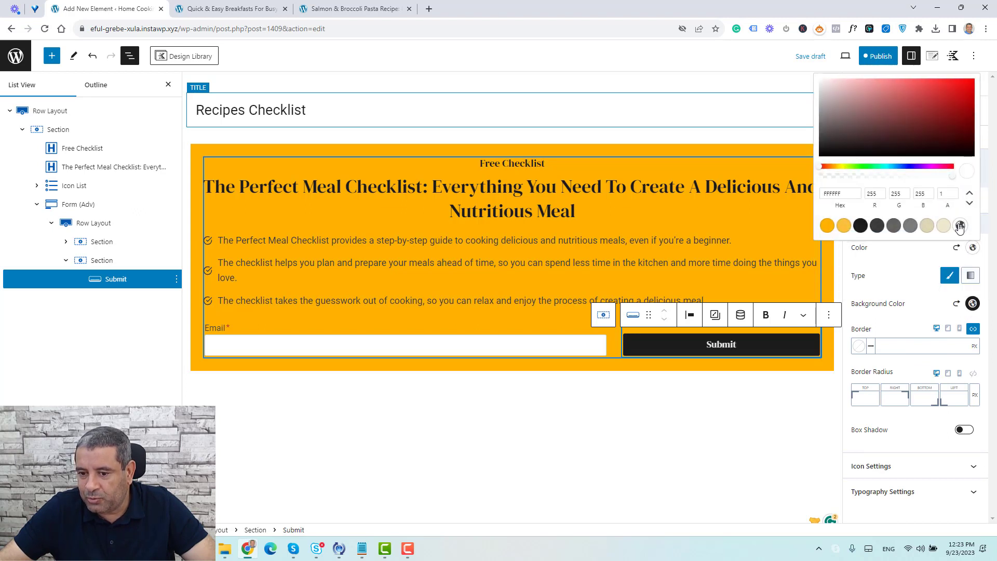
{"action": "double_click", "coordinate": [727, 347]}
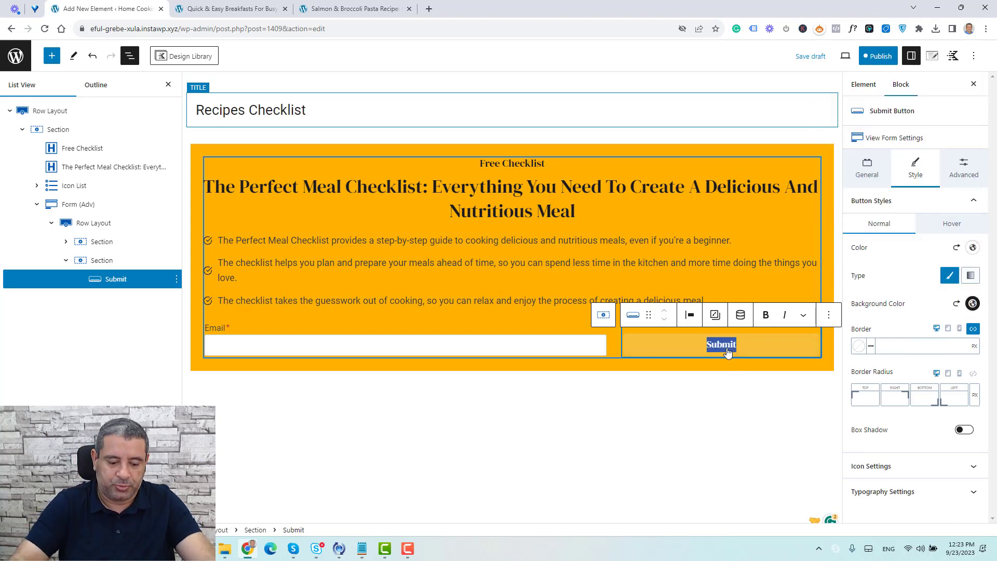
{"action": "type", "text": "Sign up"}
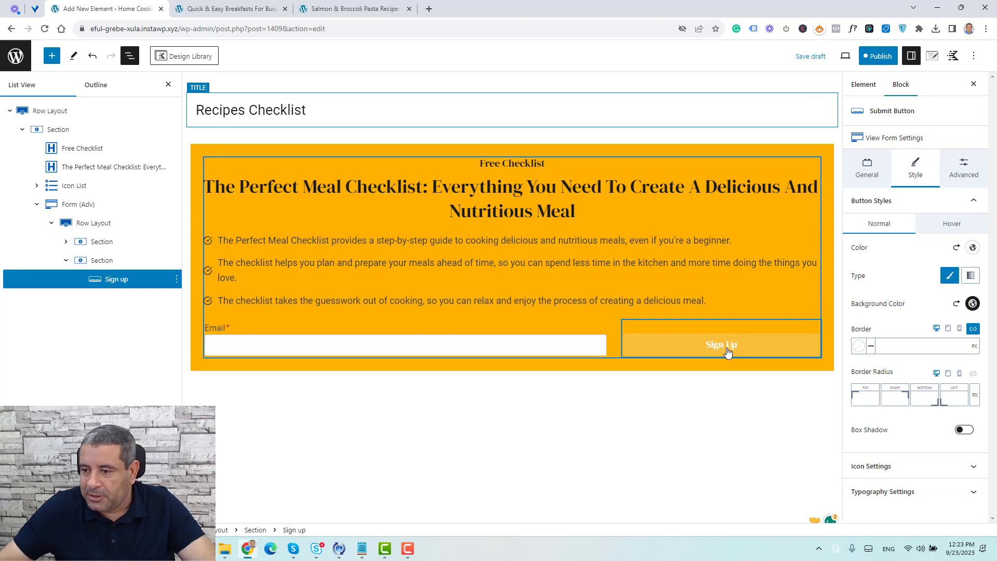
Step: Set the submit button's hover text color to white and its hover background to the palette's black
{"action": "left_click", "coordinate": [959, 231]}
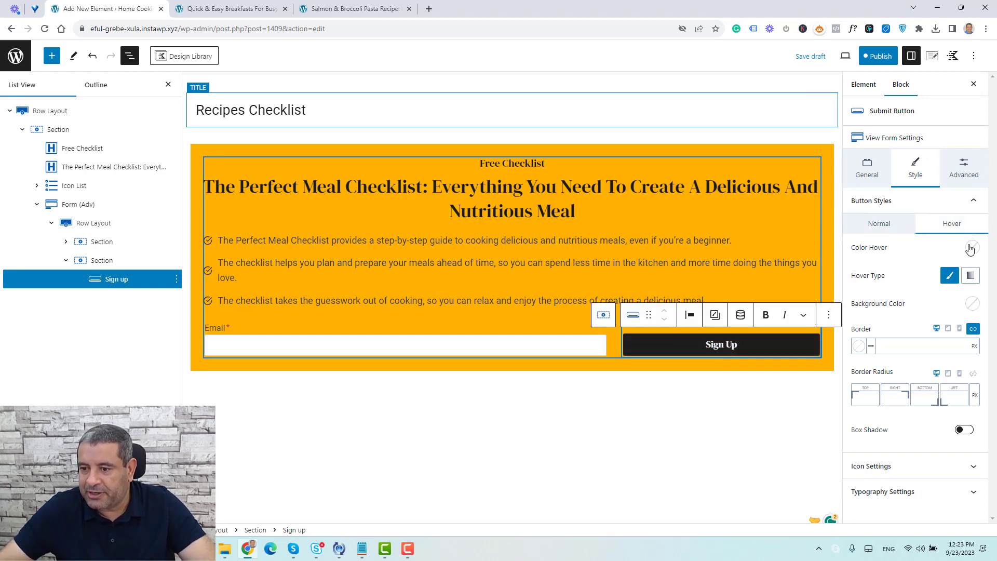
{"action": "left_click", "coordinate": [970, 249]}
{"action": "left_click", "coordinate": [961, 222]}
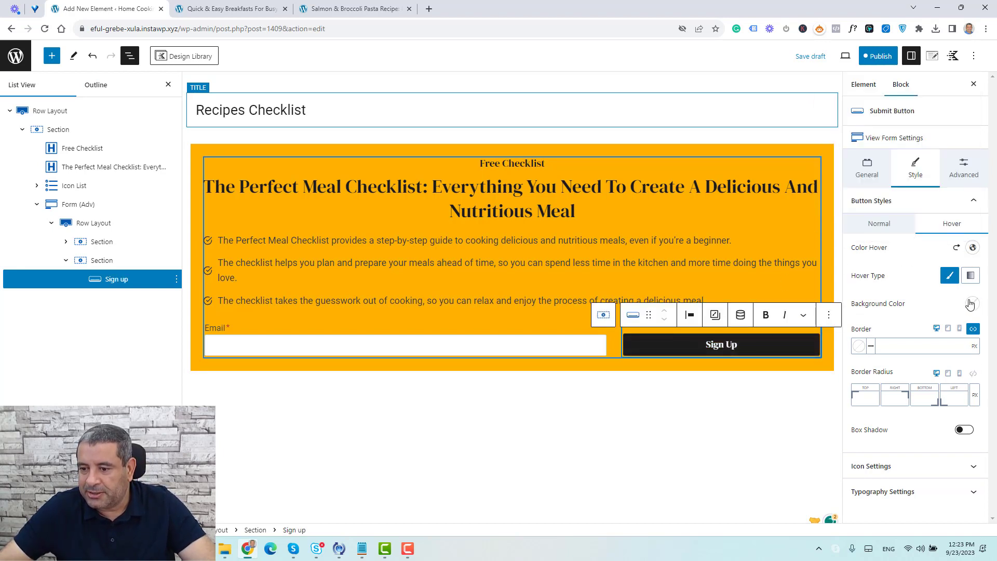
{"action": "left_click", "coordinate": [971, 303]}
{"action": "left_click", "coordinate": [860, 281]}
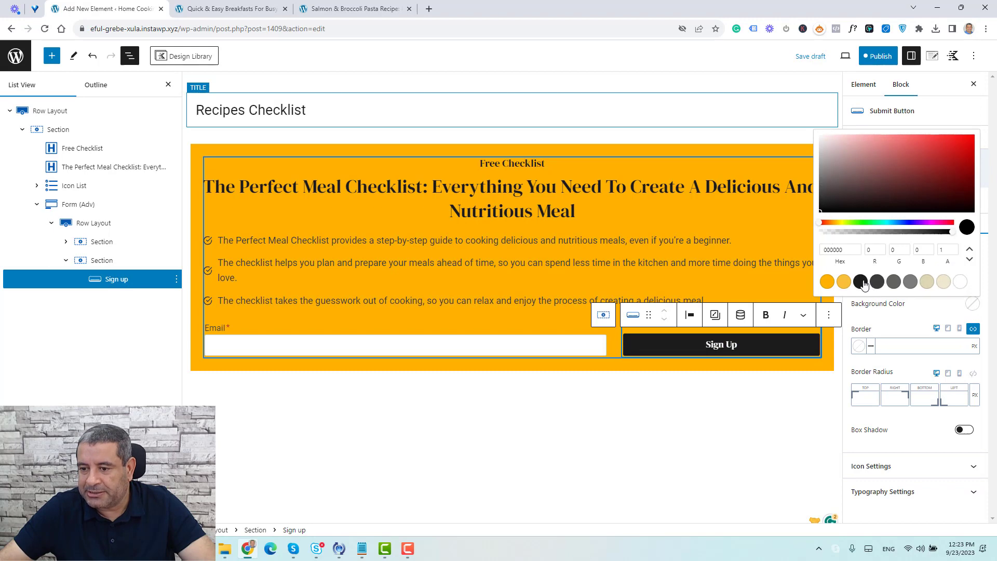
{"action": "left_click", "coordinate": [896, 315]}
Step: Add FluentCRM to the submit actions of the Form (Adv) block
{"action": "left_click", "coordinate": [256, 335]}
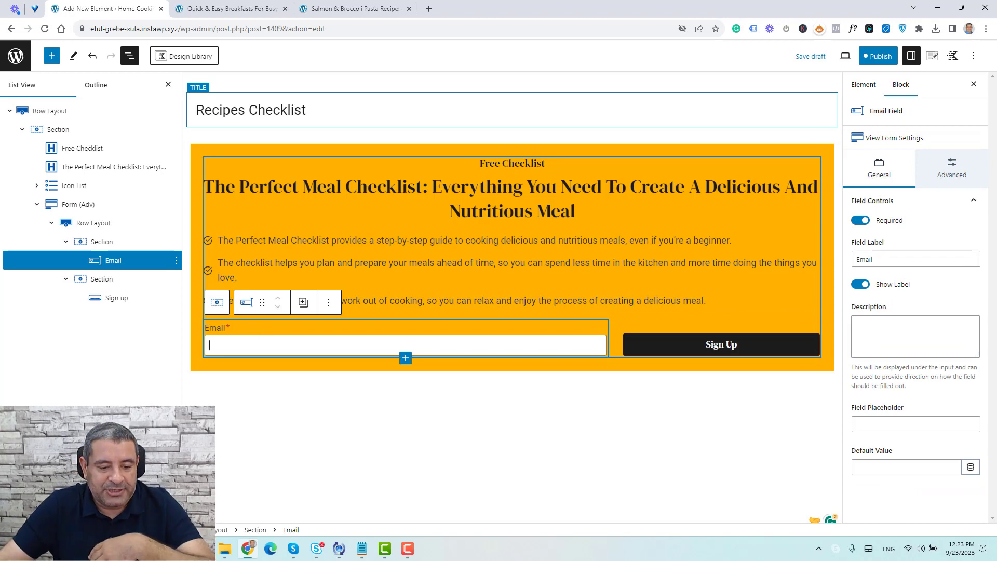
{"action": "left_click", "coordinate": [221, 530]}
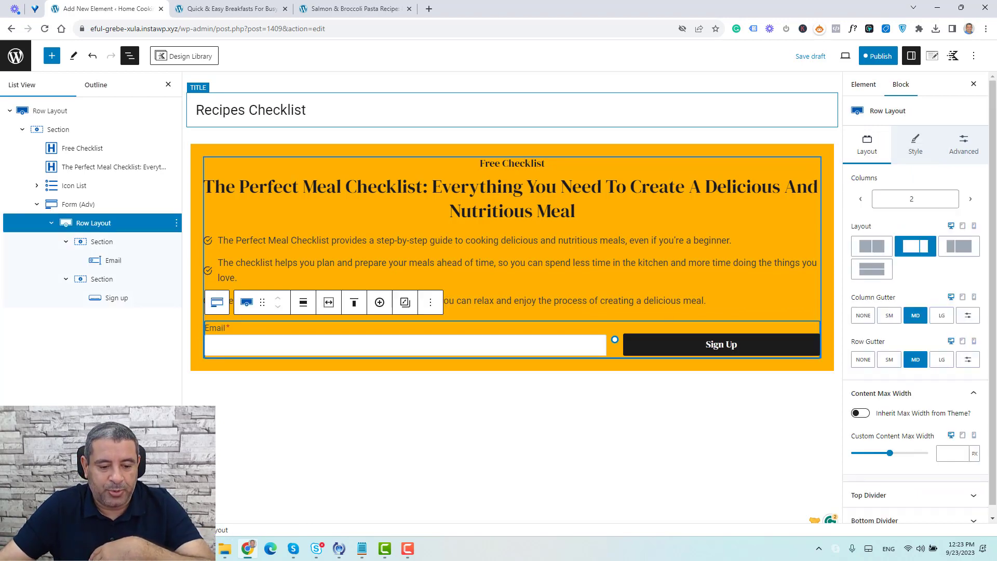
{"action": "left_click", "coordinate": [602, 323]}
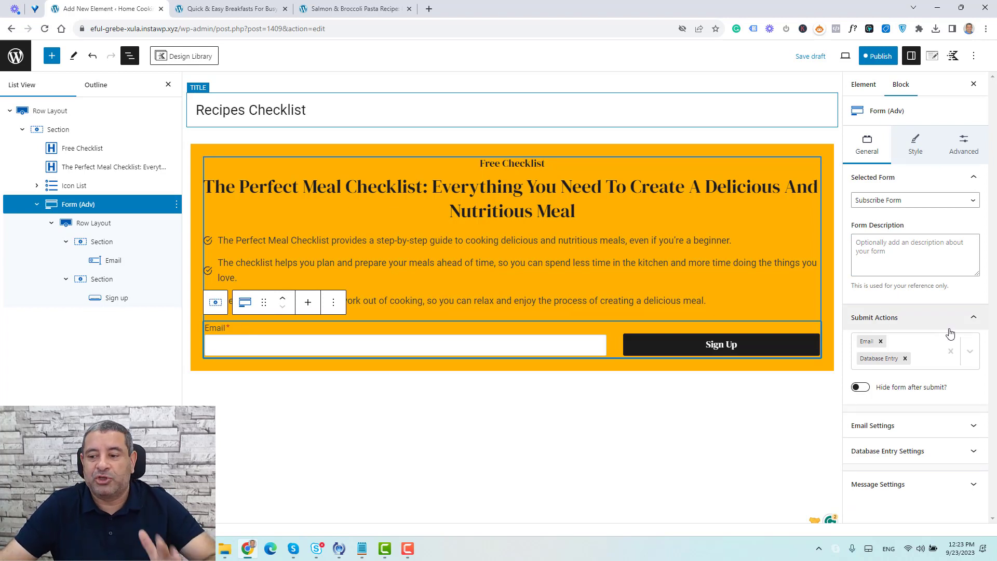
{"action": "left_click", "coordinate": [971, 358]}
{"action": "left_click", "coordinate": [915, 421]}
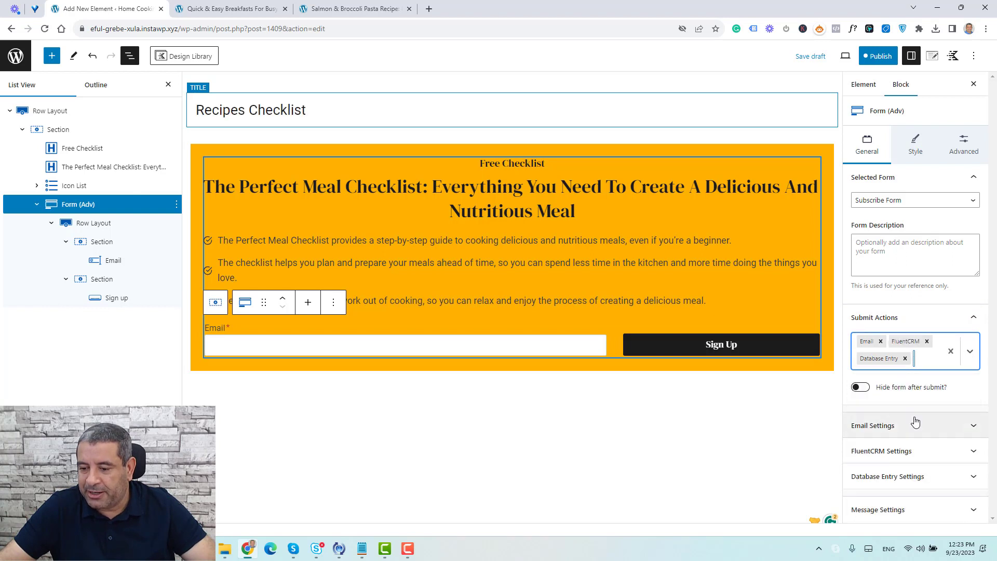
Step: In the form's FluentCRM settings, assign the Leads list and the Free PDF tag
{"action": "left_click", "coordinate": [913, 451]}
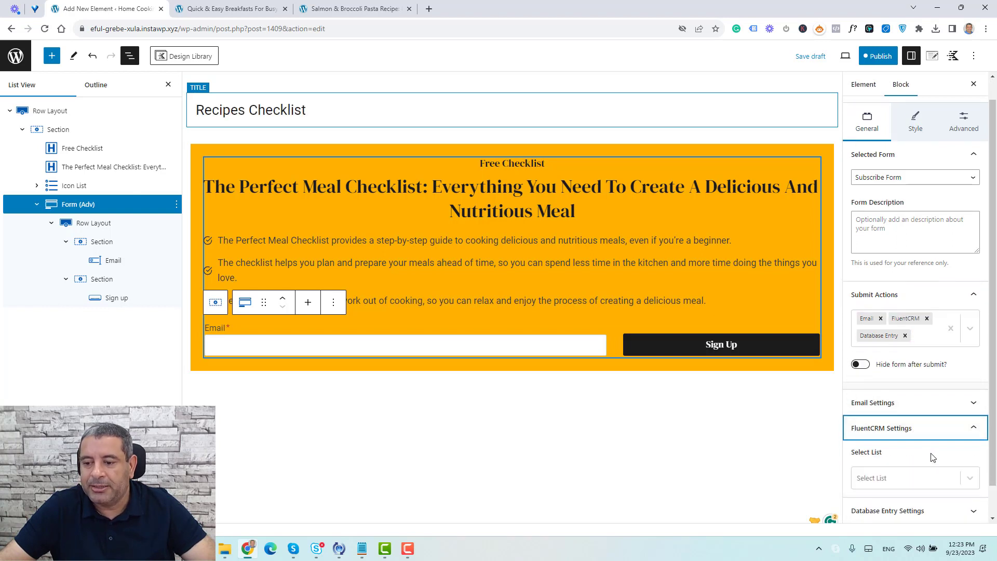
{"action": "left_click", "coordinate": [933, 479]}
{"action": "left_click", "coordinate": [914, 501]}
{"action": "scroll", "coordinate": [939, 438], "scroll_direction": "down", "scroll_amount": 3}
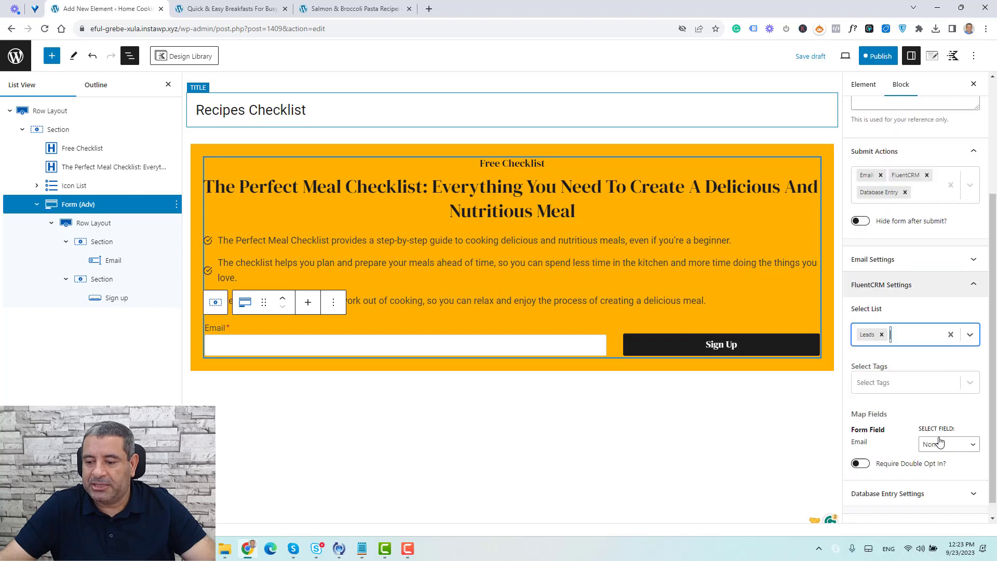
{"action": "left_click", "coordinate": [942, 373]}
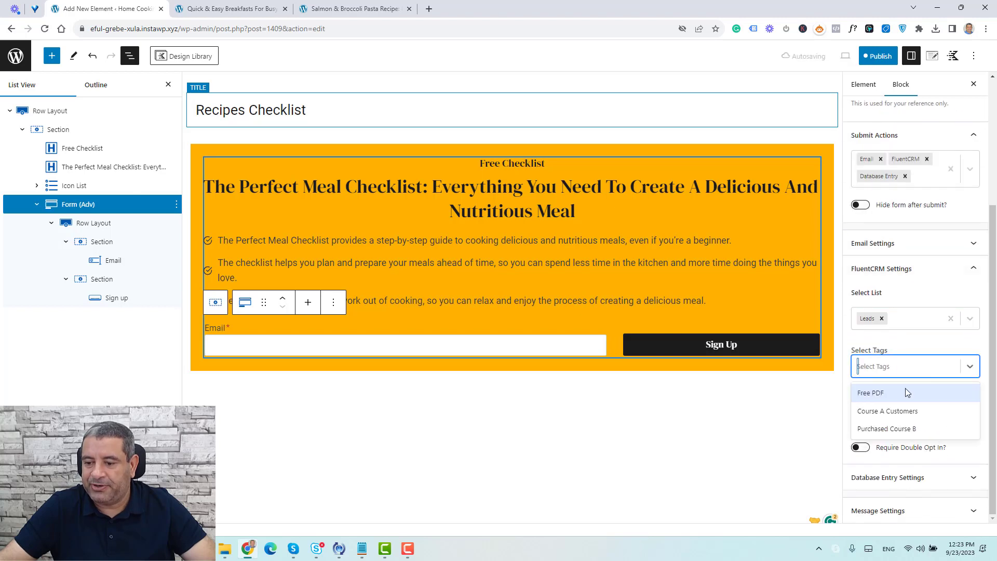
{"action": "left_click", "coordinate": [907, 389]}
Step: Map the form's Email field to the FluentCRM Email field and close the block list
{"action": "left_click", "coordinate": [946, 430]}
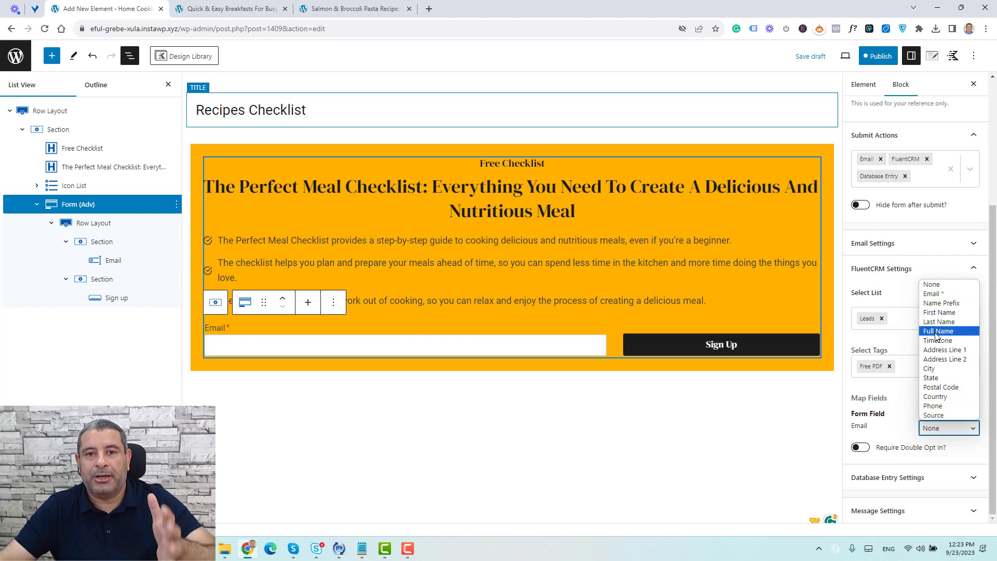
{"action": "left_click", "coordinate": [932, 294]}
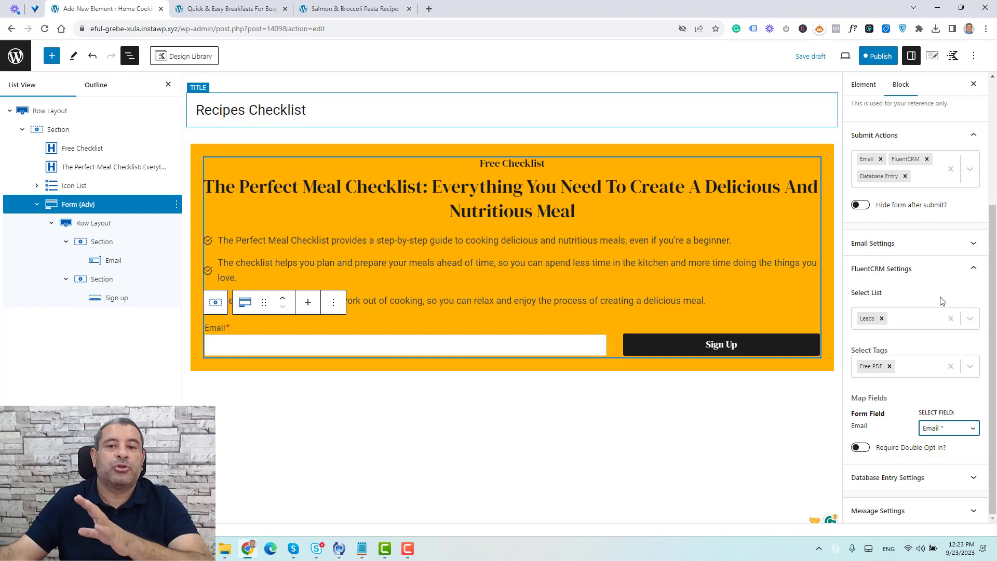
{"action": "left_click", "coordinate": [167, 84]}
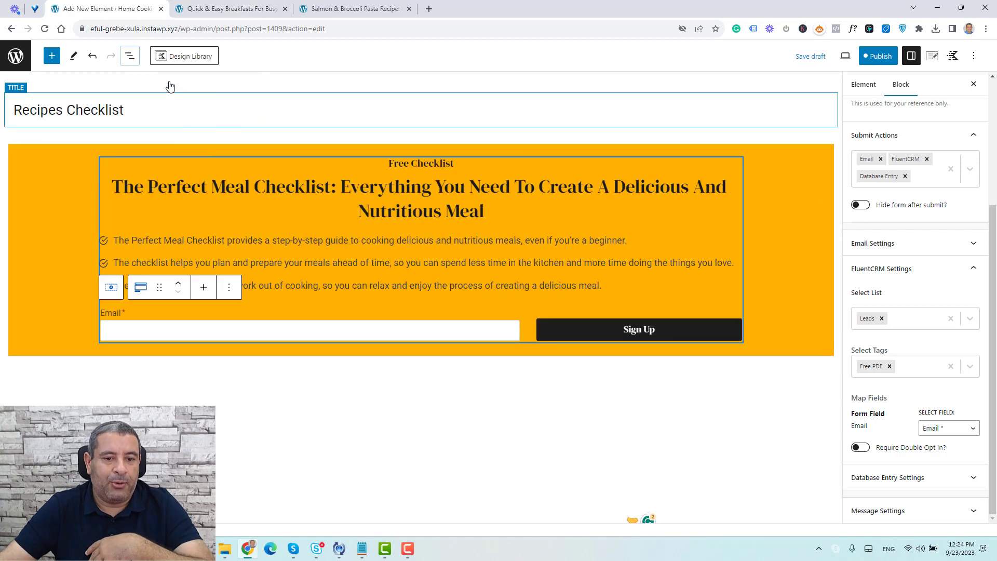
Step: Change the icon list's icon to the circled right arrow line icon and publish the element
{"action": "left_click", "coordinate": [335, 239]}
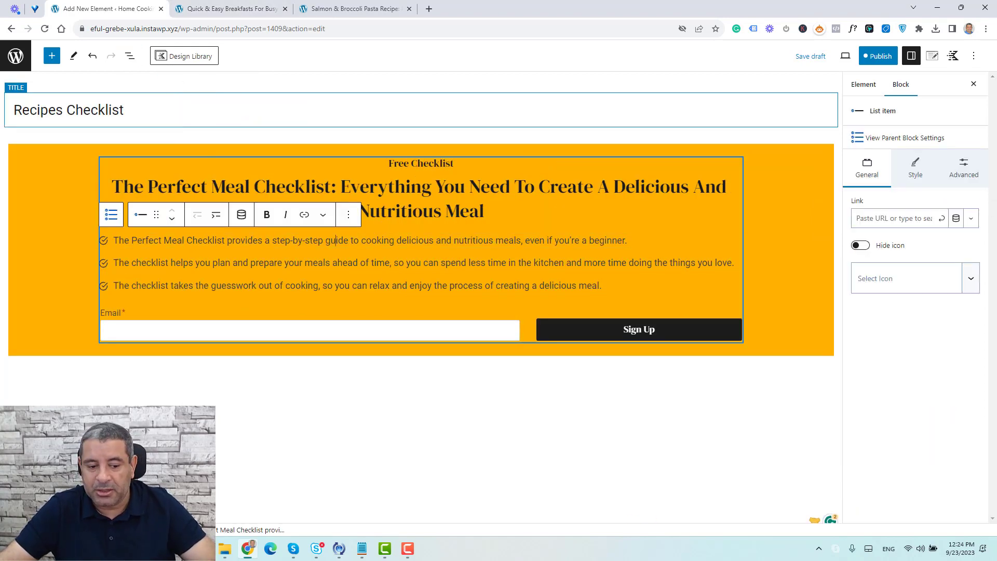
{"action": "left_click", "coordinate": [111, 215]}
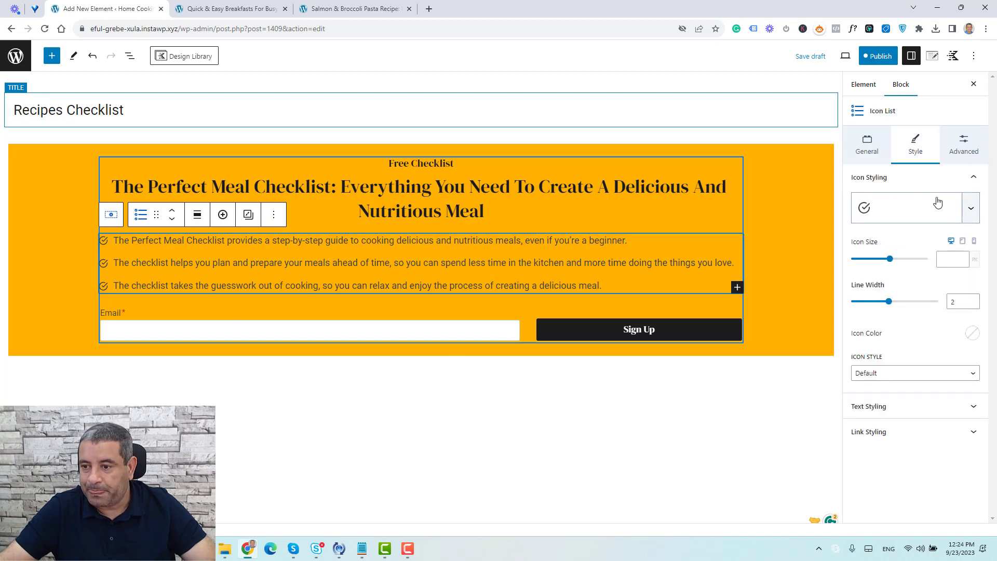
{"action": "left_click", "coordinate": [976, 221]}
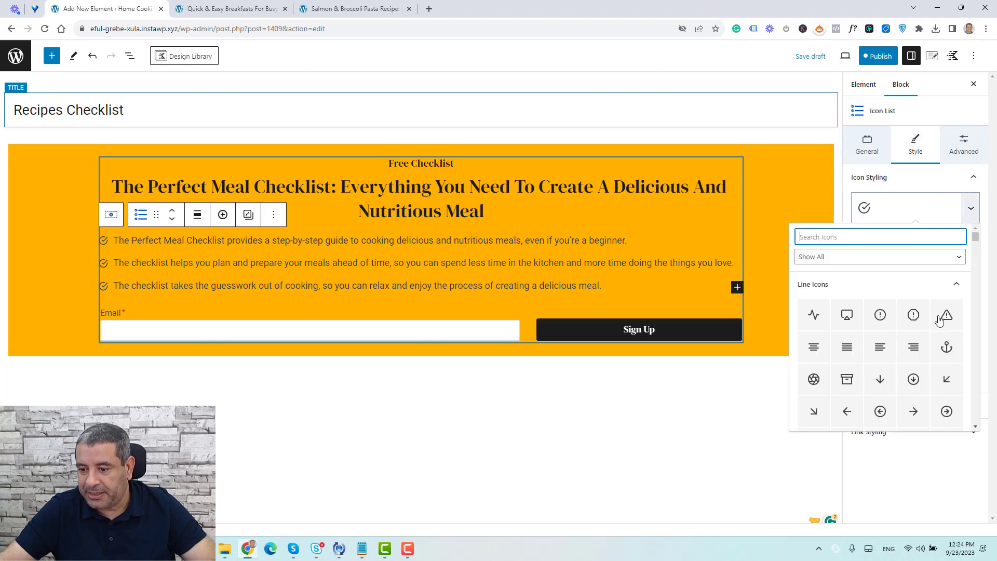
{"action": "scroll", "coordinate": [944, 322], "scroll_direction": "down", "scroll_amount": 3}
{"action": "left_click", "coordinate": [946, 308]}
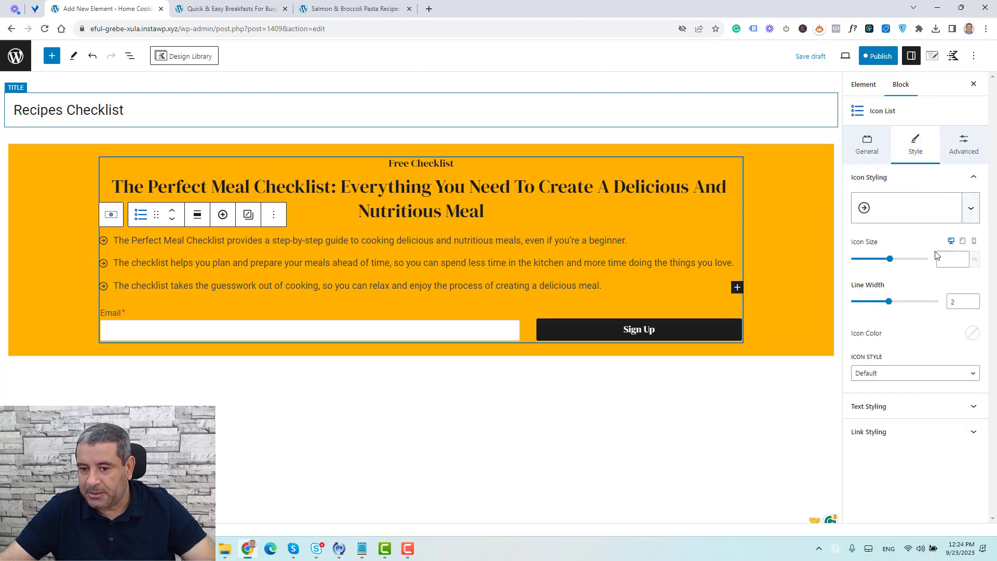
{"action": "left_click", "coordinate": [878, 56]}
{"action": "left_click", "coordinate": [889, 56]}
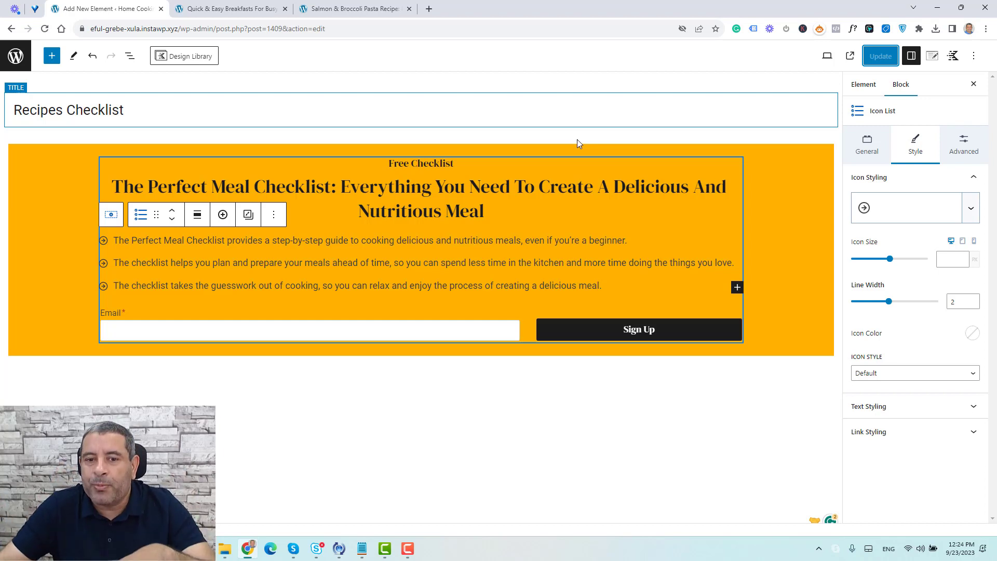
Step: In the element settings, set the Recipes Checklist placement to After Entry Content
{"action": "left_click", "coordinate": [933, 57]}
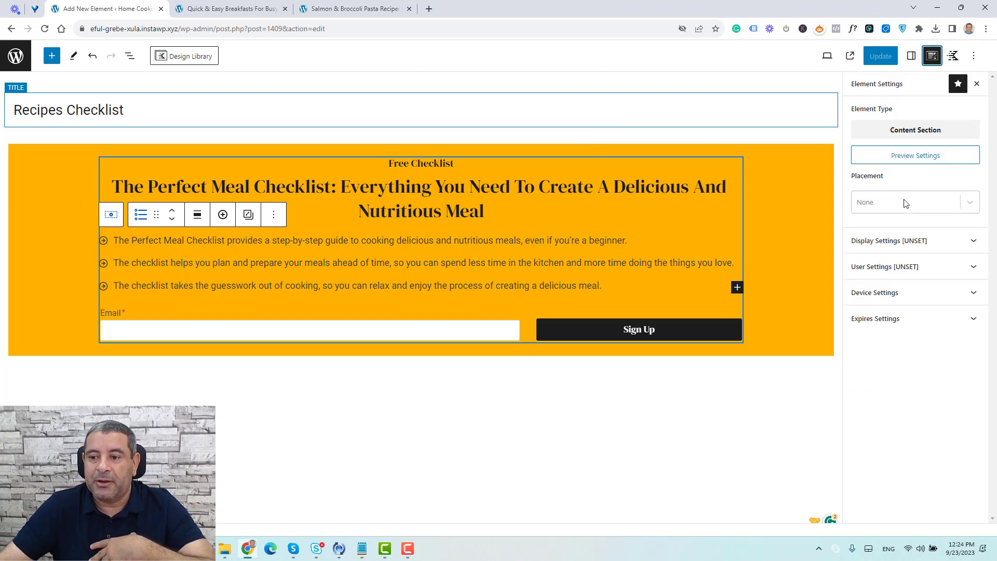
{"action": "left_click", "coordinate": [906, 206]}
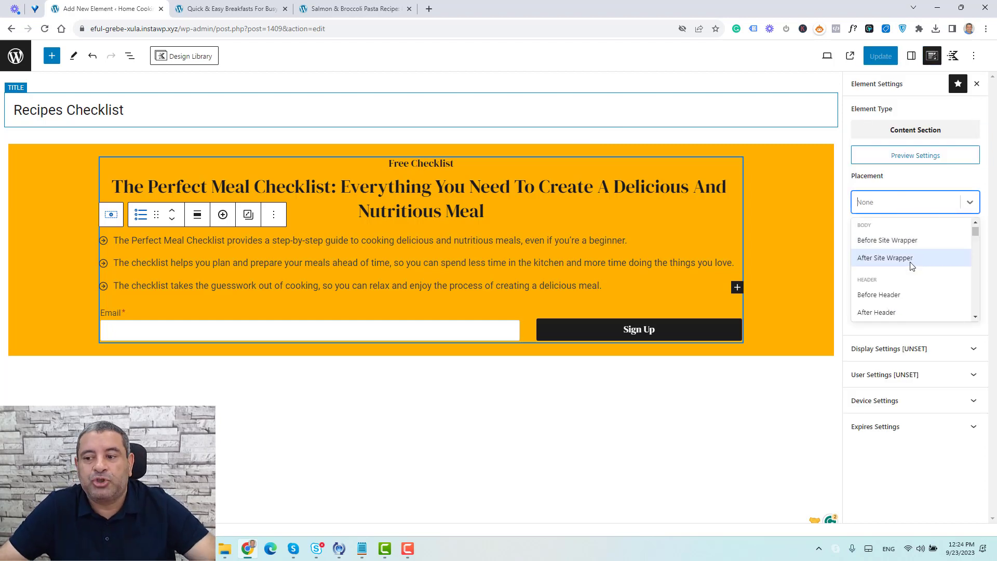
{"action": "scroll", "coordinate": [912, 267], "scroll_direction": "down", "scroll_amount": 2}
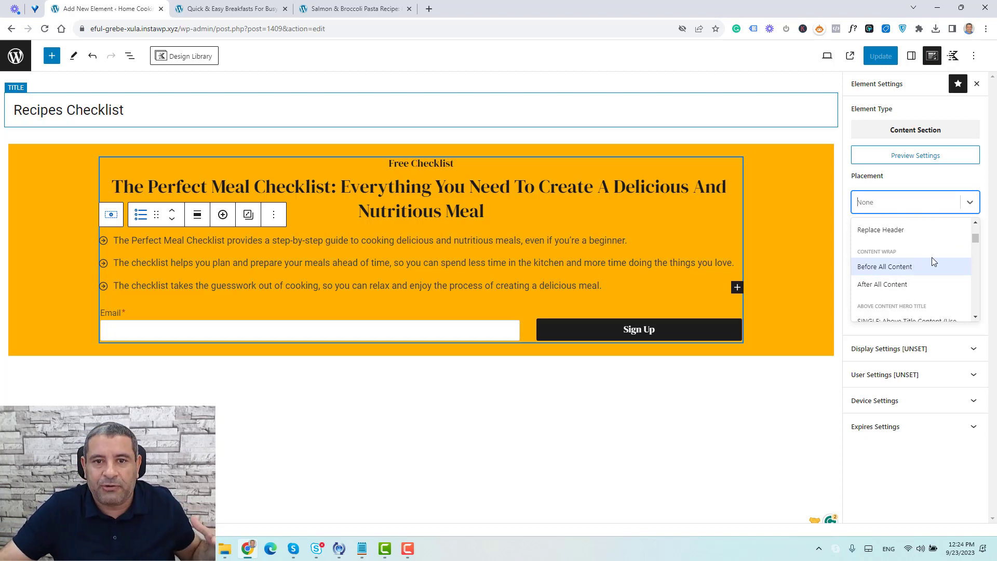
{"action": "scroll", "coordinate": [934, 261], "scroll_direction": "down", "scroll_amount": 5}
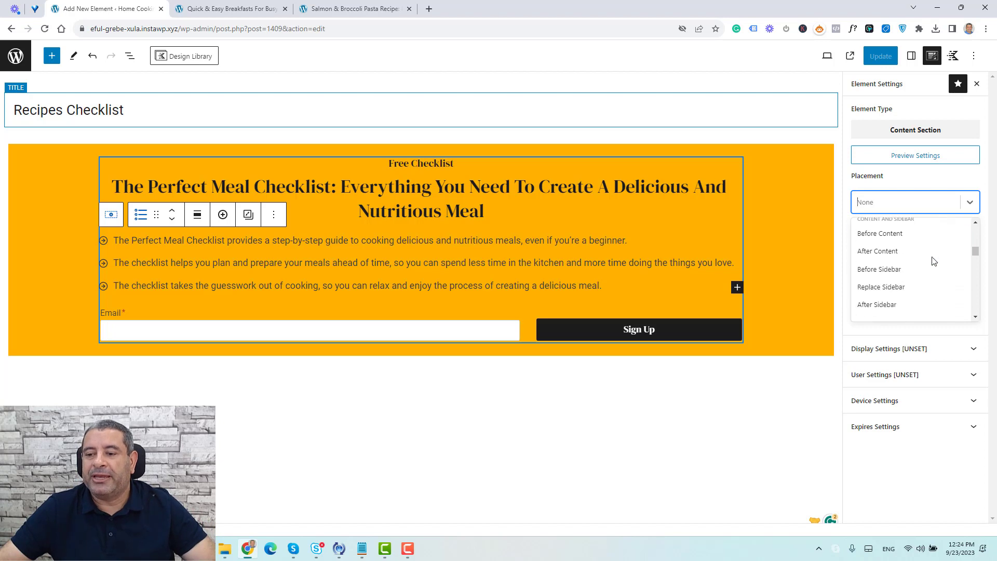
{"action": "scroll", "coordinate": [933, 261], "scroll_direction": "down", "scroll_amount": 1}
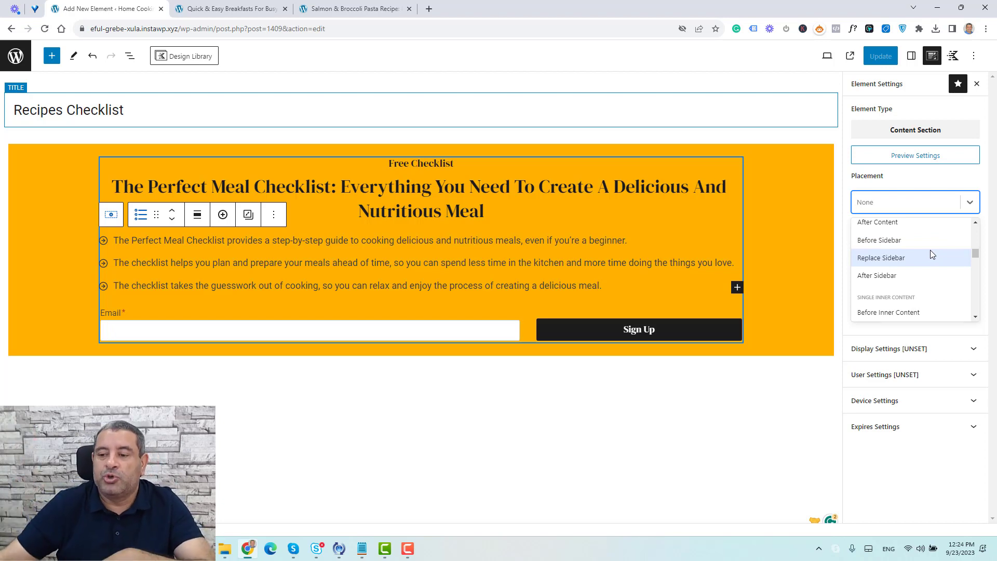
{"action": "scroll", "coordinate": [931, 251], "scroll_direction": "down", "scroll_amount": 3}
{"action": "scroll", "coordinate": [931, 254], "scroll_direction": "down", "scroll_amount": 3}
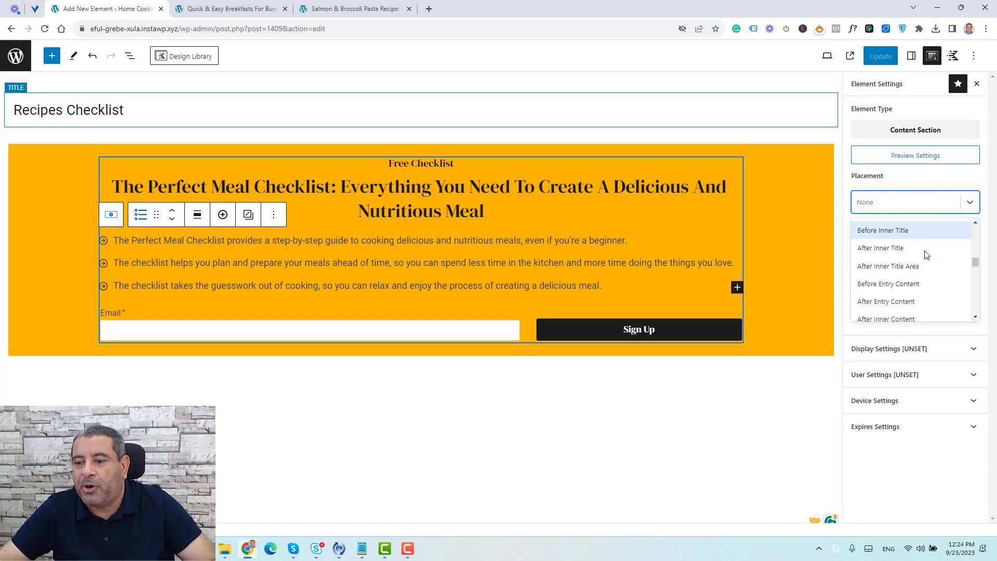
{"action": "scroll", "coordinate": [927, 255], "scroll_direction": "up", "scroll_amount": 2}
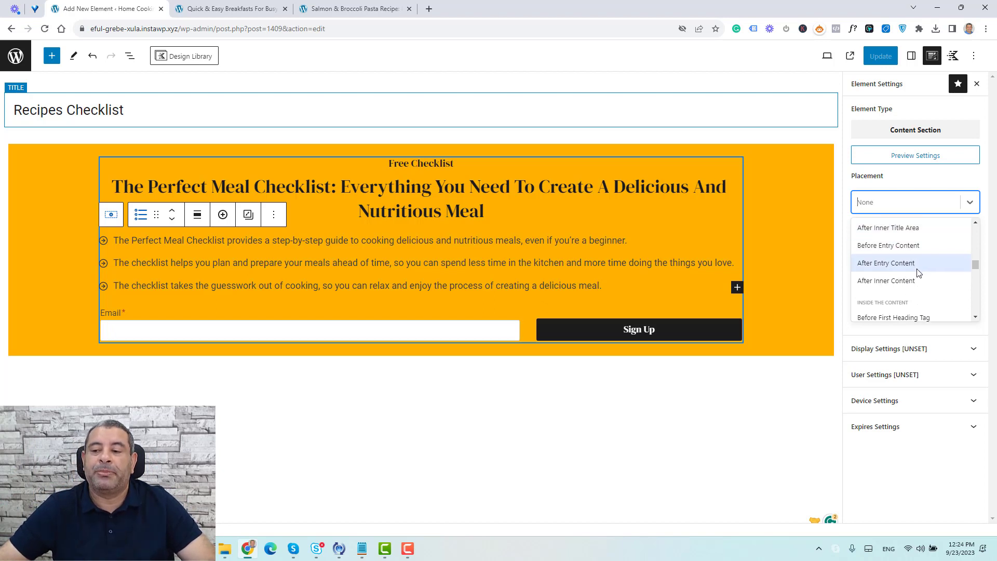
{"action": "left_click", "coordinate": [919, 264]}
Step: In the display settings, set the element to show on Single Posts
{"action": "left_click", "coordinate": [918, 273]}
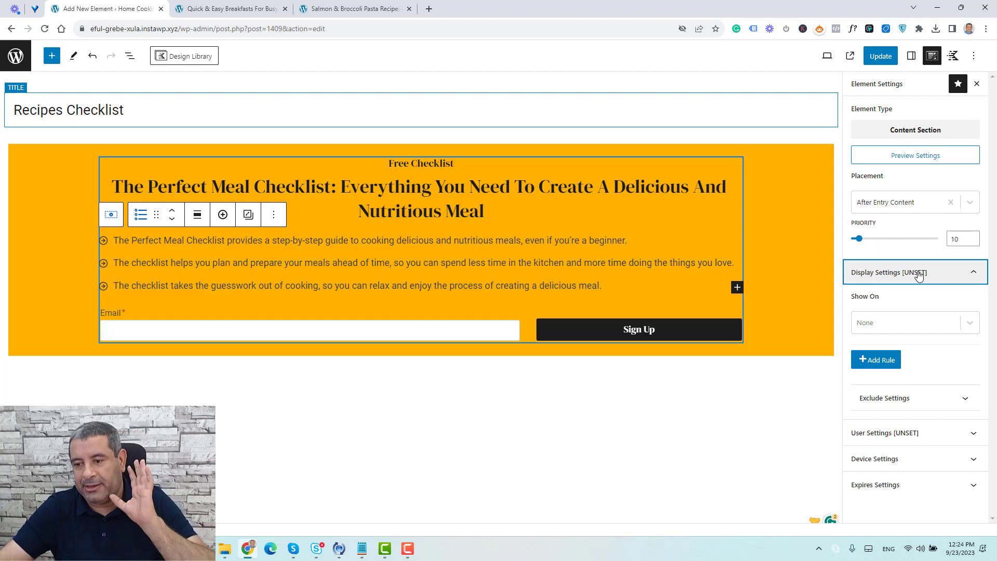
{"action": "left_click", "coordinate": [968, 325]}
{"action": "scroll", "coordinate": [900, 414], "scroll_direction": "down", "scroll_amount": 3}
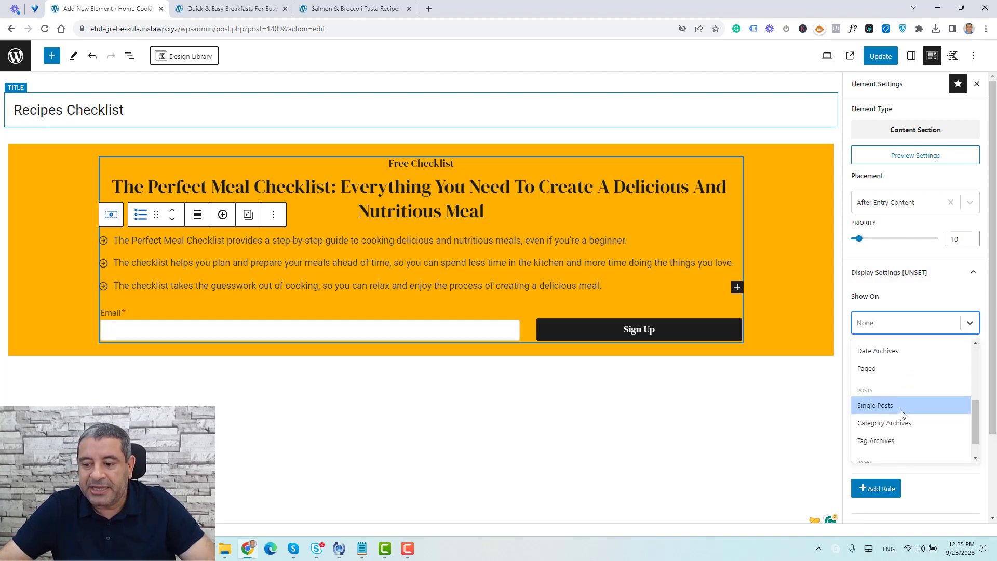
{"action": "left_click", "coordinate": [902, 412]}
Step: Limit the single posts by group, using the Categories taxonomy and the Cooking category
{"action": "left_click", "coordinate": [925, 366]}
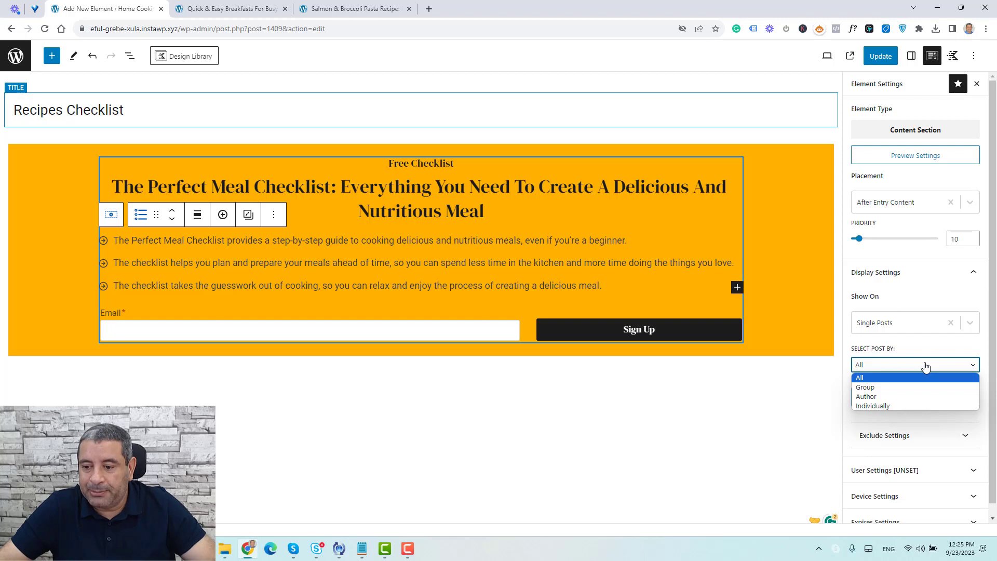
{"action": "left_click", "coordinate": [925, 387]}
{"action": "left_click", "coordinate": [924, 394]}
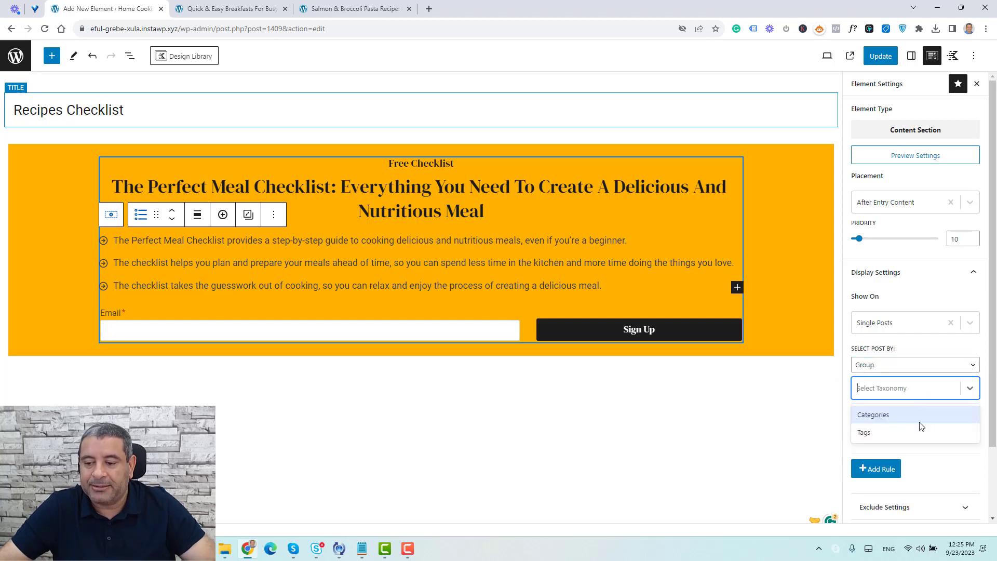
{"action": "left_click", "coordinate": [920, 416]}
{"action": "scroll", "coordinate": [929, 413], "scroll_direction": "down", "scroll_amount": 1}
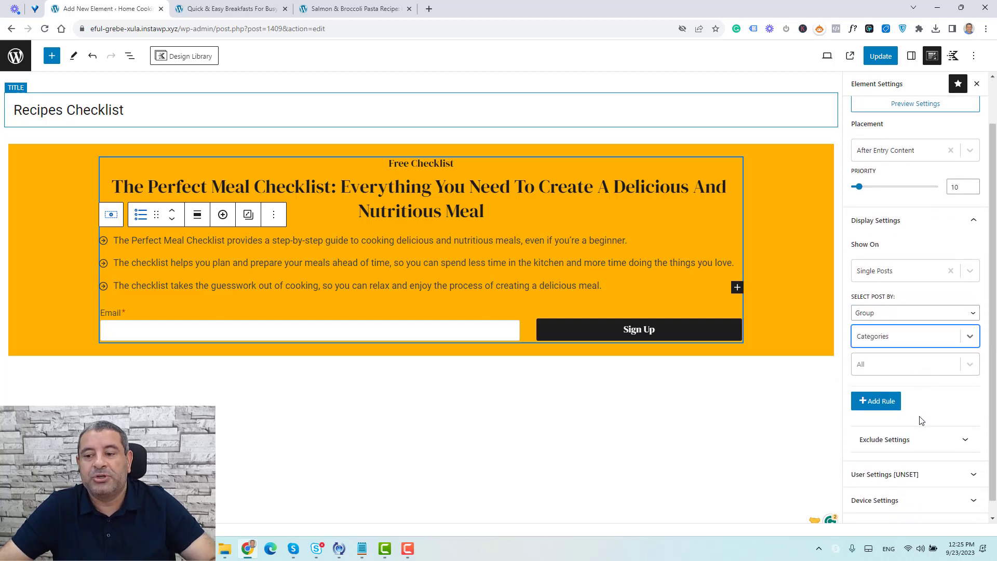
{"action": "left_click", "coordinate": [965, 374]}
{"action": "left_click", "coordinate": [940, 391]}
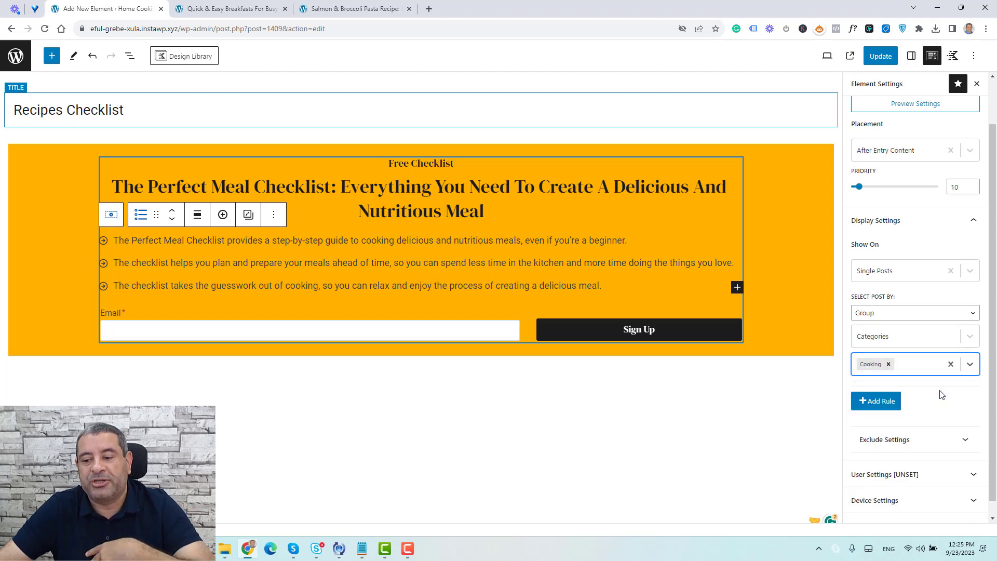
Step: Make the element visible to All Users in the user settings and update it
{"action": "left_click", "coordinate": [915, 460]}
{"action": "left_click", "coordinate": [912, 467]}
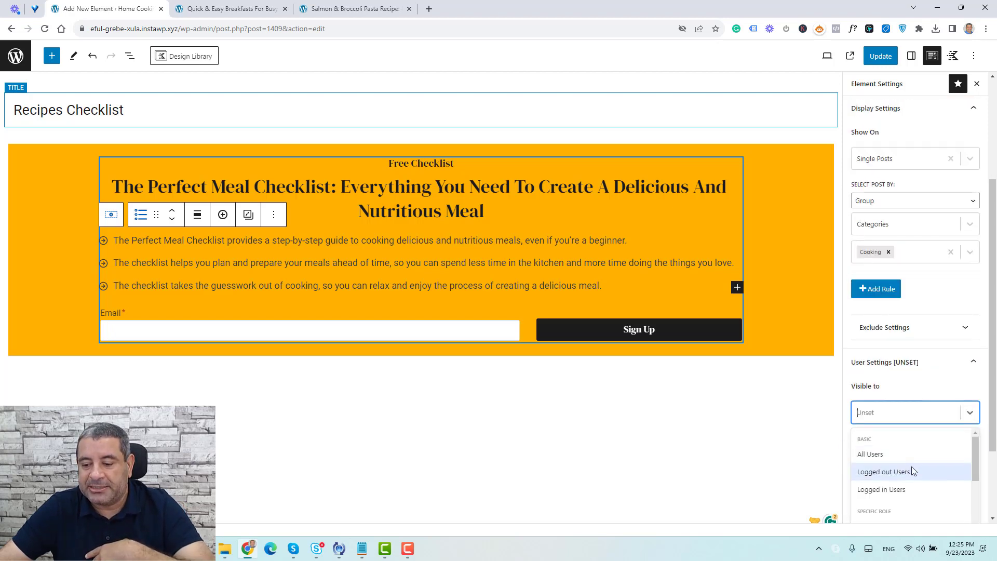
{"action": "left_click", "coordinate": [906, 452]}
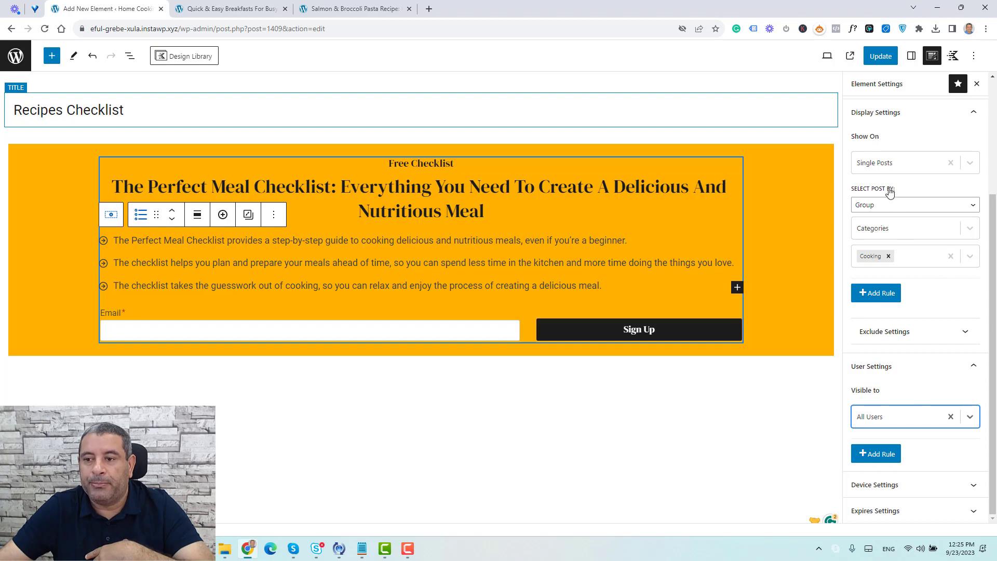
{"action": "left_click", "coordinate": [882, 58]}
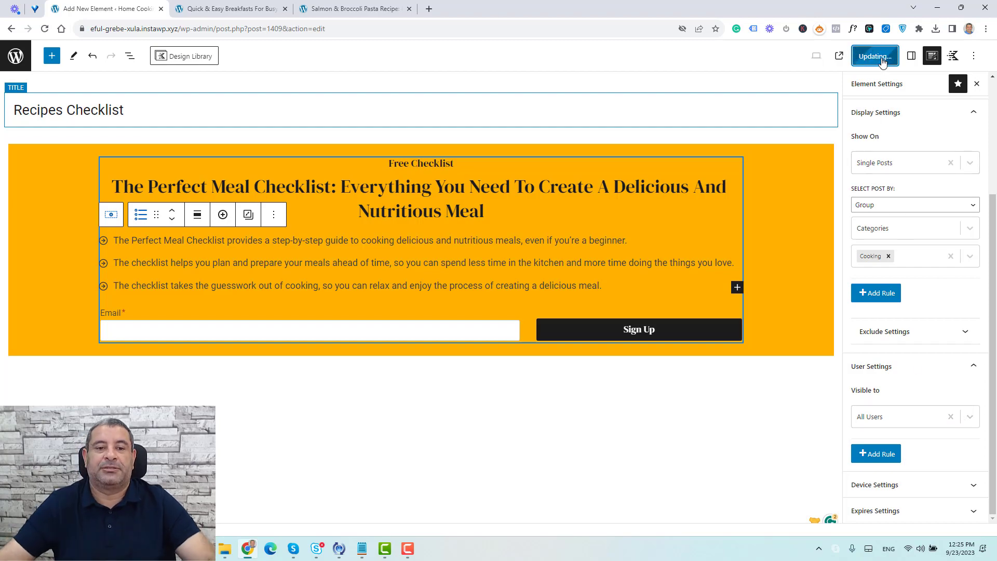
Step: From the site's Blog page, open the Quick & Easy Breakfasts and Quick Chicken And Tomato Omelette posts in separate new tabs
{"action": "left_click", "coordinate": [383, 10]}
{"action": "scroll", "coordinate": [410, 176], "scroll_direction": "up", "scroll_amount": 15}
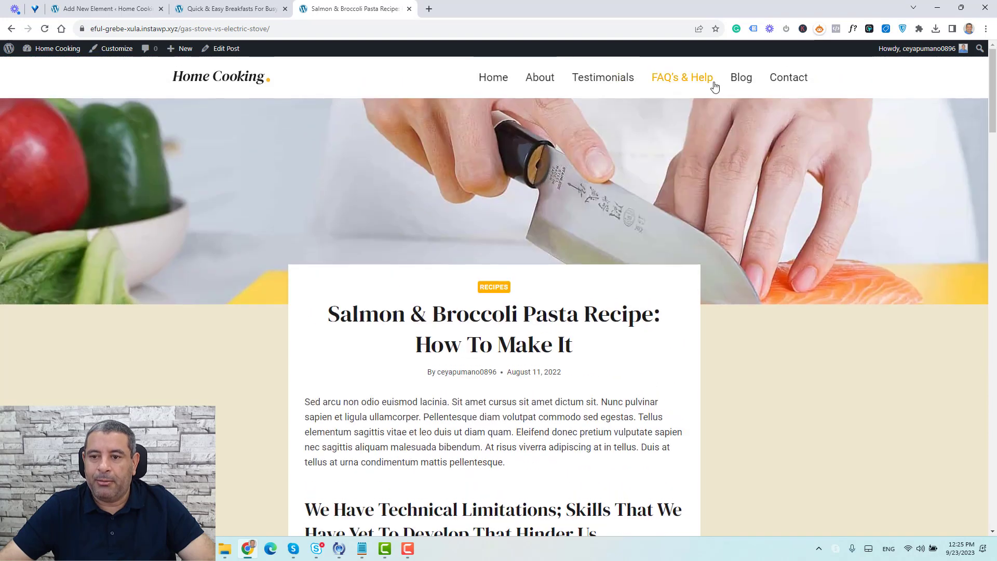
{"action": "left_click", "coordinate": [738, 79]}
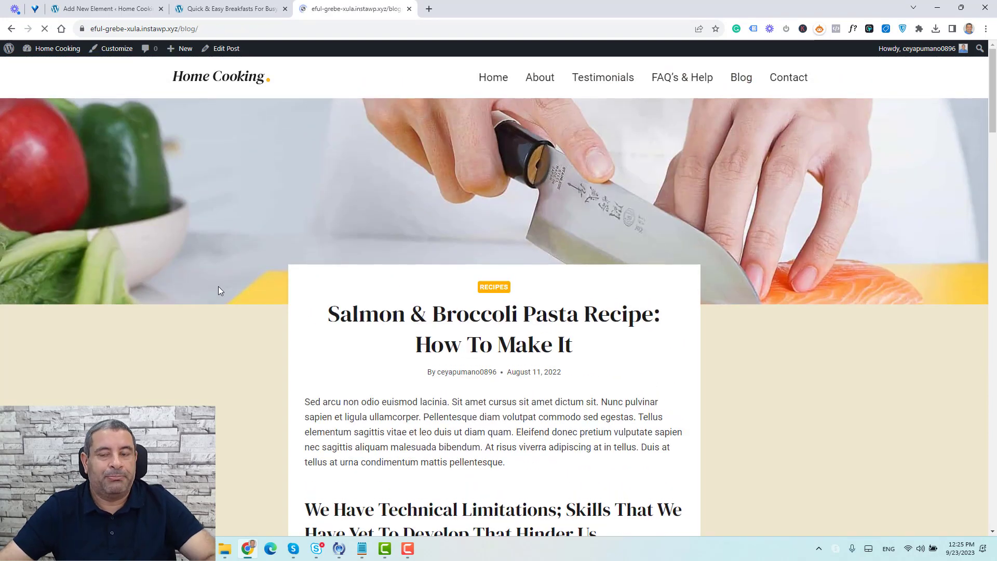
{"action": "scroll", "coordinate": [216, 287], "scroll_direction": "down", "scroll_amount": 1}
{"action": "scroll", "coordinate": [214, 291], "scroll_direction": "down", "scroll_amount": 2}
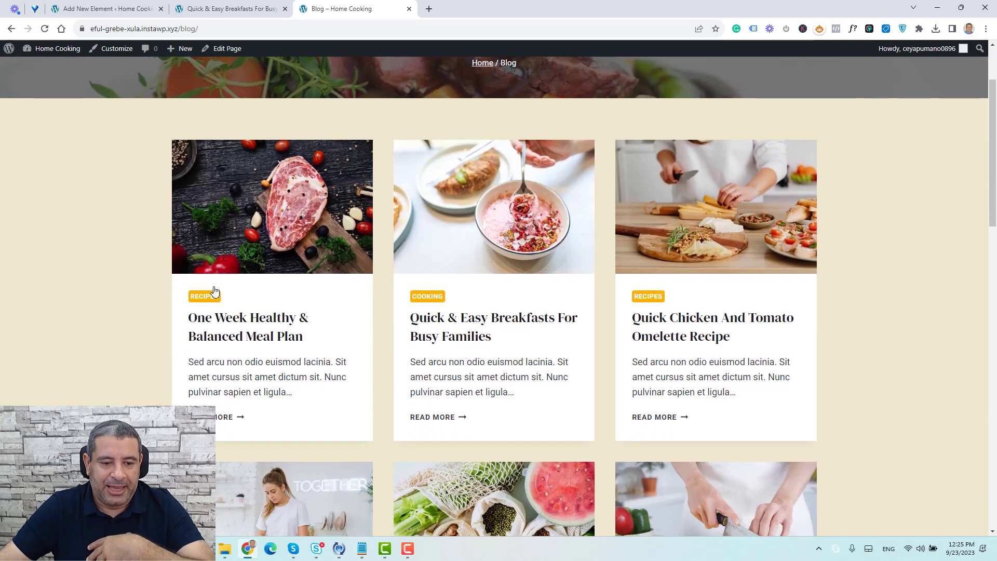
{"action": "right_click", "coordinate": [483, 319]}
{"action": "left_click", "coordinate": [519, 326]}
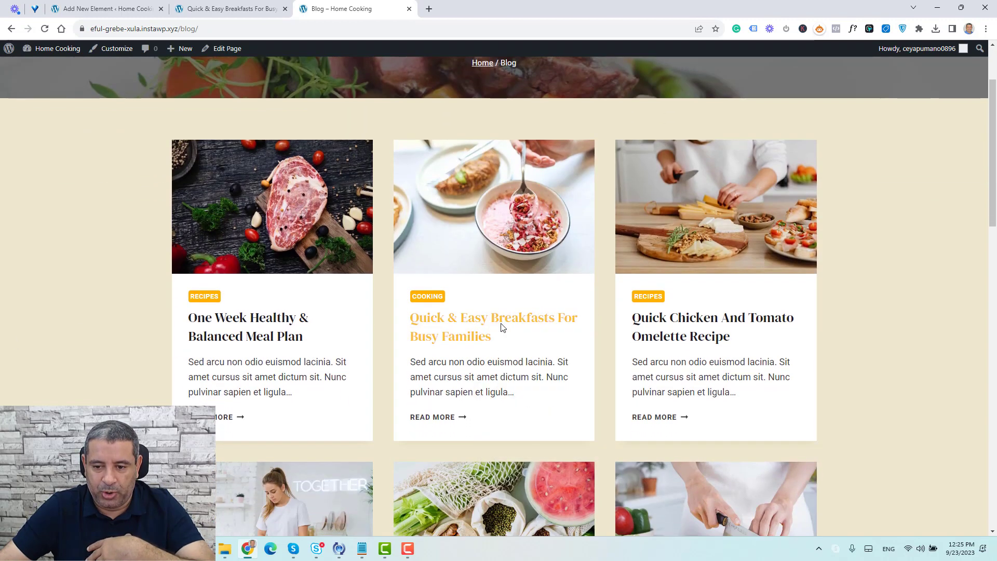
{"action": "right_click", "coordinate": [716, 317]}
{"action": "left_click", "coordinate": [730, 323]}
Step: Check the end of the Cooking breakfasts post and the Recipes omelette post for the checklist opt-in section
{"action": "left_click", "coordinate": [505, 7]}
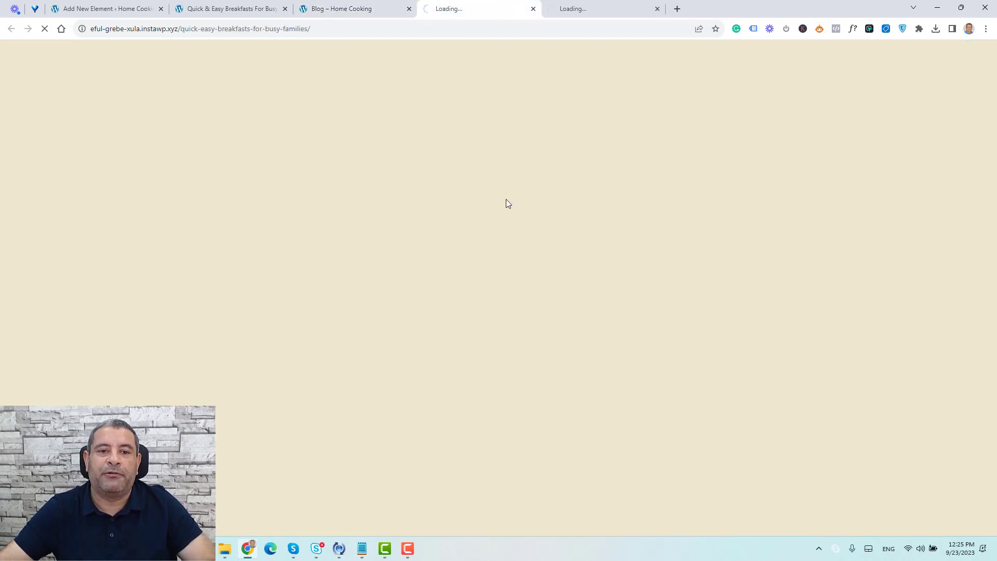
{"action": "scroll", "coordinate": [494, 195], "scroll_direction": "down", "scroll_amount": 2}
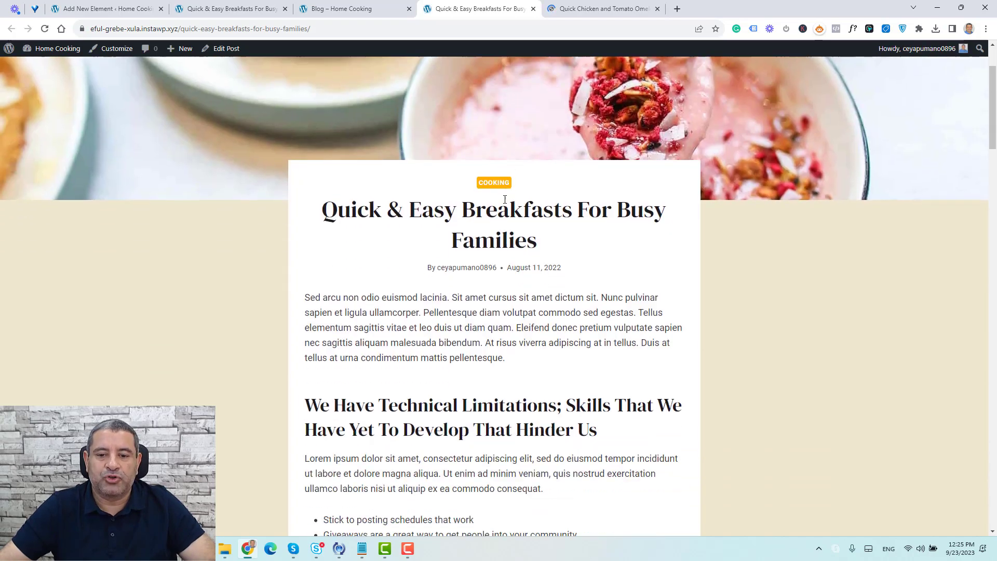
{"action": "scroll", "coordinate": [493, 195], "scroll_direction": "down", "scroll_amount": 20}
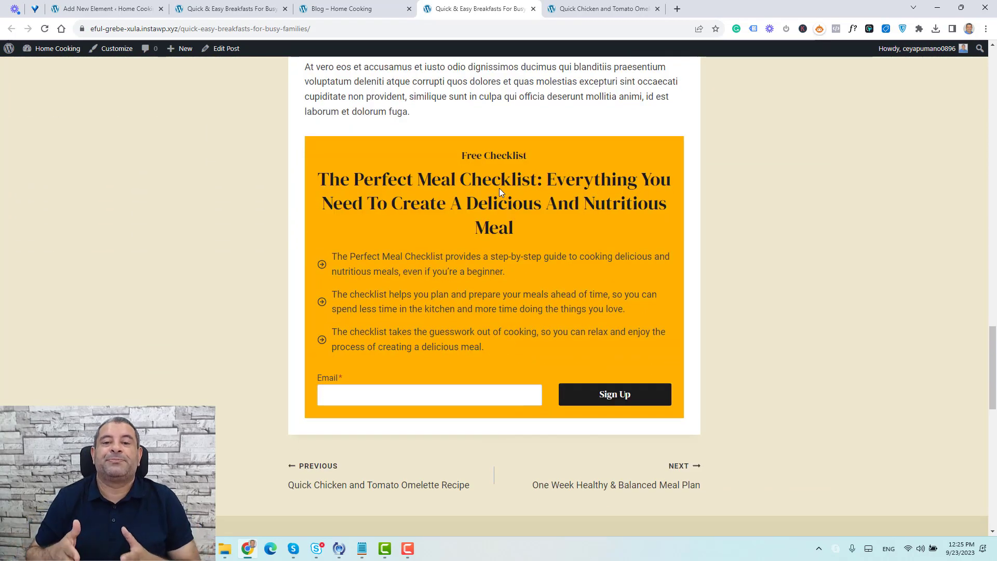
{"action": "left_click", "coordinate": [602, 9]}
{"action": "scroll", "coordinate": [600, 381], "scroll_direction": "down", "scroll_amount": 7}
{"action": "scroll", "coordinate": [600, 381], "scroll_direction": "up", "scroll_amount": 6}
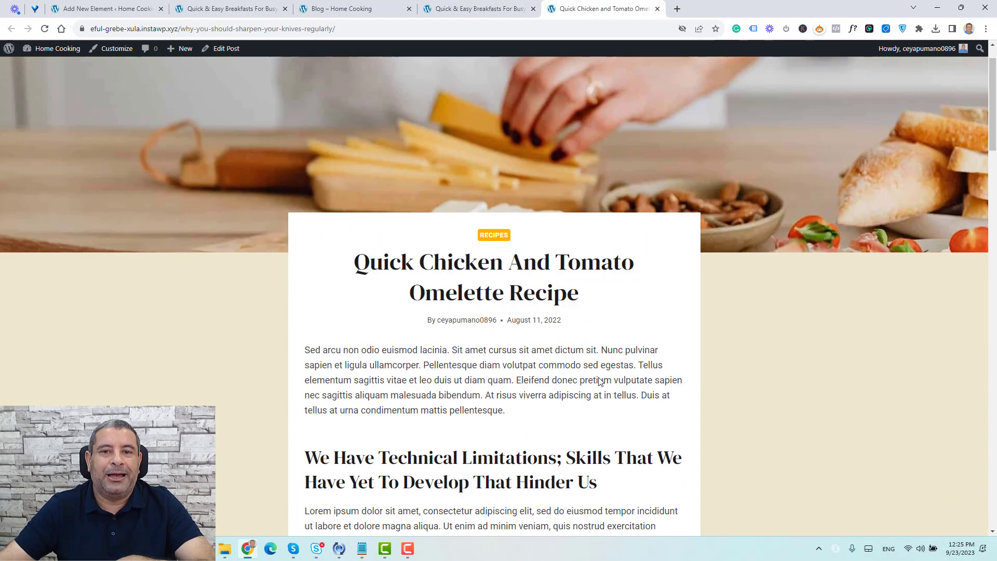
{"action": "scroll", "coordinate": [600, 381], "scroll_direction": "down", "scroll_amount": 15}
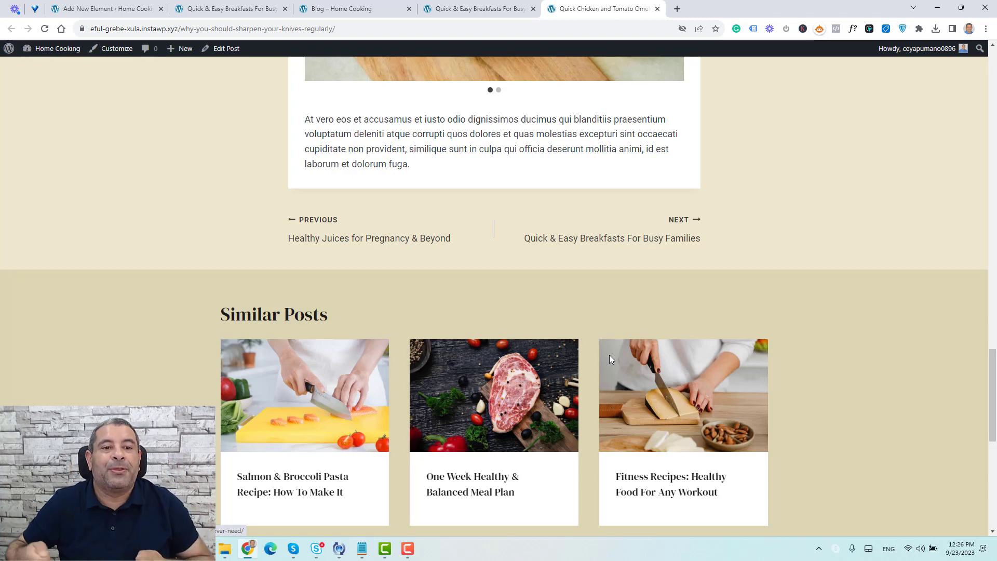
Step: Close the extra breakfasts post and blog tabs and return to the Recipes Checklist element editor
{"action": "left_click", "coordinate": [260, 5]}
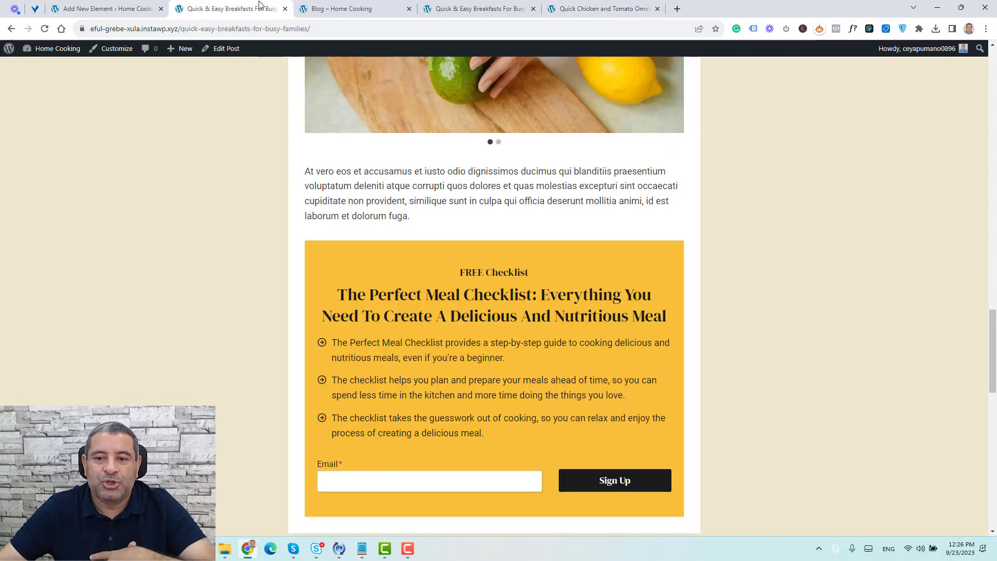
{"action": "left_click", "coordinate": [285, 9]}
{"action": "left_click", "coordinate": [285, 8]}
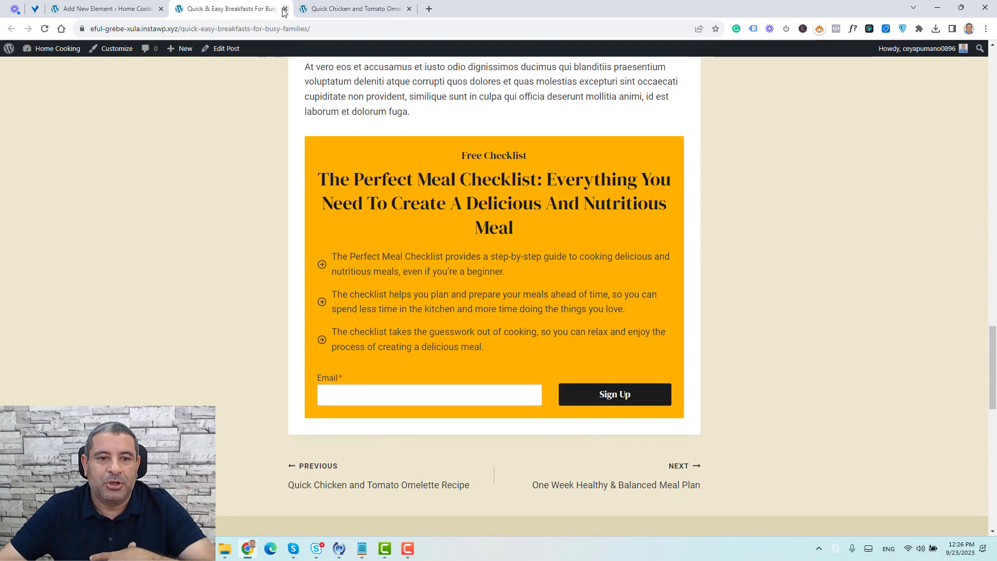
{"action": "left_click", "coordinate": [285, 9]}
{"action": "left_click", "coordinate": [284, 9]}
{"action": "left_click", "coordinate": [104, 8]}
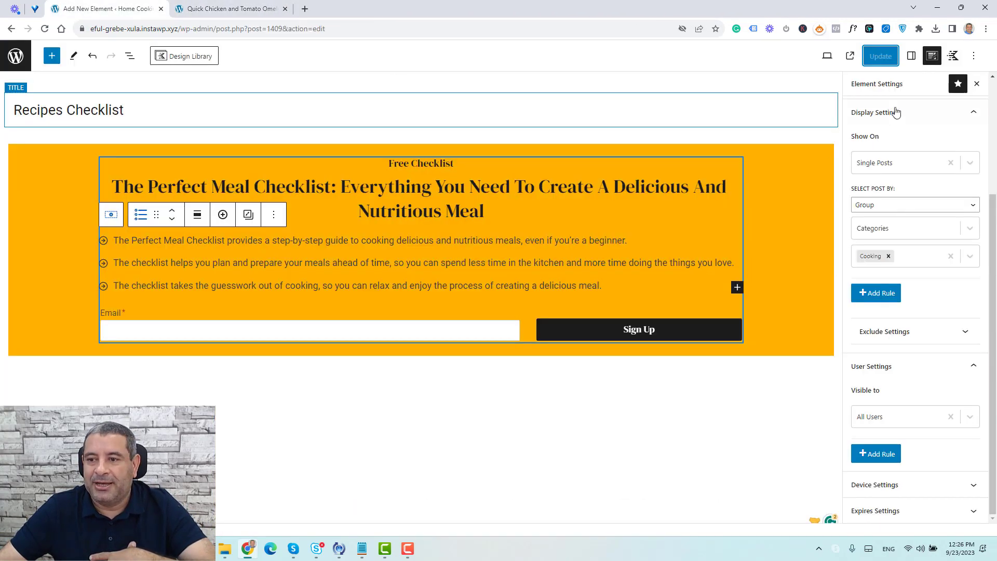
Step: Duplicate the Recipes Checklist element from the Kadence elements list
{"action": "left_click", "coordinate": [889, 61]}
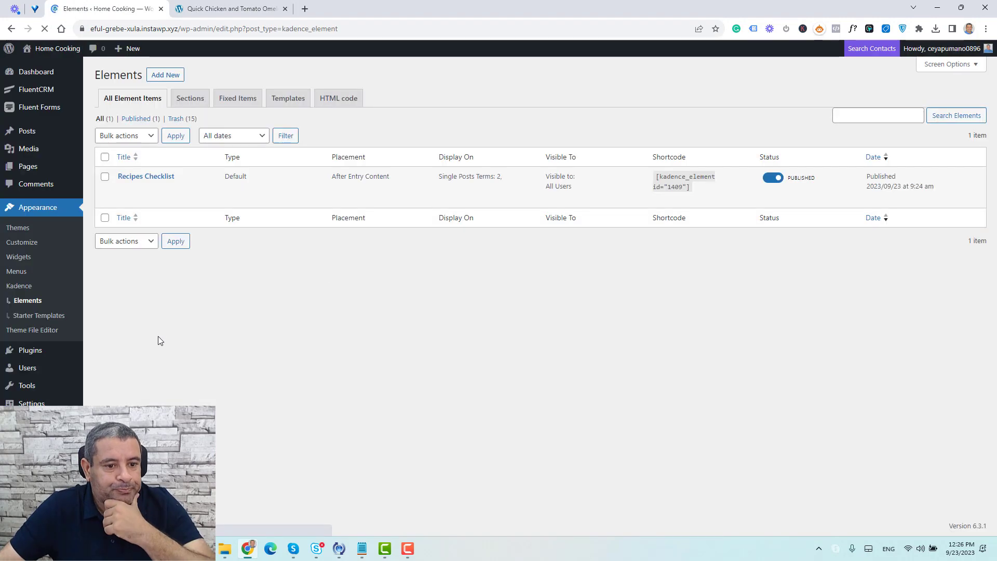
{"action": "mouse_move", "coordinate": [143, 185]}
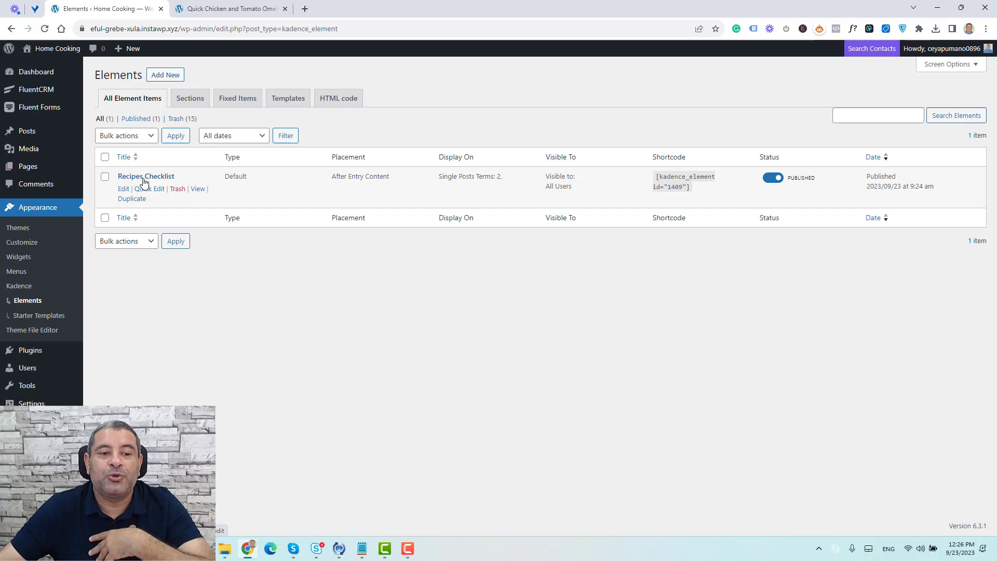
{"action": "left_click", "coordinate": [140, 201]}
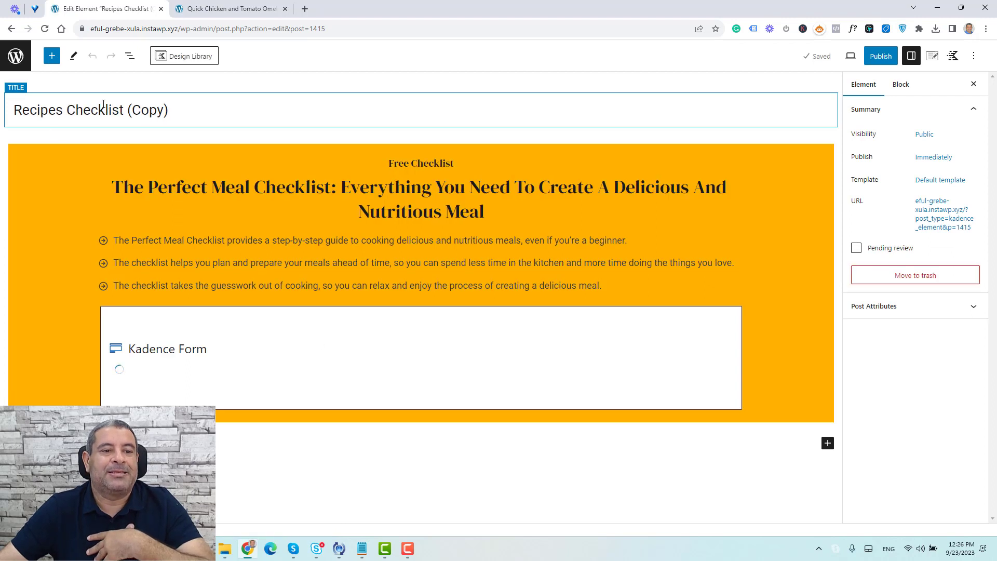
Step: Rename the duplicated element as Cooking Checklist, removing the (Copy) suffix
{"action": "left_click_drag", "start_coordinate": [63, 110], "coordinate": [17, 114]}
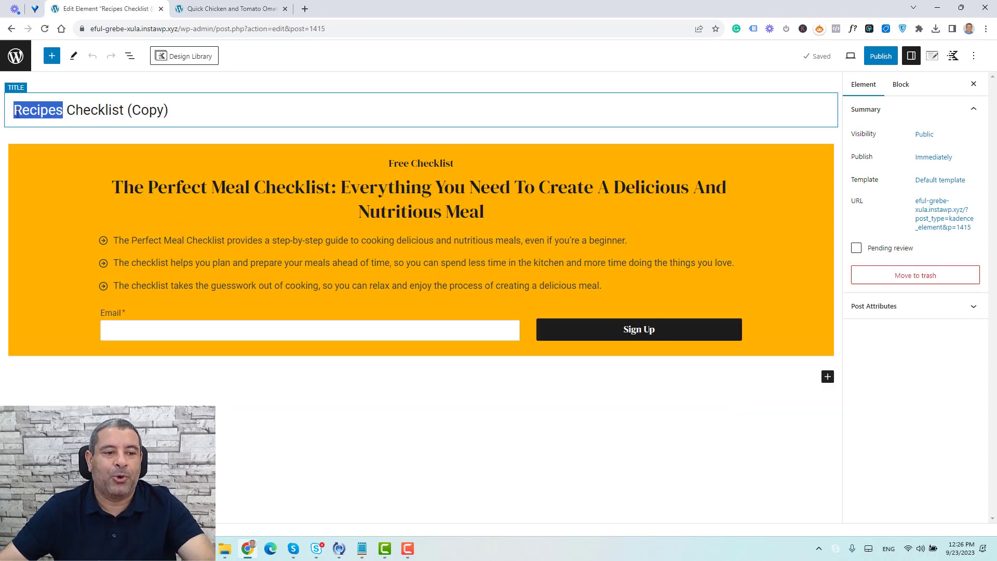
{"action": "type", "text": "Cooking"}
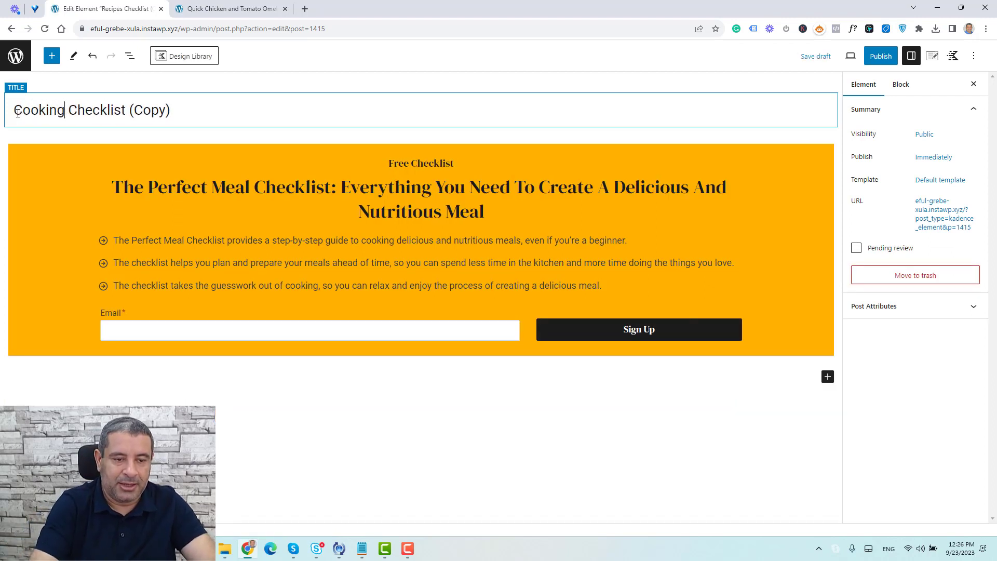
{"action": "key", "text": "Delete"}
{"action": "key", "text": "Delete"}
{"action": "key", "text": "Delete"}
{"action": "key", "text": "Delete"}
{"action": "key", "text": "Delete"}
{"action": "key", "text": "Delete"}
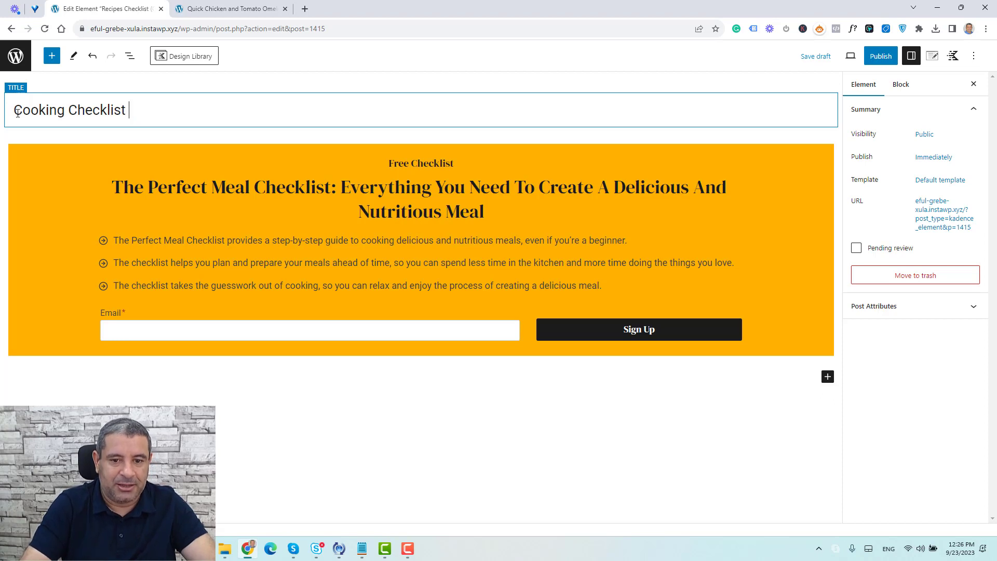
{"action": "left_click", "coordinate": [441, 200]}
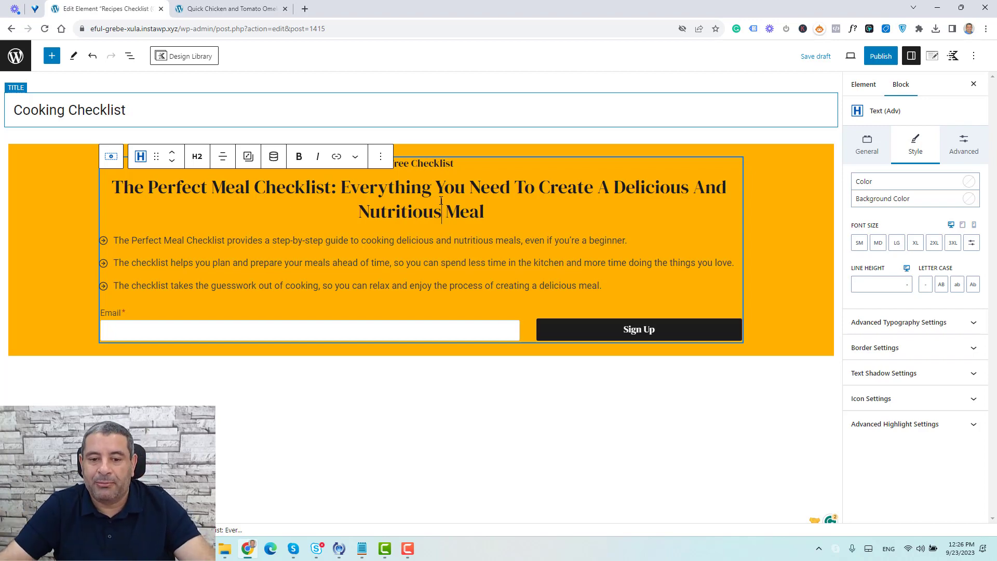
Step: Replace the section's heading with "Download Our 15 Easy And Delicious Home Meal Recipes (Your Family Will Love!)" copied from the text notes
{"action": "left_click", "coordinate": [362, 549]}
{"action": "scroll", "coordinate": [180, 149], "scroll_direction": "up", "scroll_amount": 1}
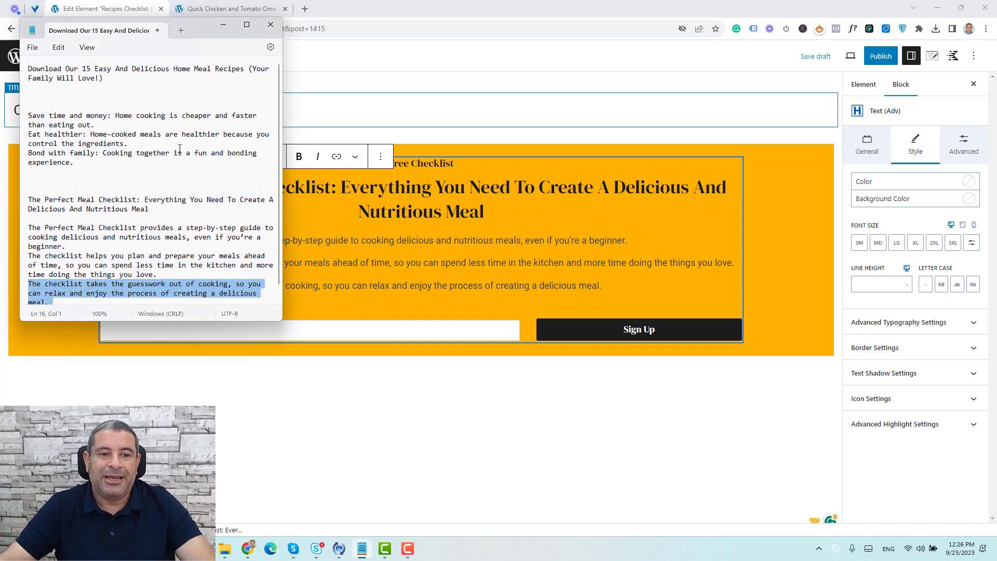
{"action": "triple_click", "coordinate": [158, 69]}
{"action": "key", "text": "ctrl+c"}
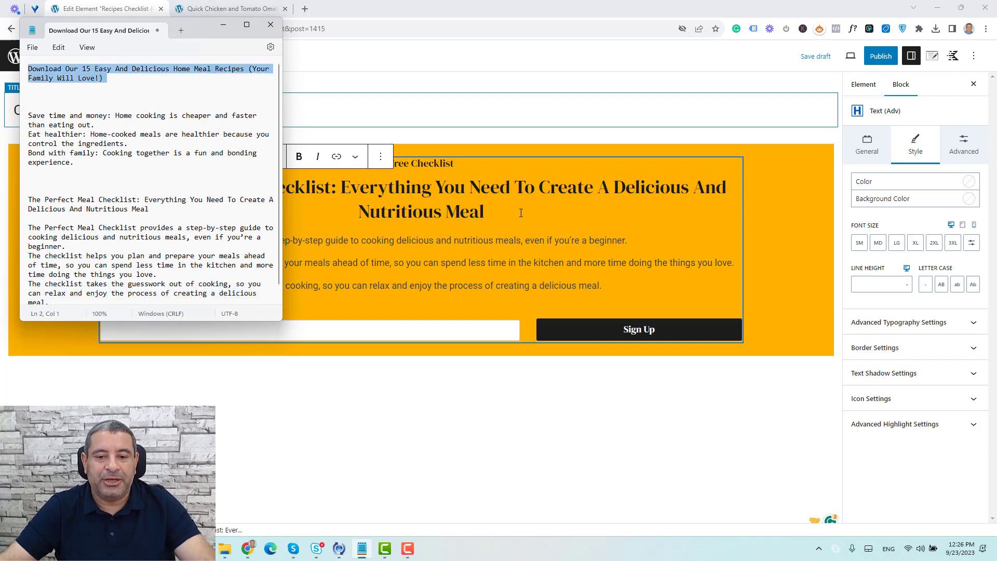
{"action": "left_click", "coordinate": [506, 192]}
{"action": "key", "text": "ctrl+a"}
{"action": "key", "text": "ctrl+v"}
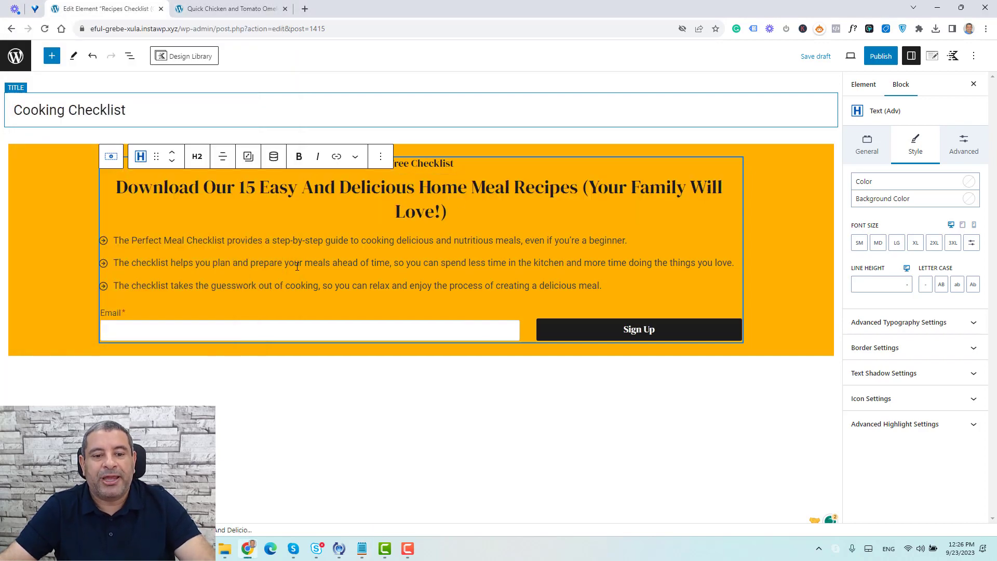
{"action": "left_click", "coordinate": [330, 241]}
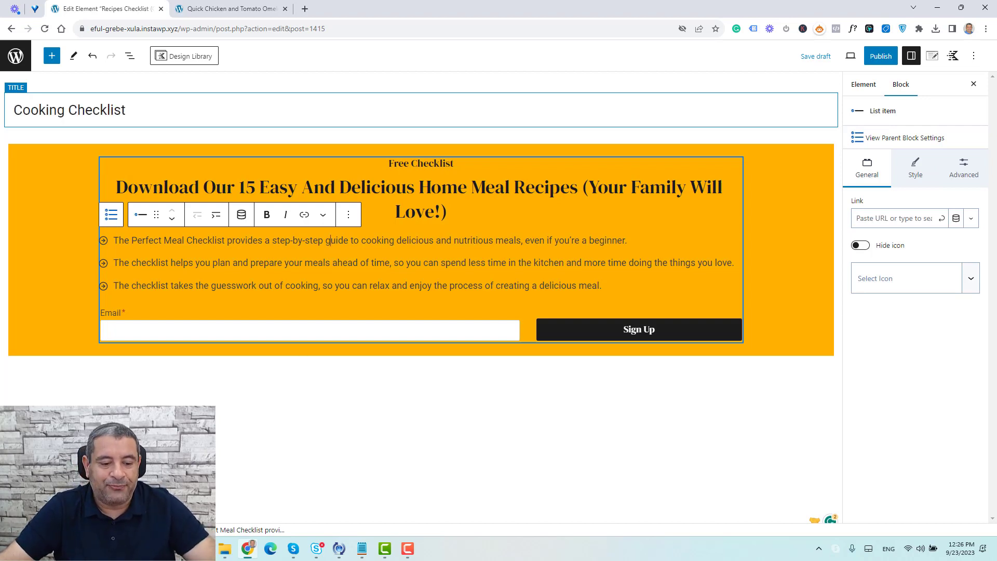
{"action": "left_click", "coordinate": [436, 274]}
{"action": "left_click", "coordinate": [540, 241]}
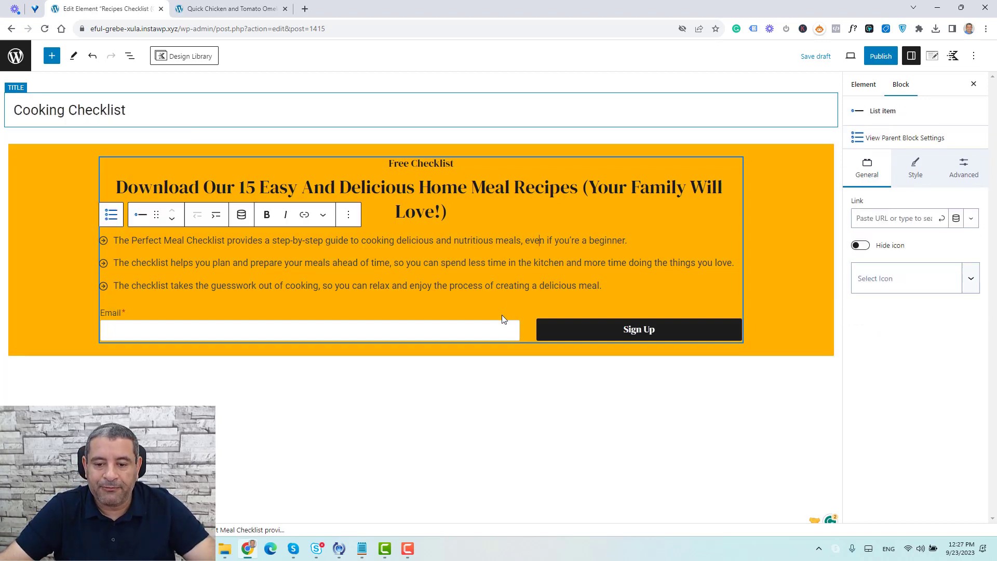
Step: Replace the Free PDF tag in the opt-in form's FluentCRM settings with Course A Customers
{"action": "left_click", "coordinate": [502, 315]}
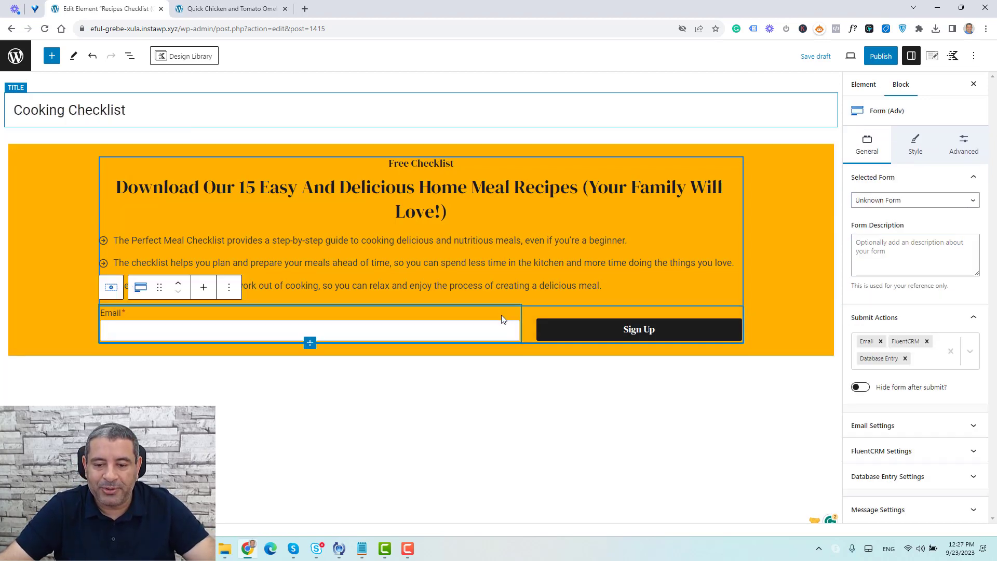
{"action": "left_click", "coordinate": [919, 451]}
{"action": "scroll", "coordinate": [935, 374], "scroll_direction": "down", "scroll_amount": 1}
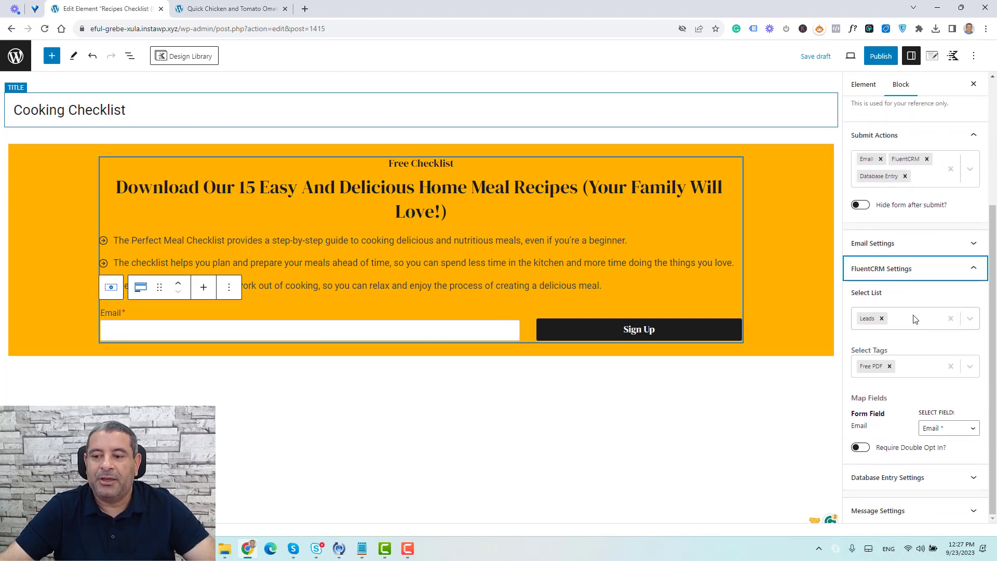
{"action": "left_click", "coordinate": [971, 323]}
{"action": "left_click", "coordinate": [970, 319]}
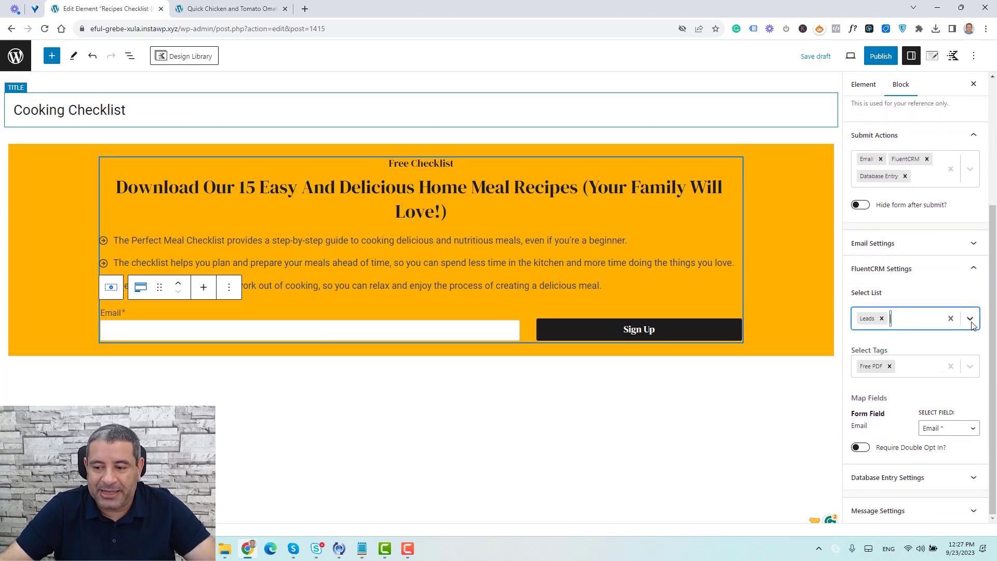
{"action": "left_click", "coordinate": [890, 367]}
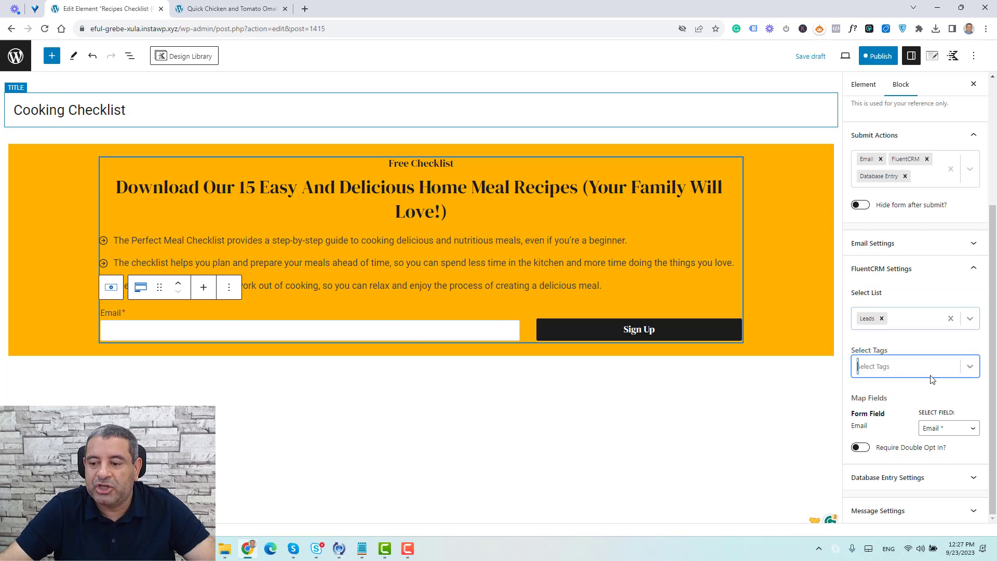
{"action": "left_click", "coordinate": [968, 368]}
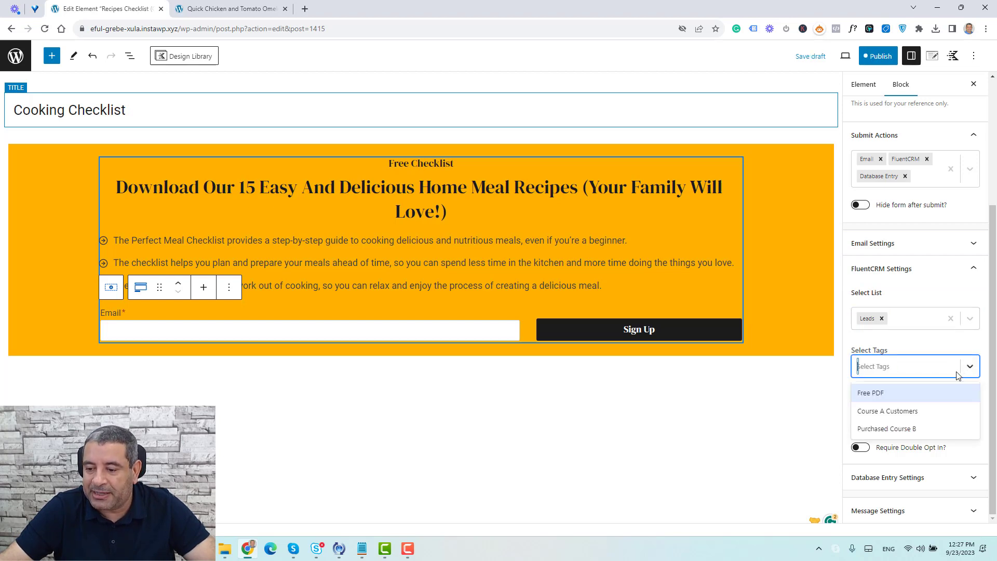
{"action": "left_click", "coordinate": [933, 412]}
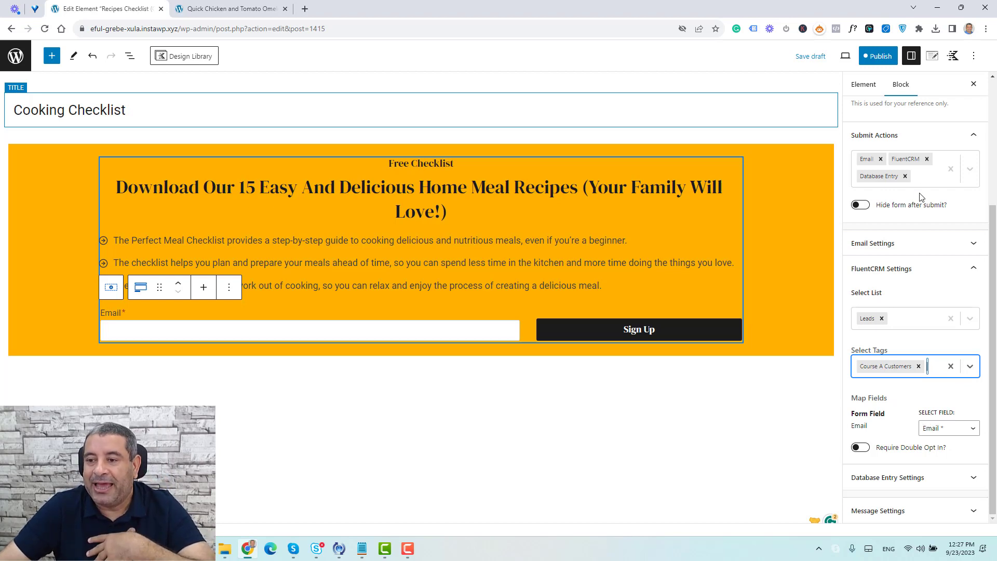
Step: Change the element's display rule from the Cooking category to Recipes, and publish the element together with its Subscribe Form changes
{"action": "left_click", "coordinate": [932, 56]}
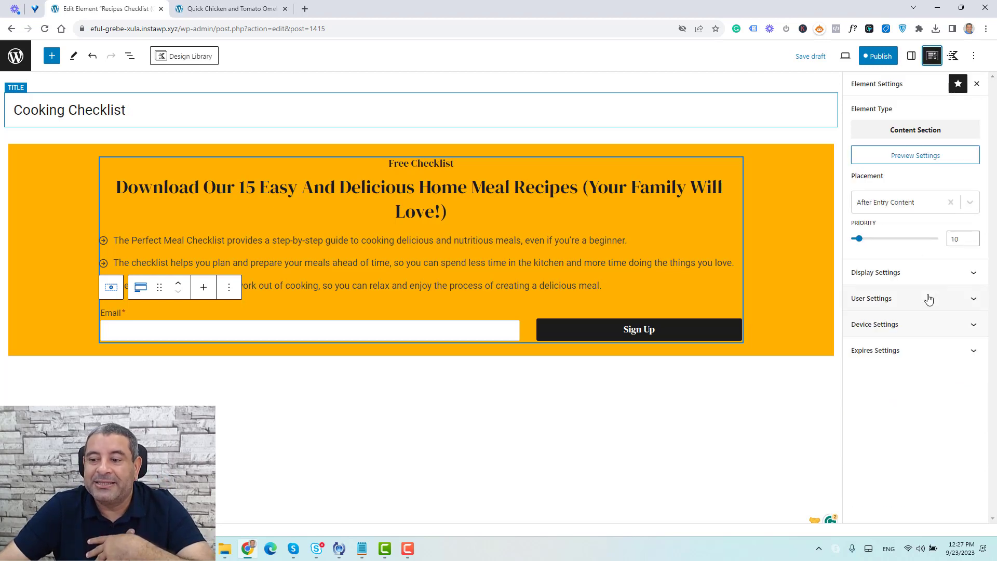
{"action": "left_click", "coordinate": [932, 272]}
{"action": "scroll", "coordinate": [944, 379], "scroll_direction": "down", "scroll_amount": 1}
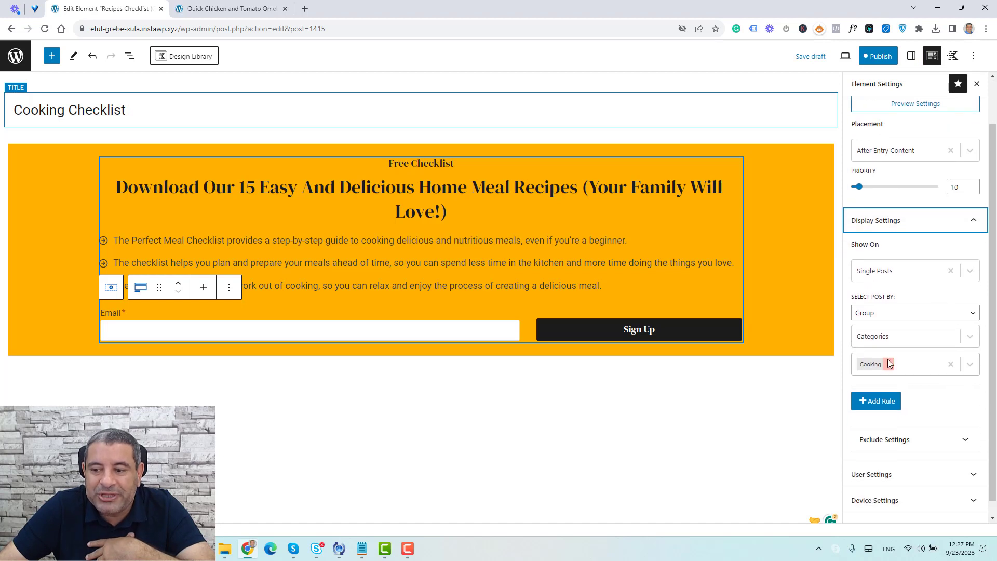
{"action": "left_click", "coordinate": [889, 364]}
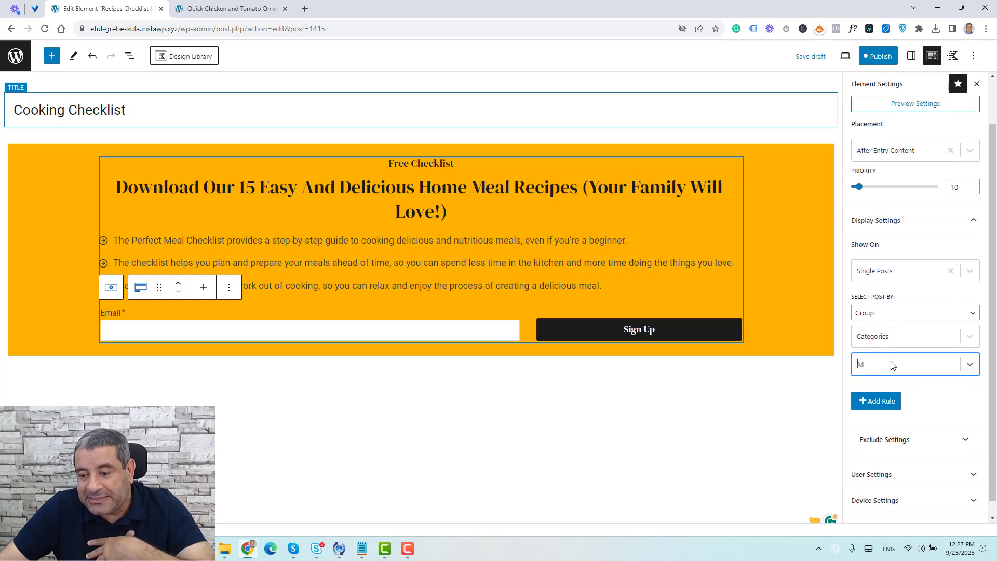
{"action": "left_click", "coordinate": [895, 366]}
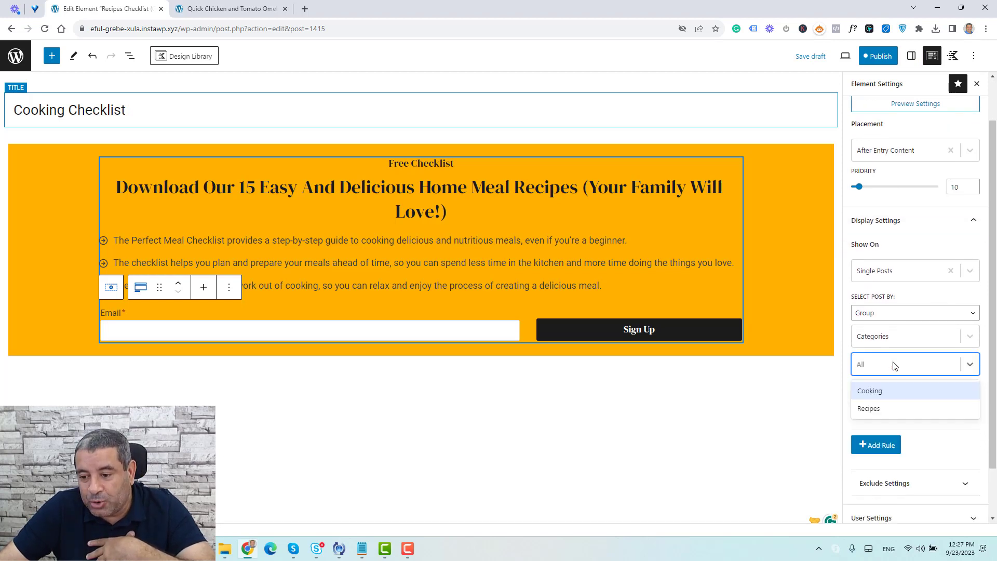
{"action": "left_click", "coordinate": [899, 404]}
{"action": "left_click", "coordinate": [879, 57]}
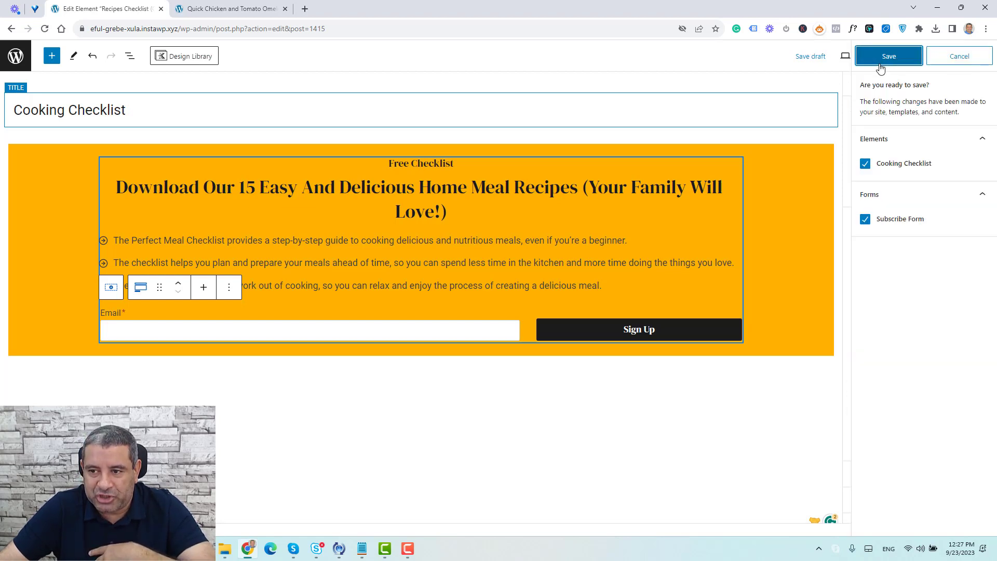
{"action": "left_click", "coordinate": [879, 57]}
Step: Check the category of the Quick Chicken and Tomato Omelette post, and reload it to inspect the opt-in section after its content
{"action": "left_click", "coordinate": [214, 7]}
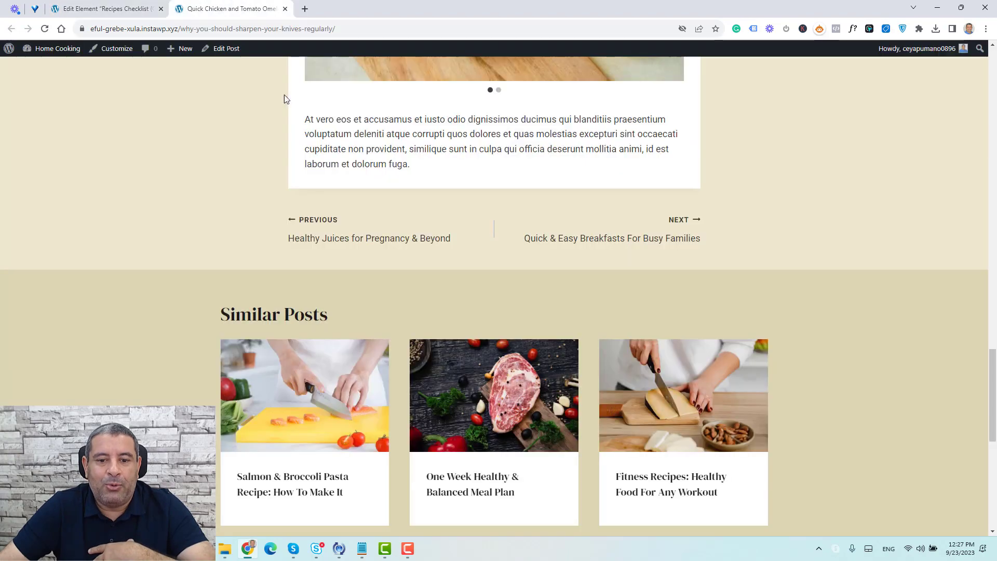
{"action": "scroll", "coordinate": [415, 272], "scroll_direction": "up", "scroll_amount": 20}
{"action": "scroll", "coordinate": [416, 272], "scroll_direction": "up", "scroll_amount": 10}
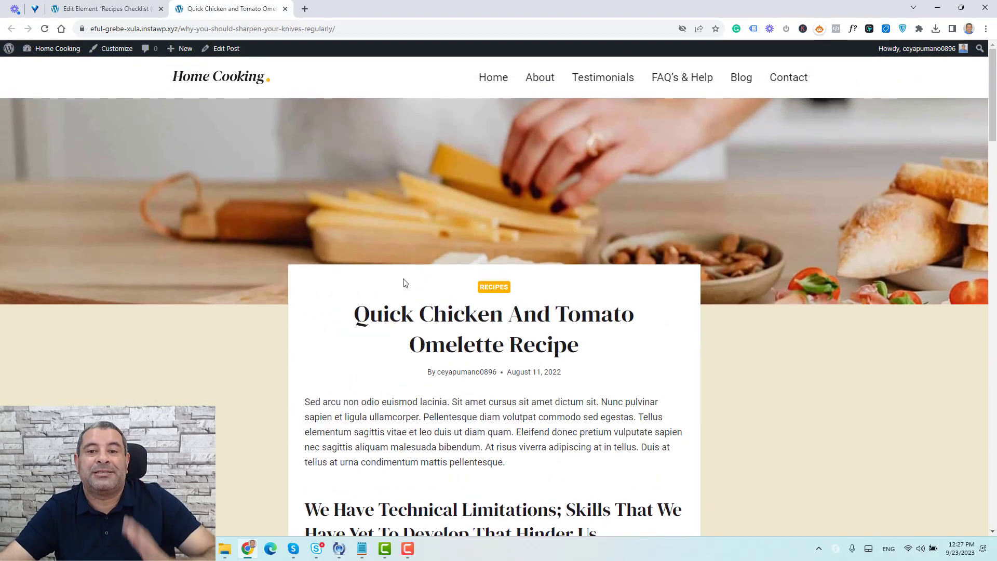
{"action": "scroll", "coordinate": [400, 276], "scroll_direction": "down", "scroll_amount": 20}
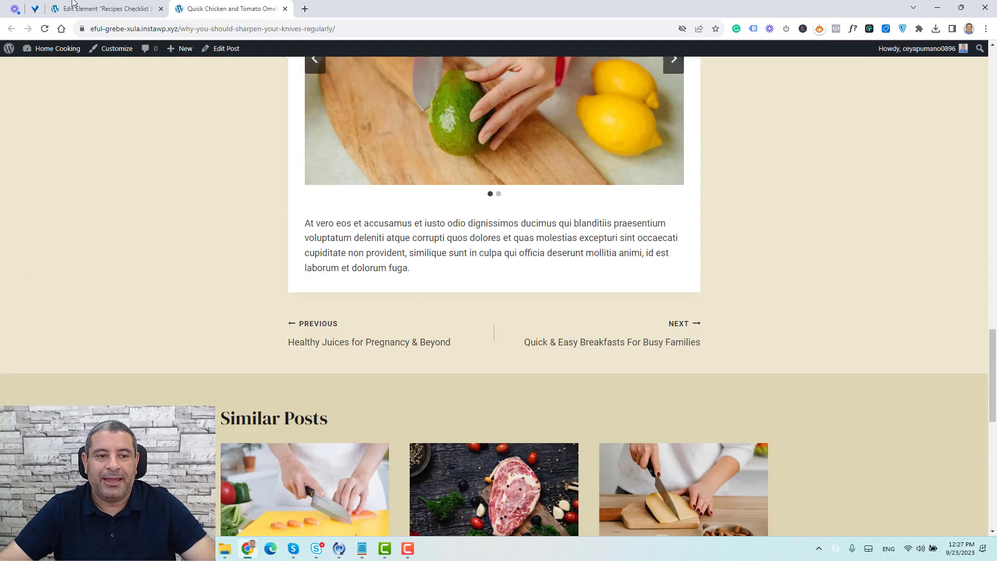
{"action": "left_click", "coordinate": [45, 28]}
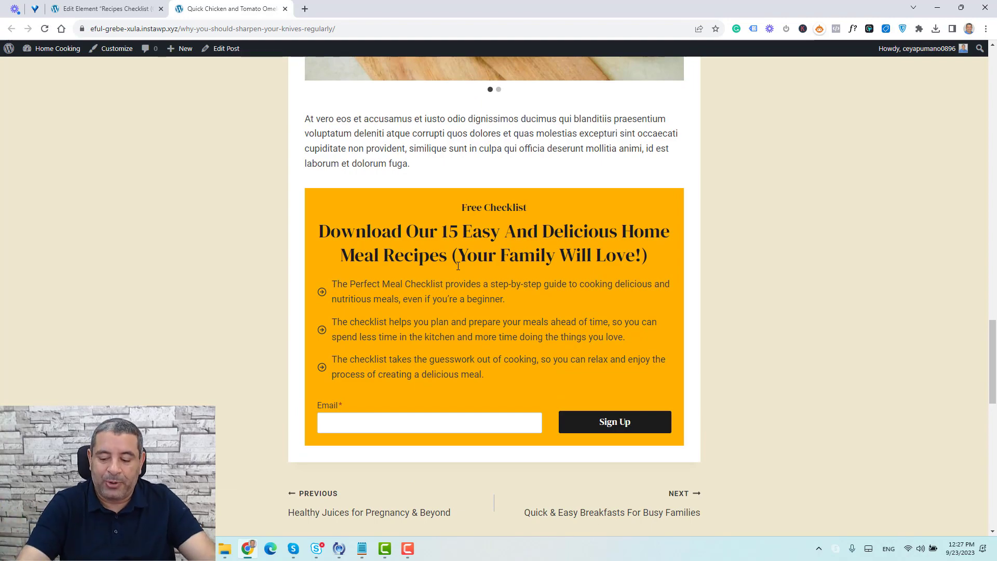
Step: Go to the Recipes category archive and open the omelette, salmon pasta and One Week Healthy & Balanced Meal Plan posts in separate tabs
{"action": "scroll", "coordinate": [458, 266], "scroll_direction": "up", "scroll_amount": 15}
{"action": "left_click", "coordinate": [494, 290]}
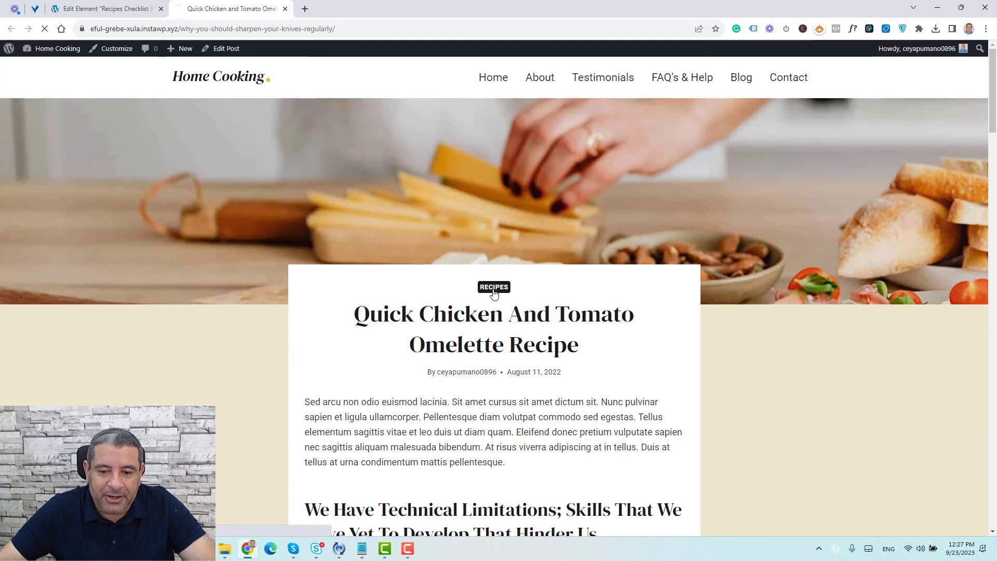
{"action": "scroll", "coordinate": [469, 294], "scroll_direction": "down", "scroll_amount": 4}
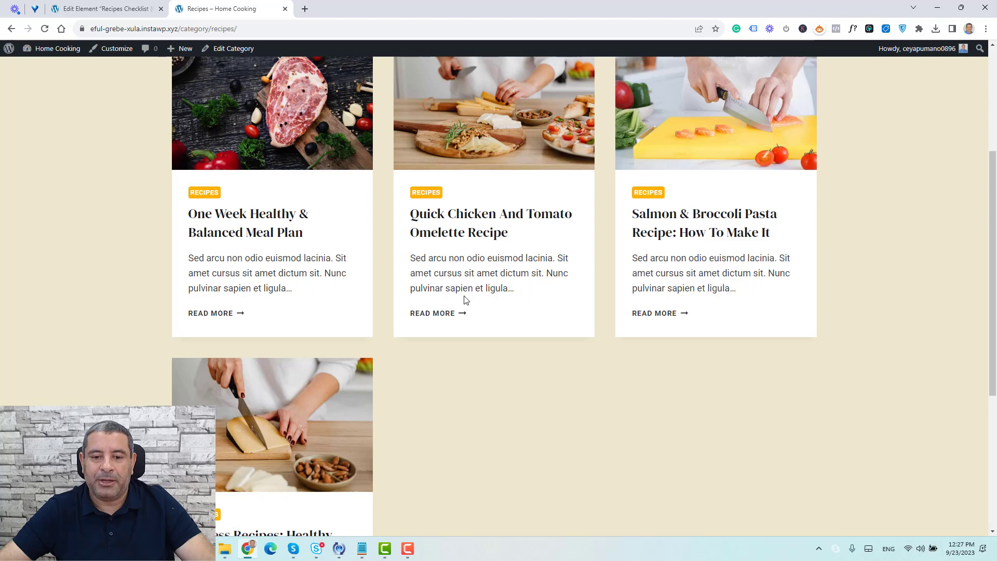
{"action": "right_click", "coordinate": [552, 216]}
{"action": "left_click", "coordinate": [574, 224]}
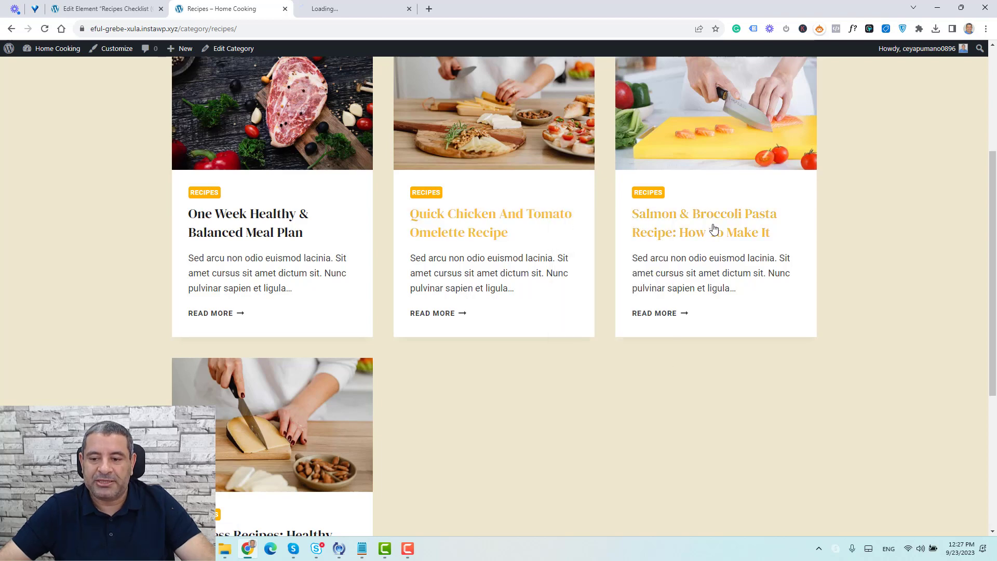
{"action": "right_click", "coordinate": [714, 229]}
{"action": "left_click", "coordinate": [733, 232]}
{"action": "right_click", "coordinate": [286, 221]}
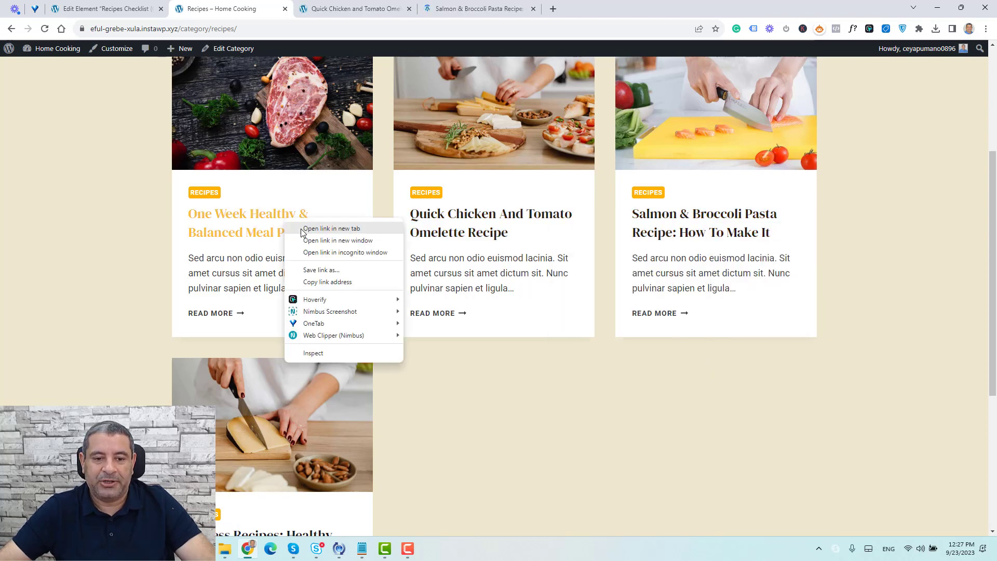
{"action": "left_click", "coordinate": [316, 228]}
Step: Check the ends of the omelette, salmon pasta and meal plan posts for the opt-in section
{"action": "key", "text": "ctrl+Tab"}
{"action": "scroll", "coordinate": [425, 232], "scroll_direction": "down", "scroll_amount": 10}
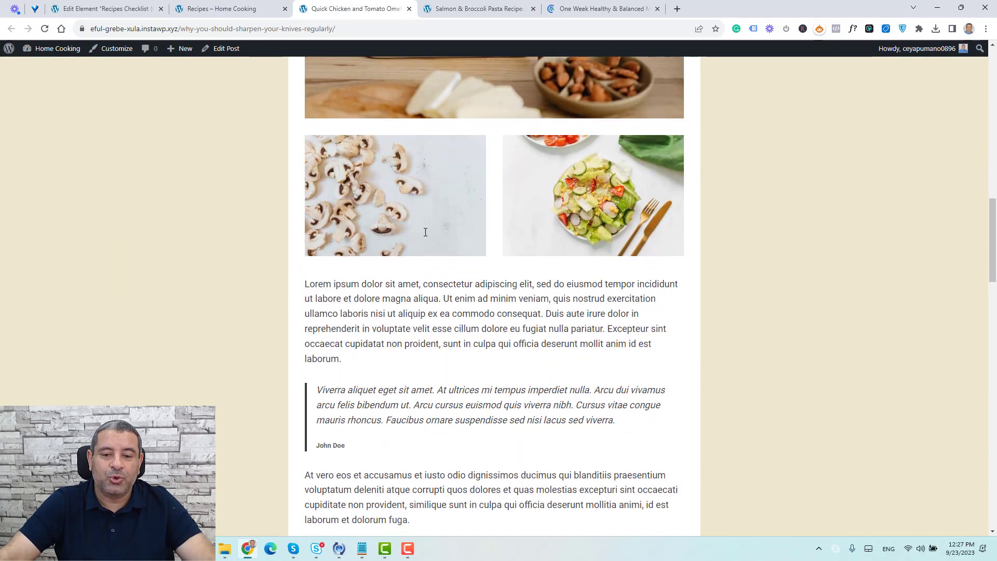
{"action": "scroll", "coordinate": [425, 232], "scroll_direction": "down", "scroll_amount": 15}
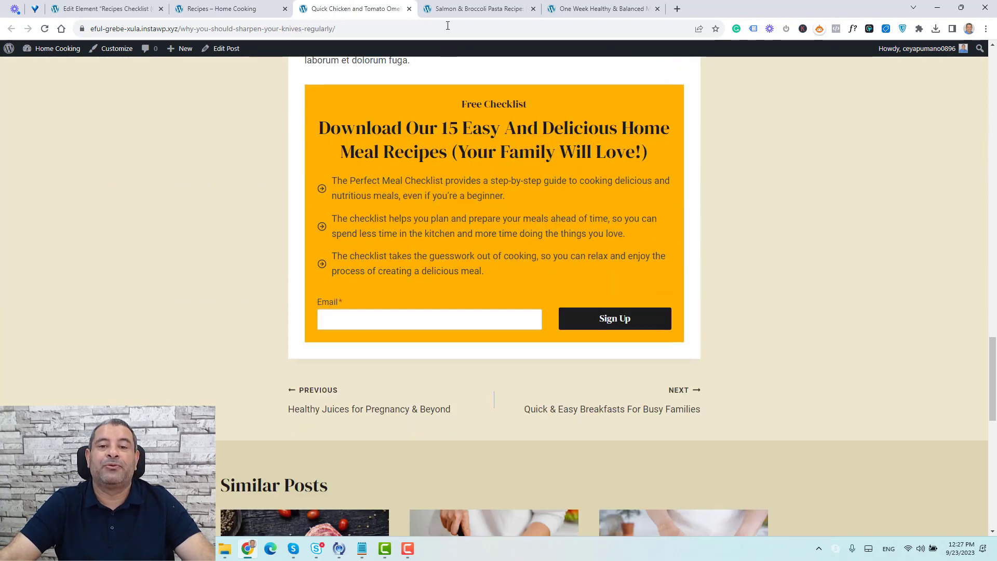
{"action": "key", "text": "ctrl+Tab"}
{"action": "scroll", "coordinate": [460, 139], "scroll_direction": "down", "scroll_amount": 10}
{"action": "scroll", "coordinate": [469, 236], "scroll_direction": "down", "scroll_amount": 10}
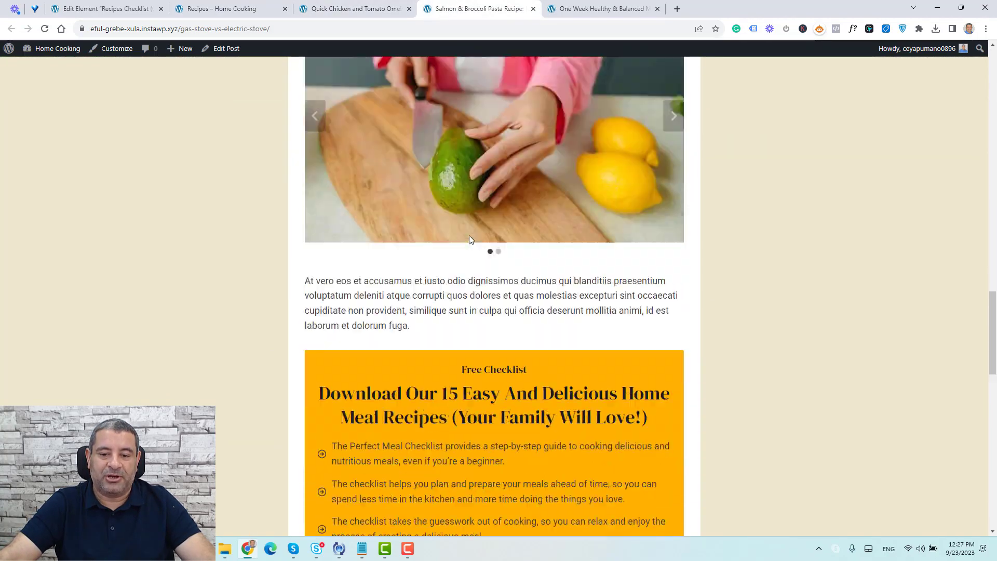
{"action": "left_click", "coordinate": [588, 11]}
{"action": "scroll", "coordinate": [513, 312], "scroll_direction": "down", "scroll_amount": 15}
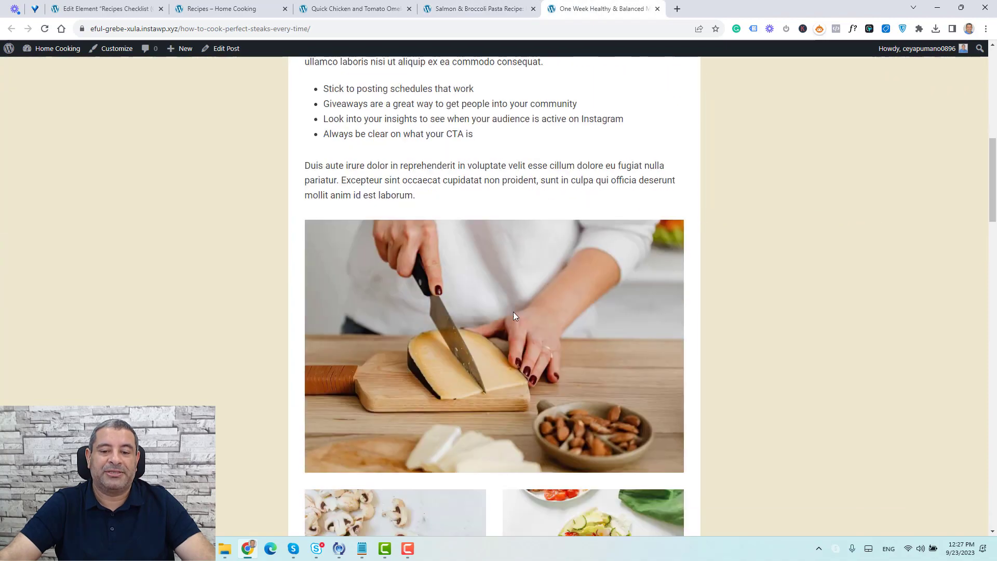